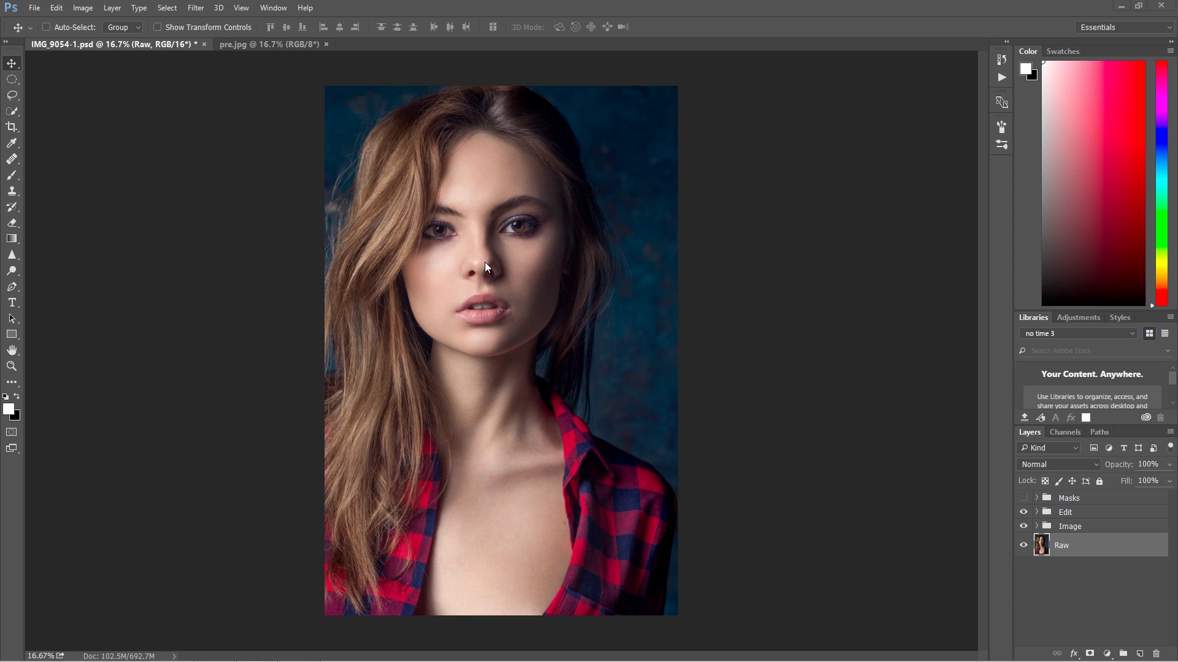
Compare the portrait with the Edit group on and off, finishing with both the Edit and Image groups hidden
left_click(1023, 512)
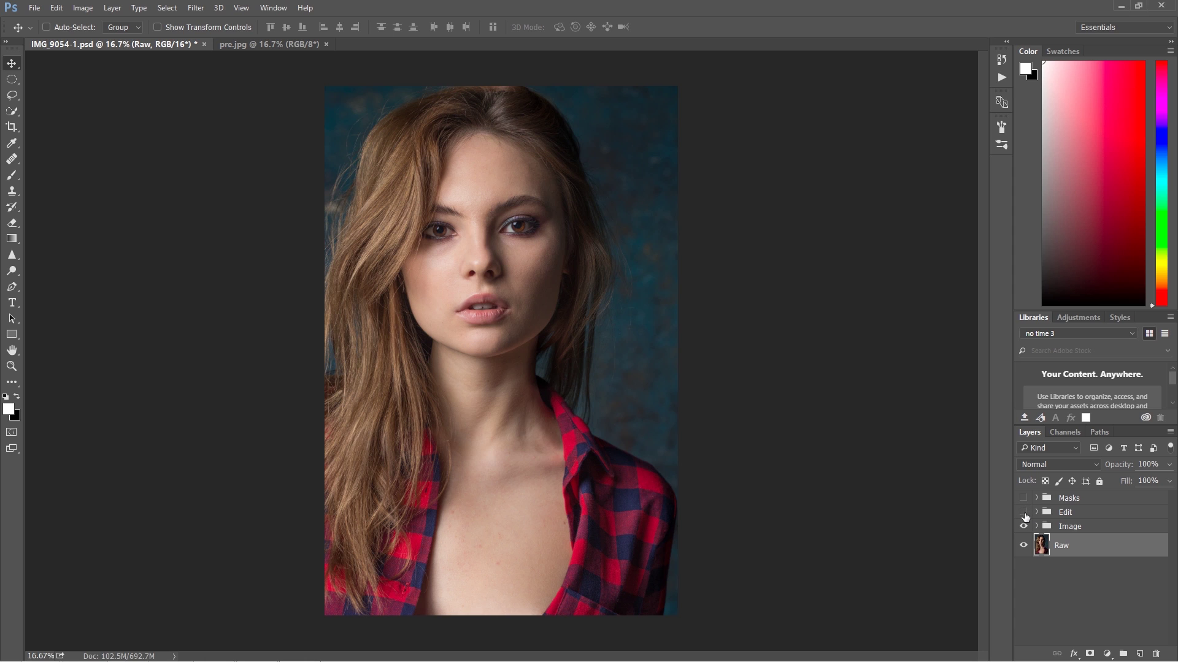
left_click(1023, 512)
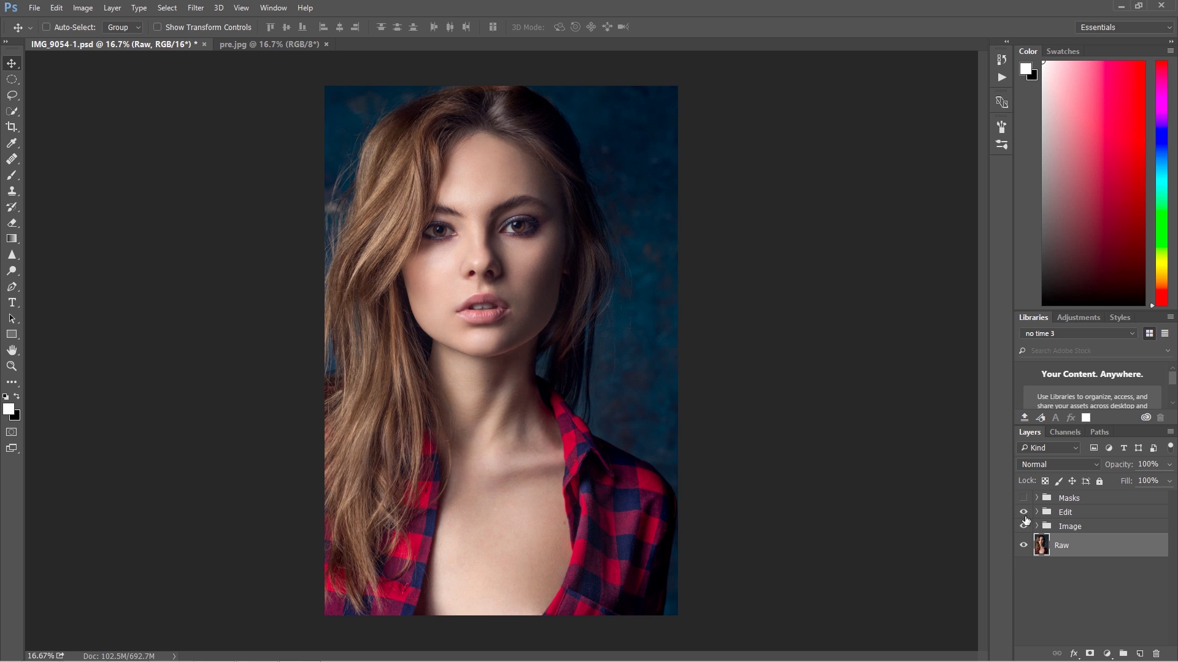
left_click(1023, 512)
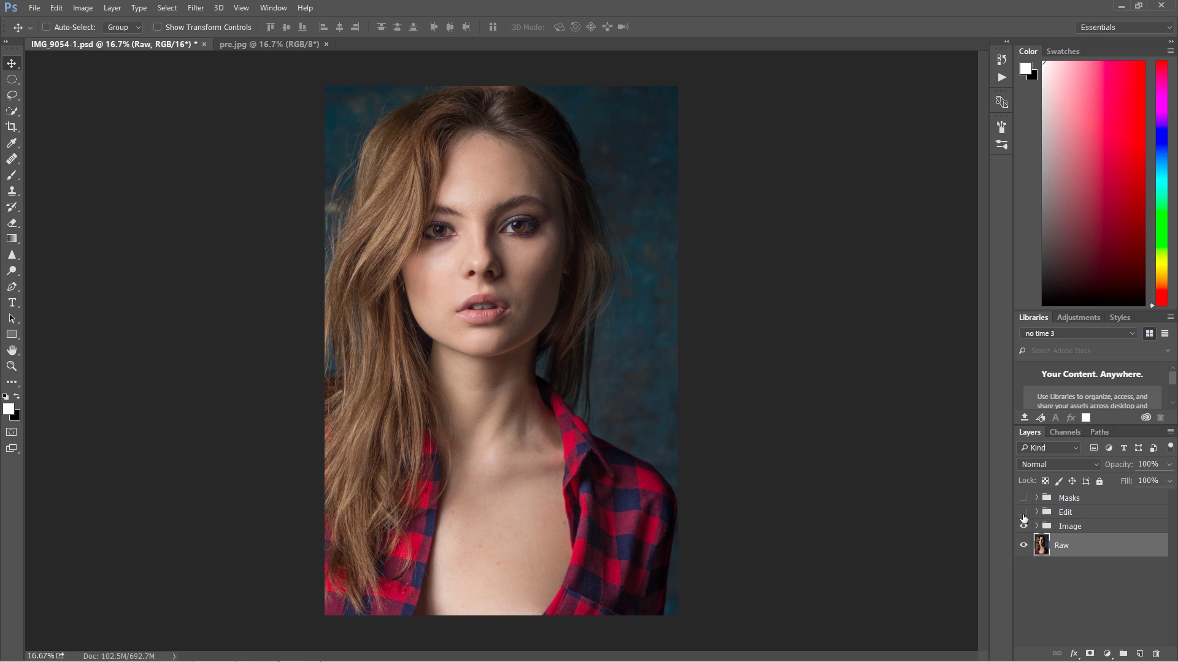
left_click(1023, 512)
left_click(1023, 512)
left_click(1025, 527)
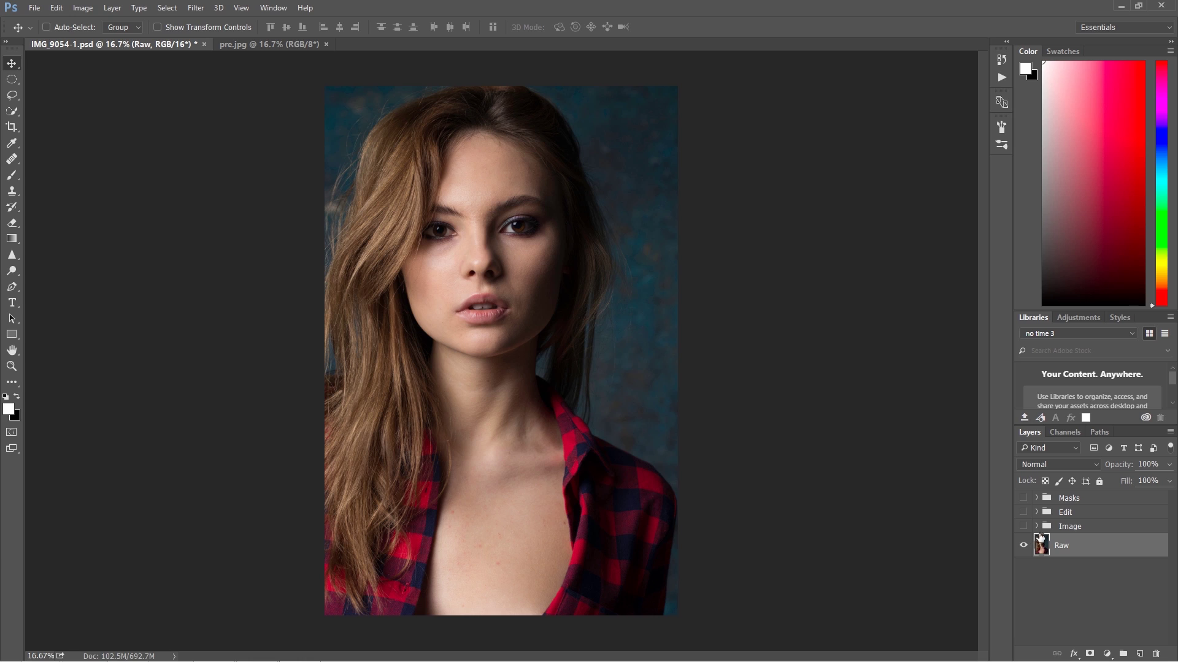
Expand and show the Image group, and compare the portrait with its IMG_9054 copy and IMG_9054 layers hidden and shown
left_click(1037, 527)
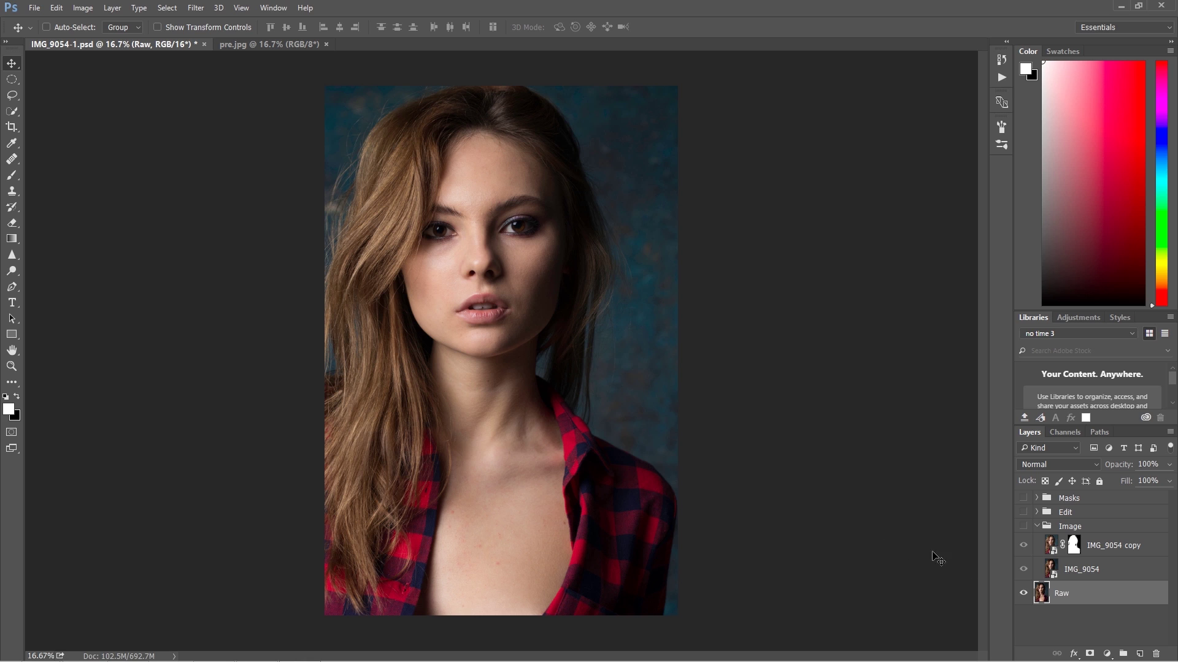
left_click(1023, 542)
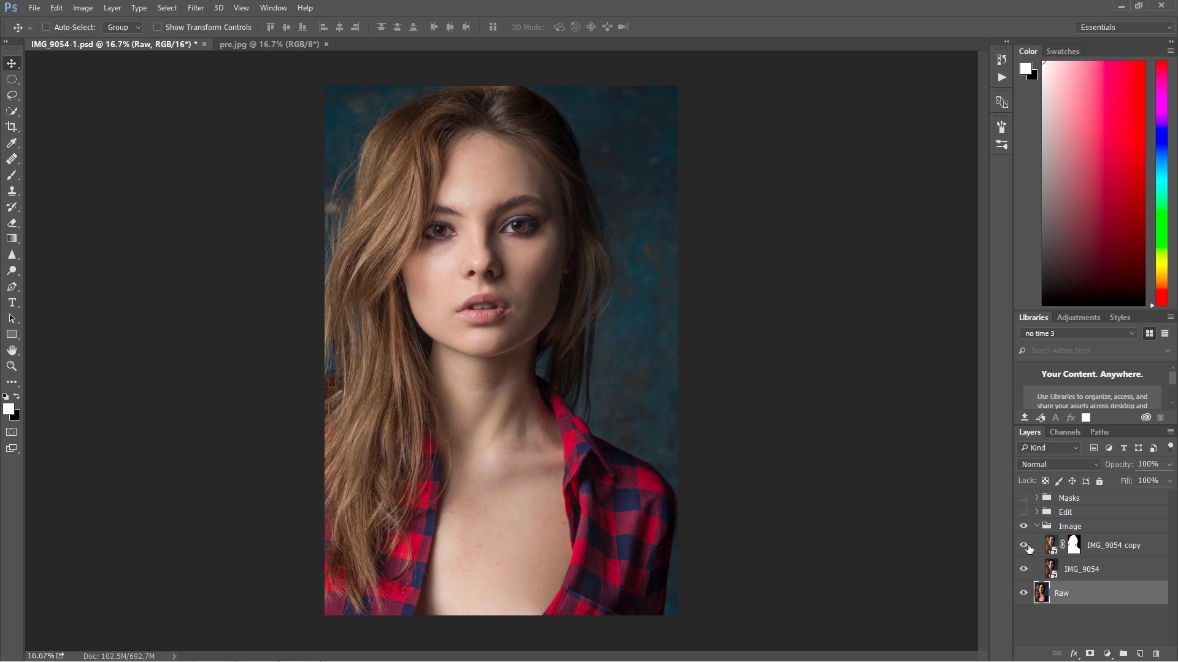
left_click(1027, 548)
left_click(1024, 569)
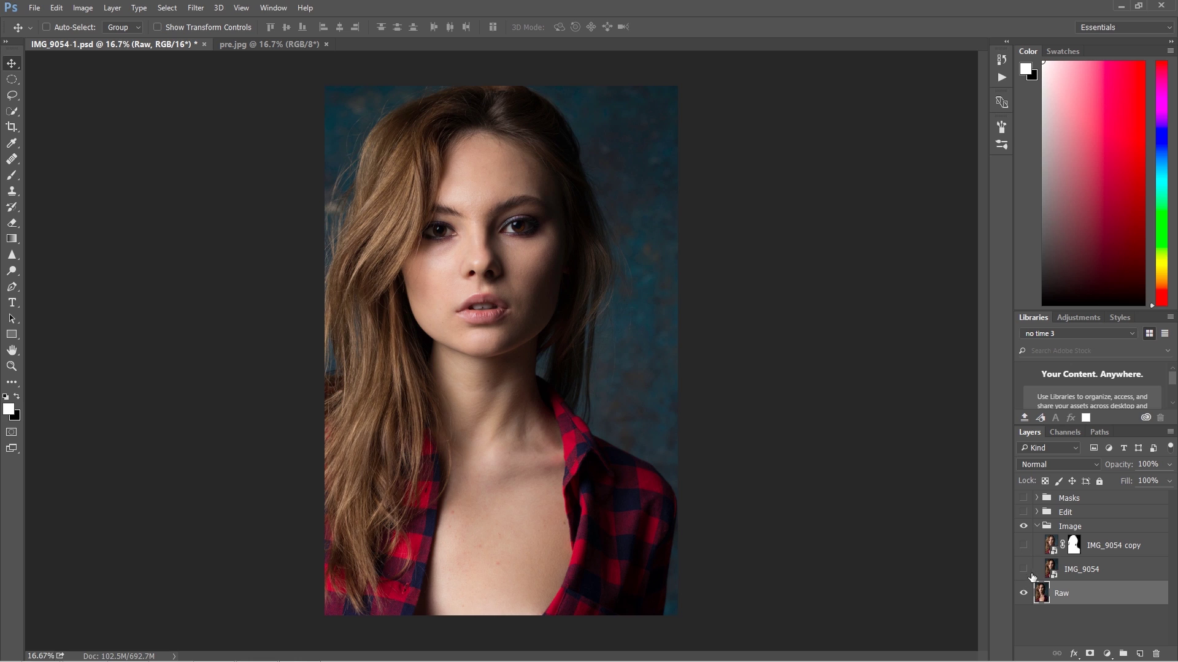
left_click(1026, 570)
left_click(1024, 545)
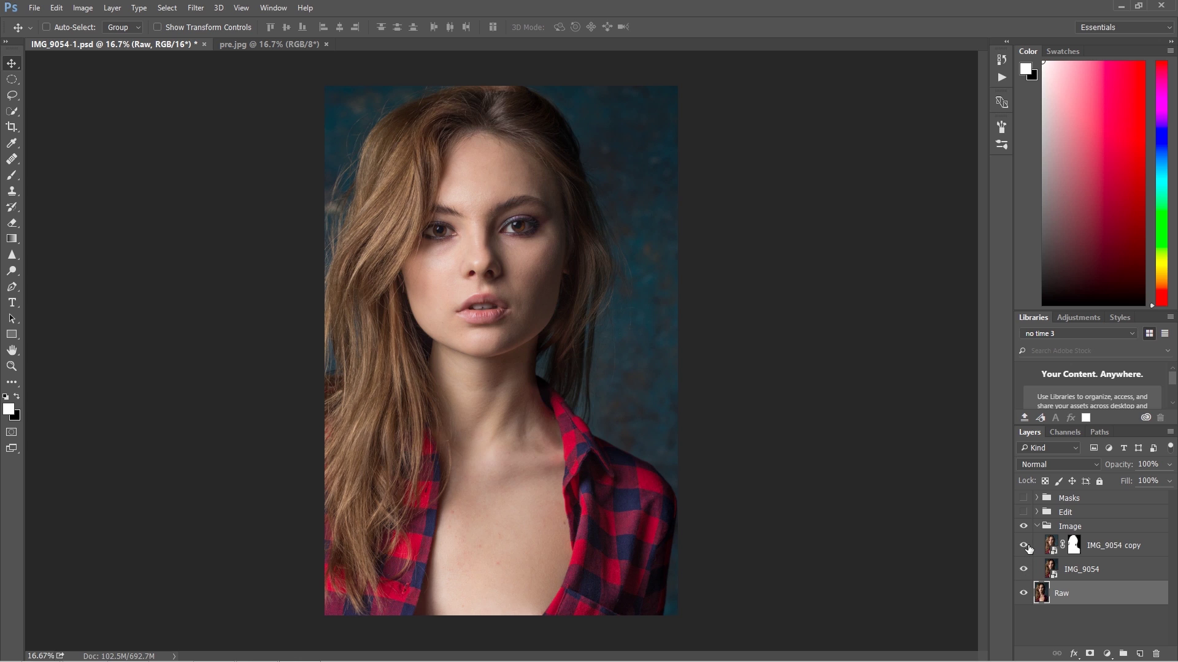
Compare the image with and without the masked IMG_9054 copy layer, selecting that layer and leaving it visible
left_click(1023, 546)
left_click(1024, 545)
left_click(1024, 545)
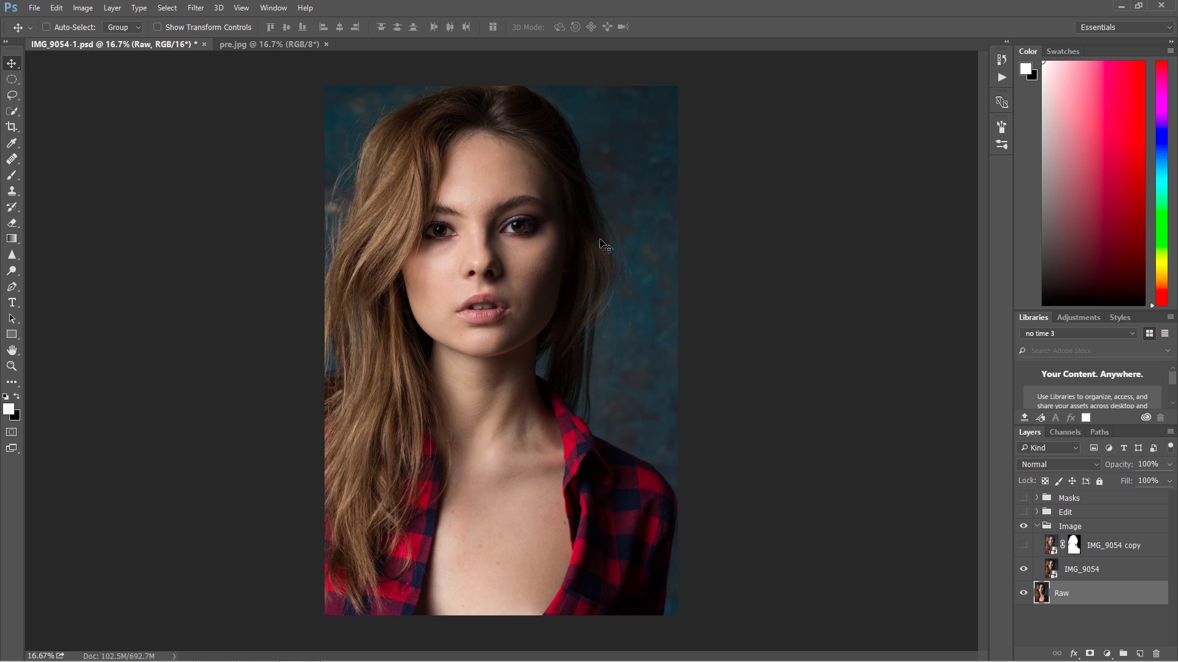
left_click(1023, 545)
left_click(1050, 545)
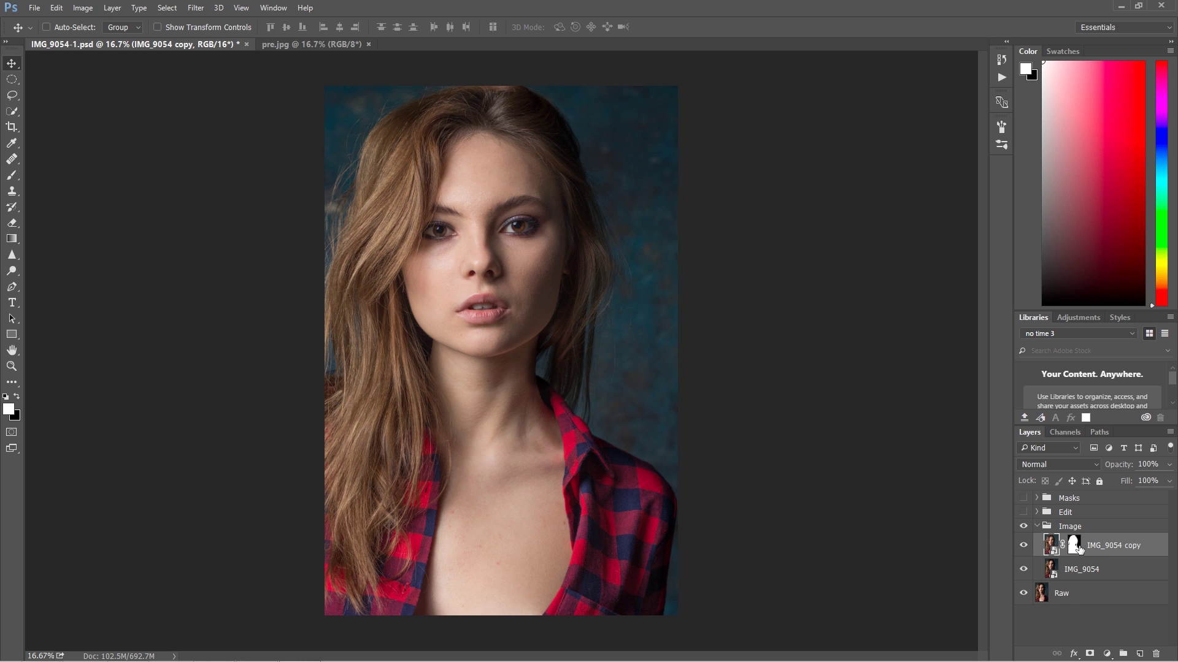
left_click(1024, 547)
left_click(1023, 547)
Collapse the Image group, expand and show the Edit group, and hide its Final and DB subgroups
left_click(1041, 528)
left_click(1037, 527)
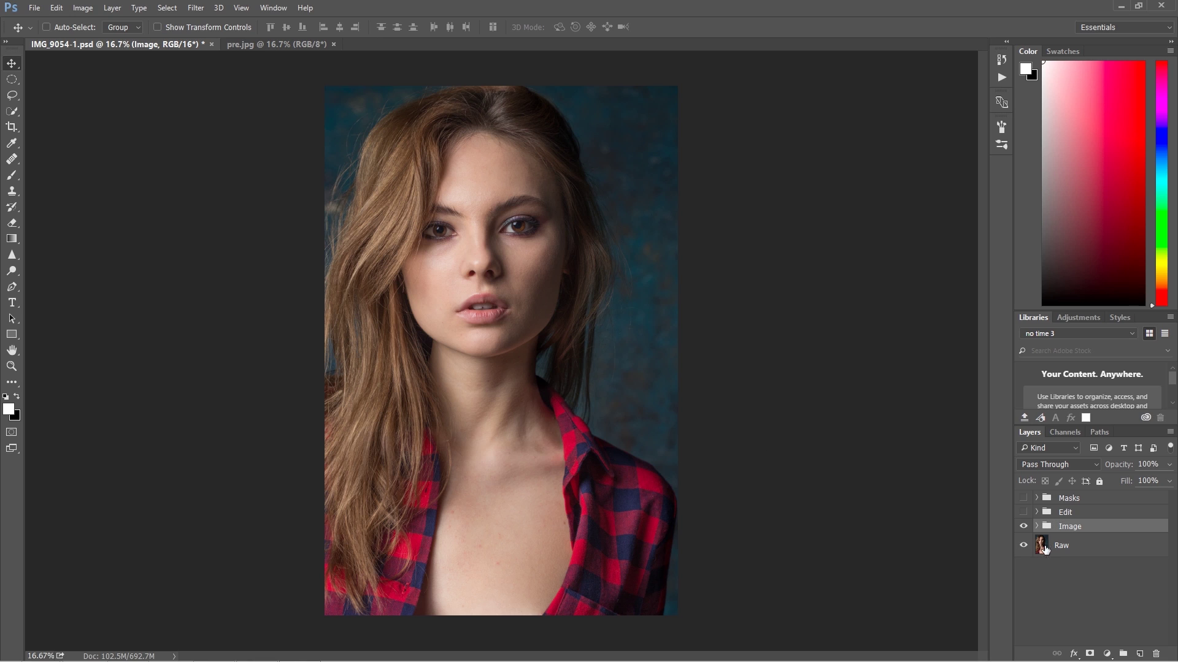
left_click(1037, 512)
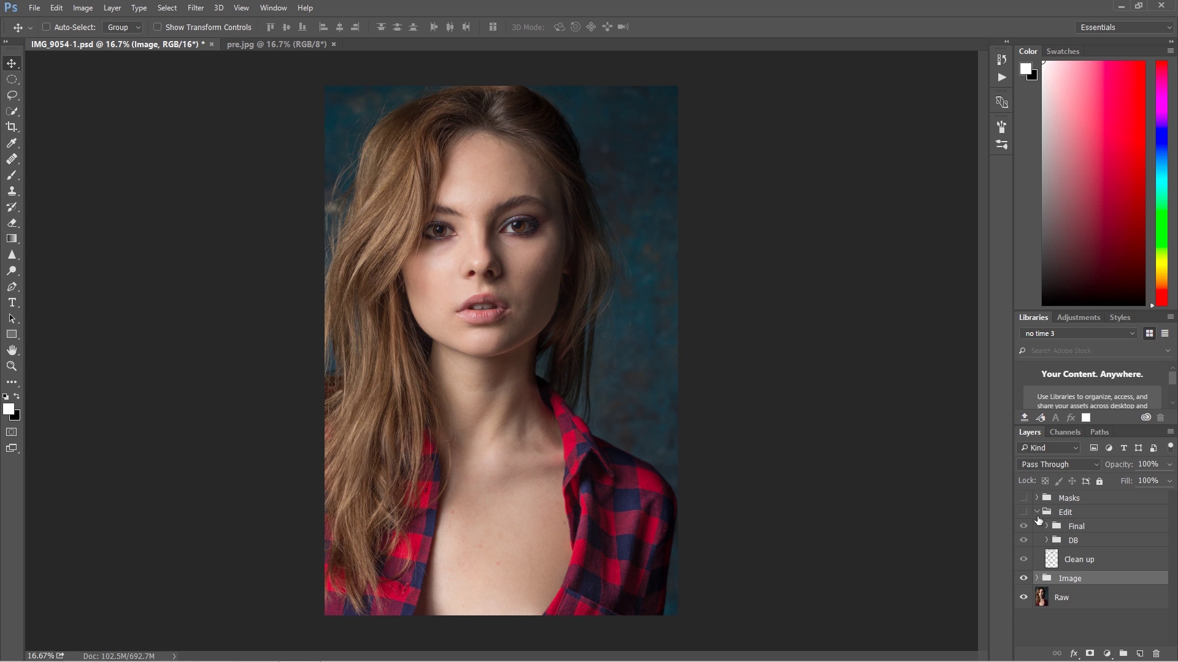
left_click(1023, 513)
left_click(1023, 530)
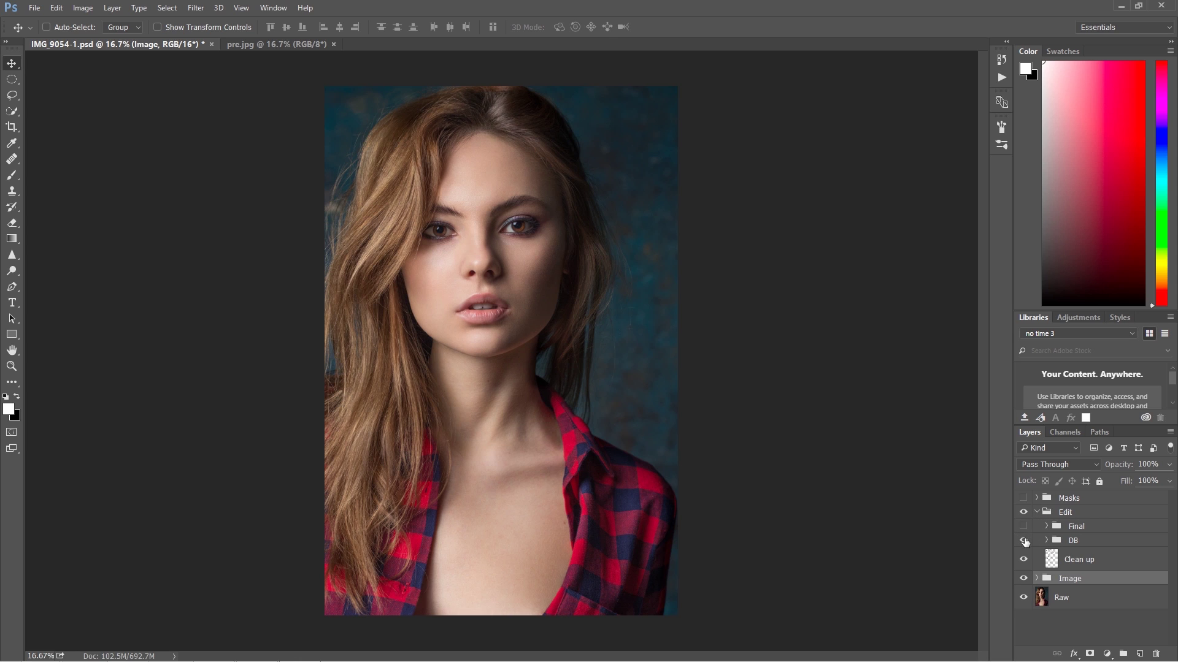
left_click(1023, 541)
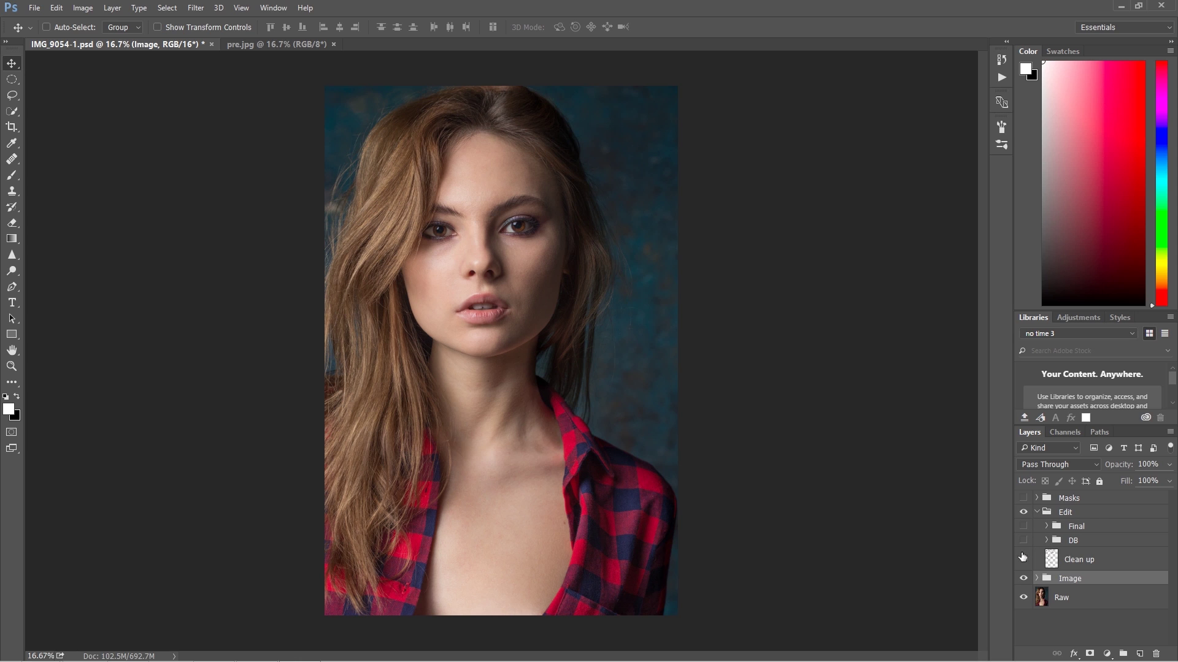
Examine the face up close, comparing the skin with the Clean up layer on and off
left_click(1023, 560)
key("z")
left_click_drag(499, 248, 546, 312)
key("v")
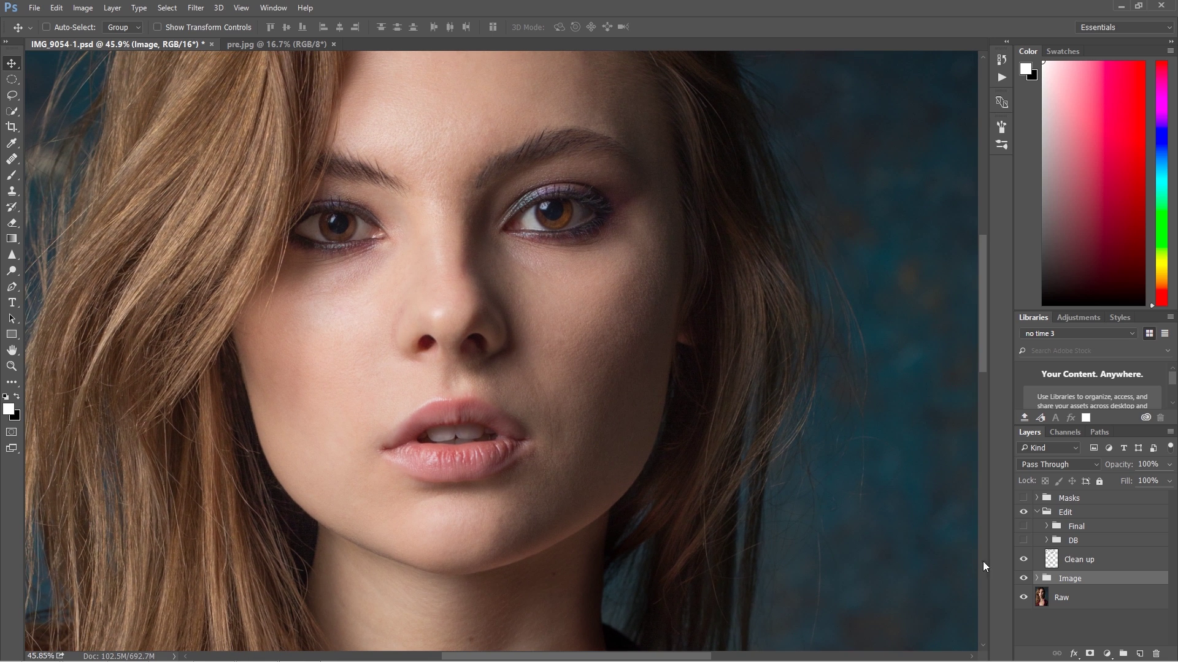
left_click(1023, 559)
left_click(1022, 559)
left_click_drag(583, 292, 527, 367)
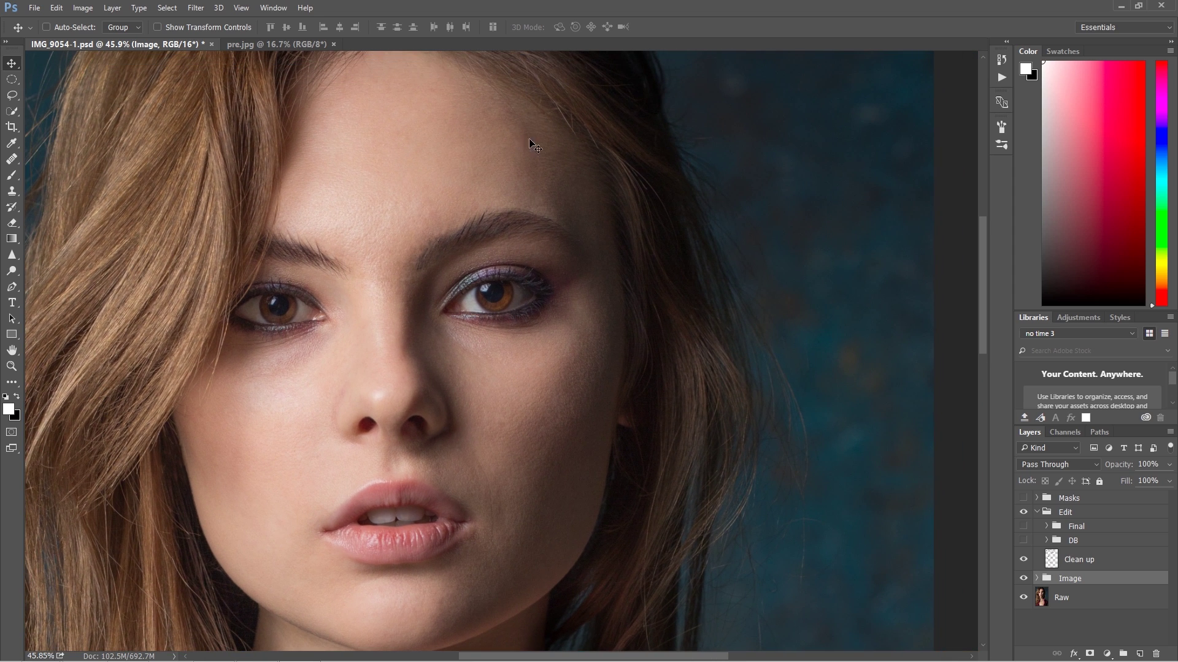
left_click(1024, 560)
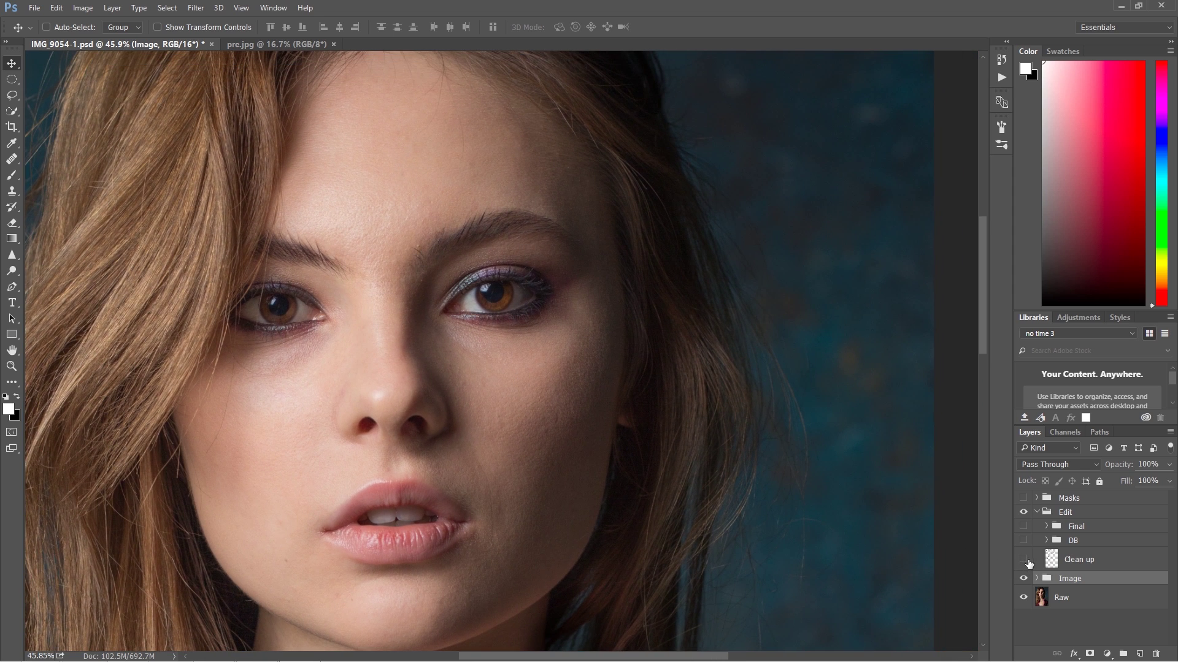
left_click(1023, 560)
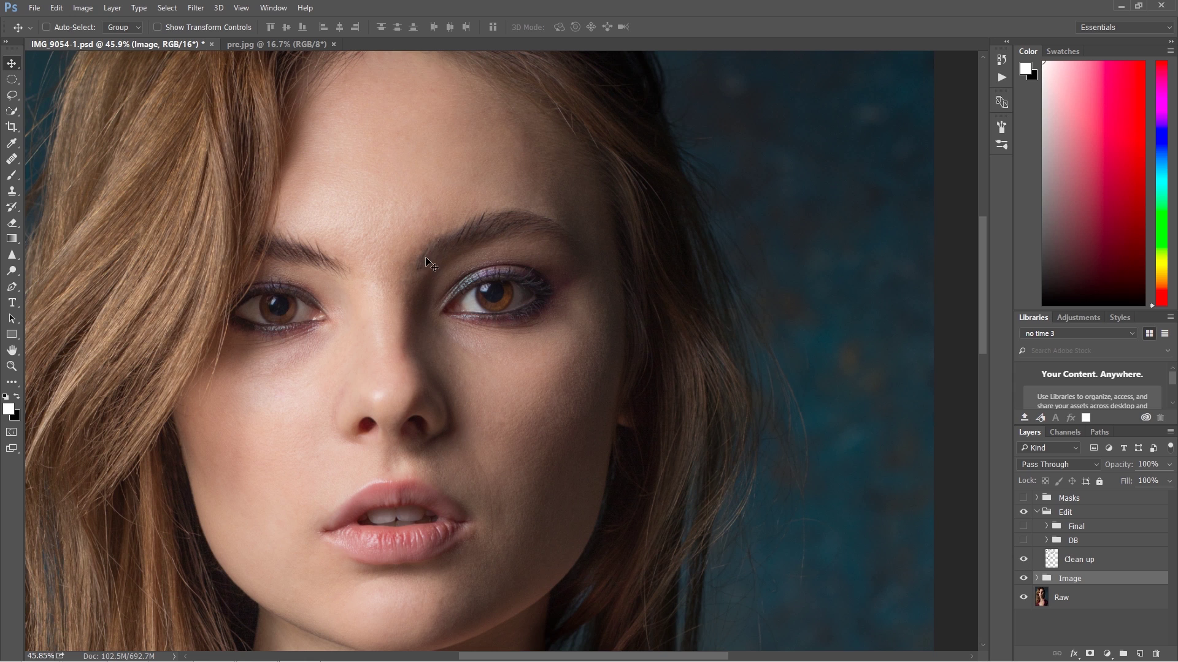
left_click_drag(452, 388, 508, 326)
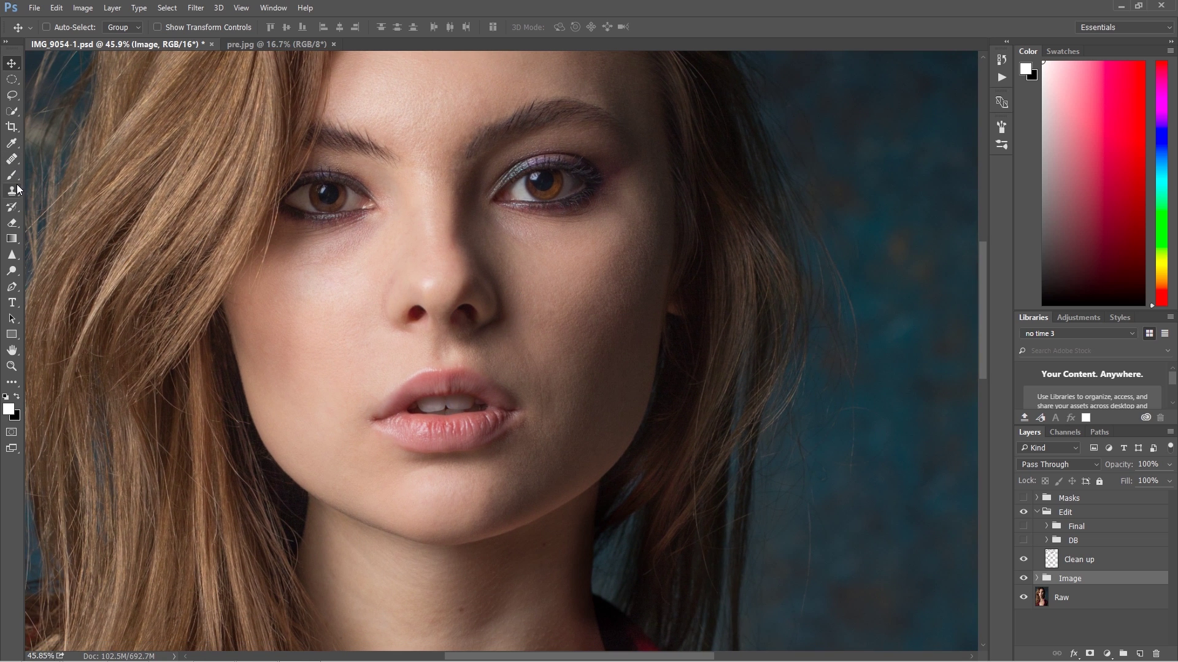
Activate the Healing Brush Tool and view the related healing tools
left_click(17, 161)
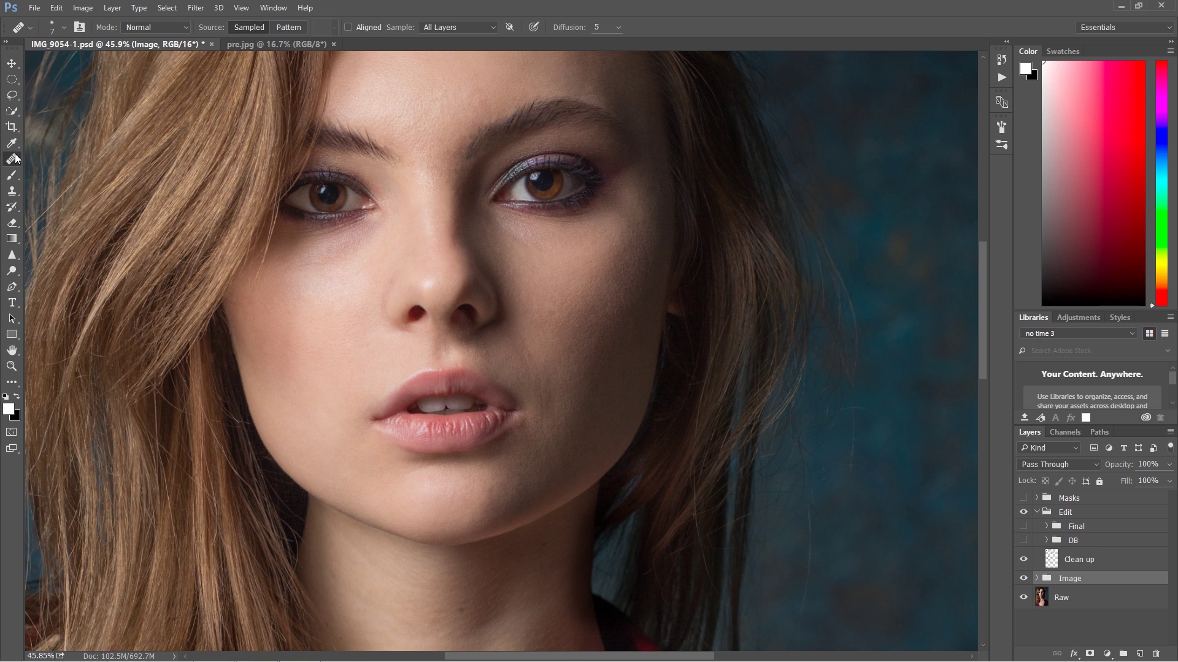
left_click(14, 160)
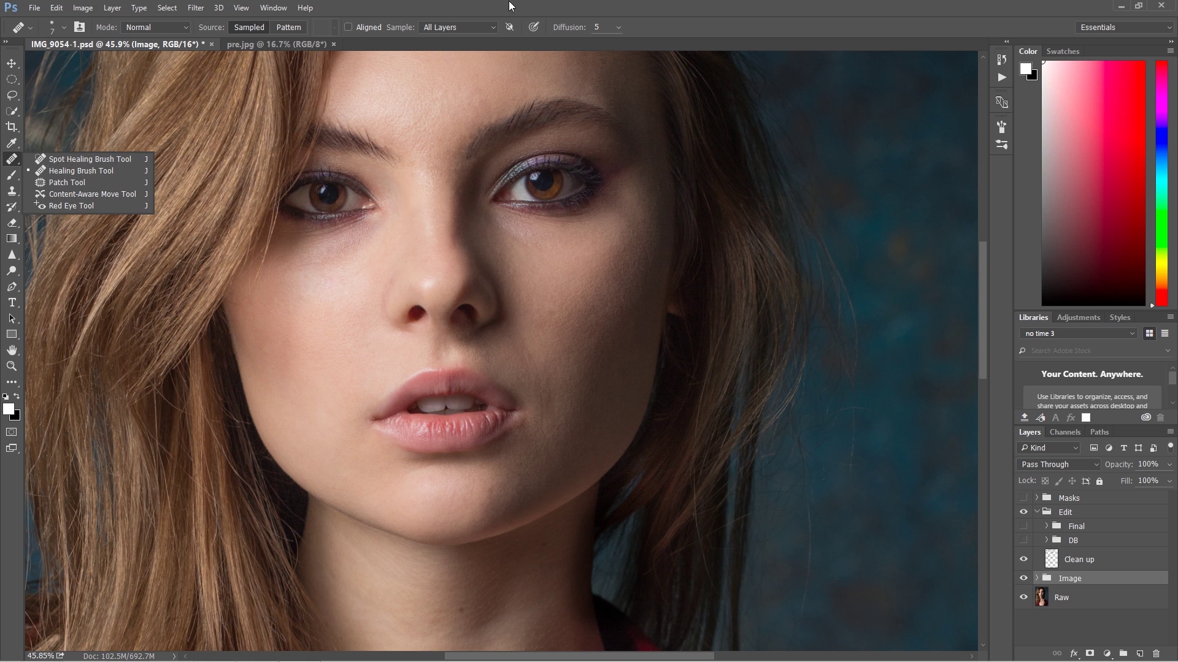
left_click(510, 27)
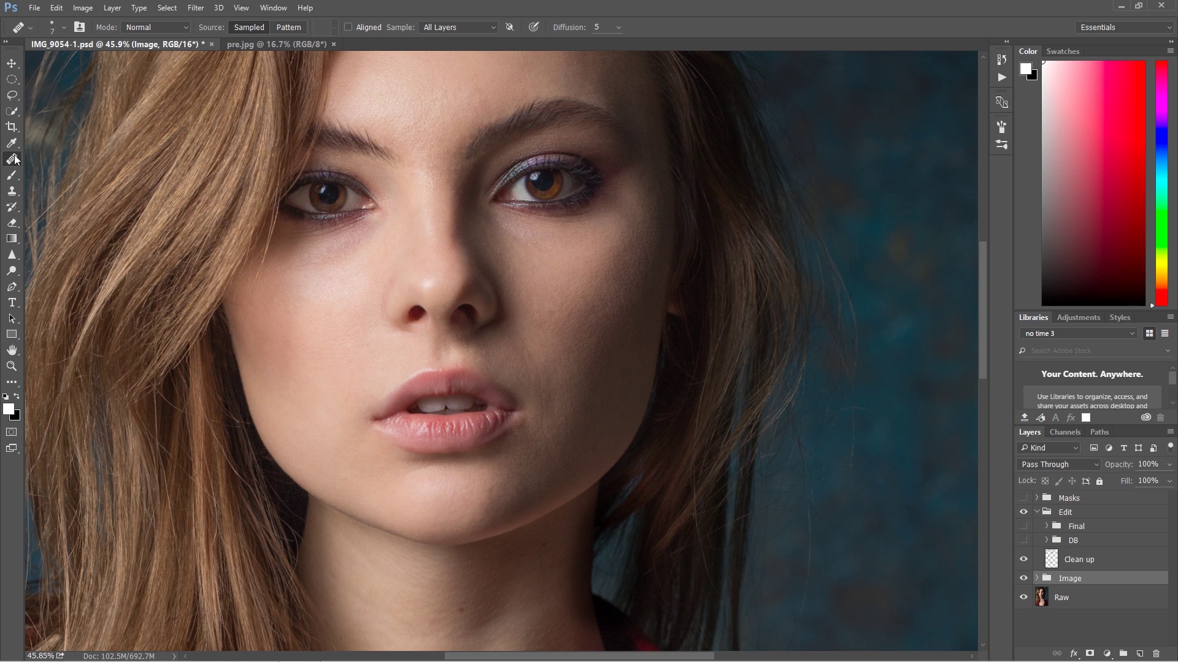
Toggle the Clean up layer off and on, and inspect the skin on the neck, chest and face
left_click(1023, 559)
left_click(1023, 559)
left_click_drag(534, 397, 568, 184)
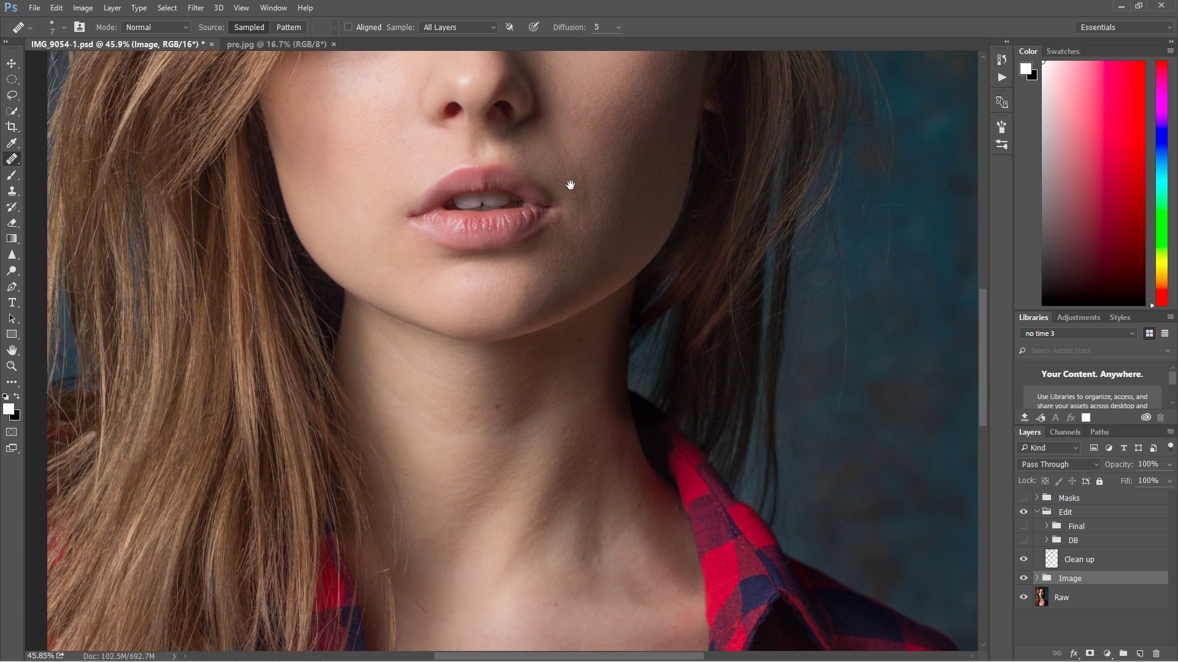
left_click_drag(560, 276, 572, 221)
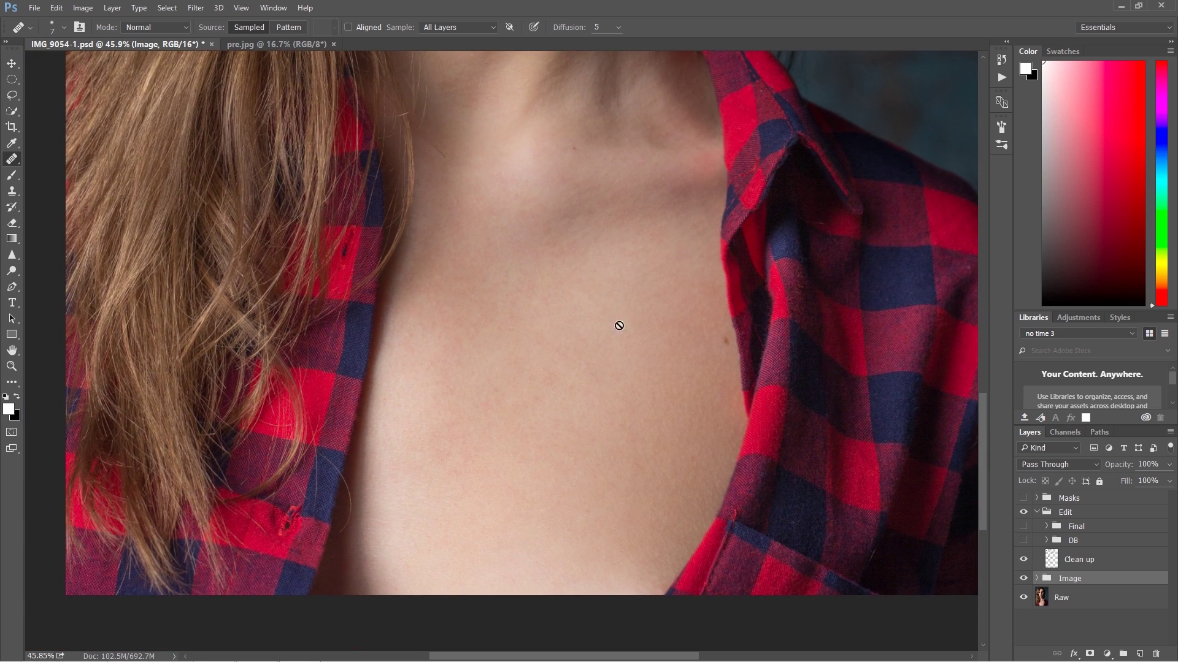
left_click_drag(664, 250, 612, 388)
scroll(611, 388, "up", 4)
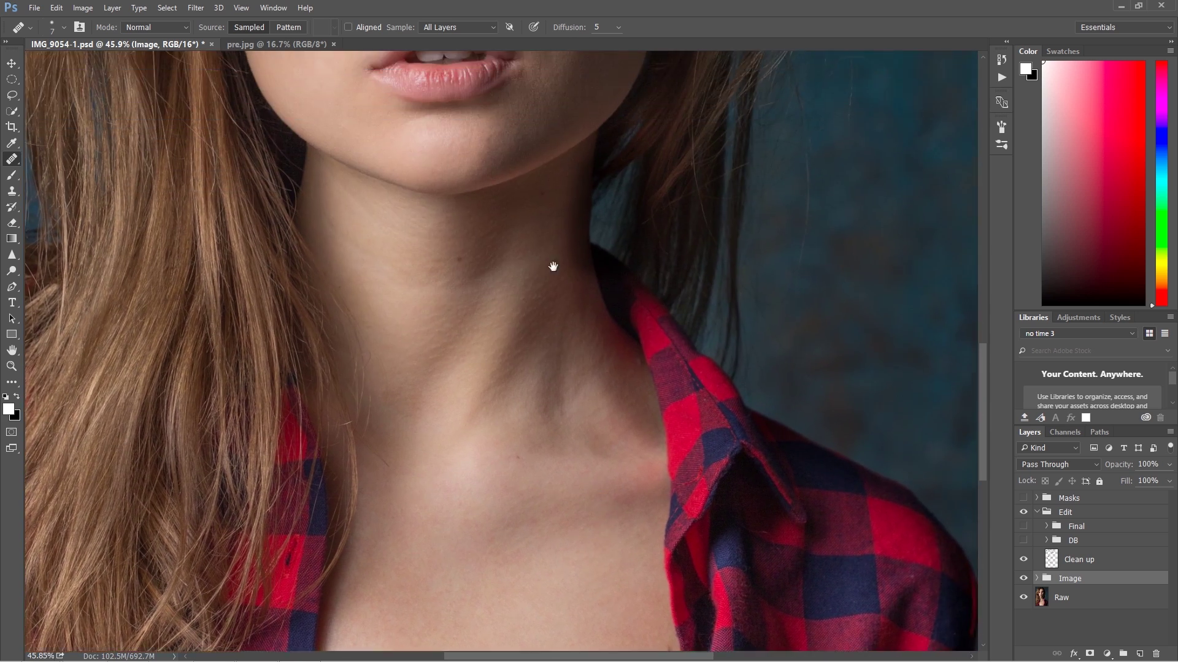
scroll(476, 270, "up", 1)
left_click_drag(495, 275, 476, 413)
scroll(475, 344, "up", 2)
left_click_drag(506, 301, 566, 339)
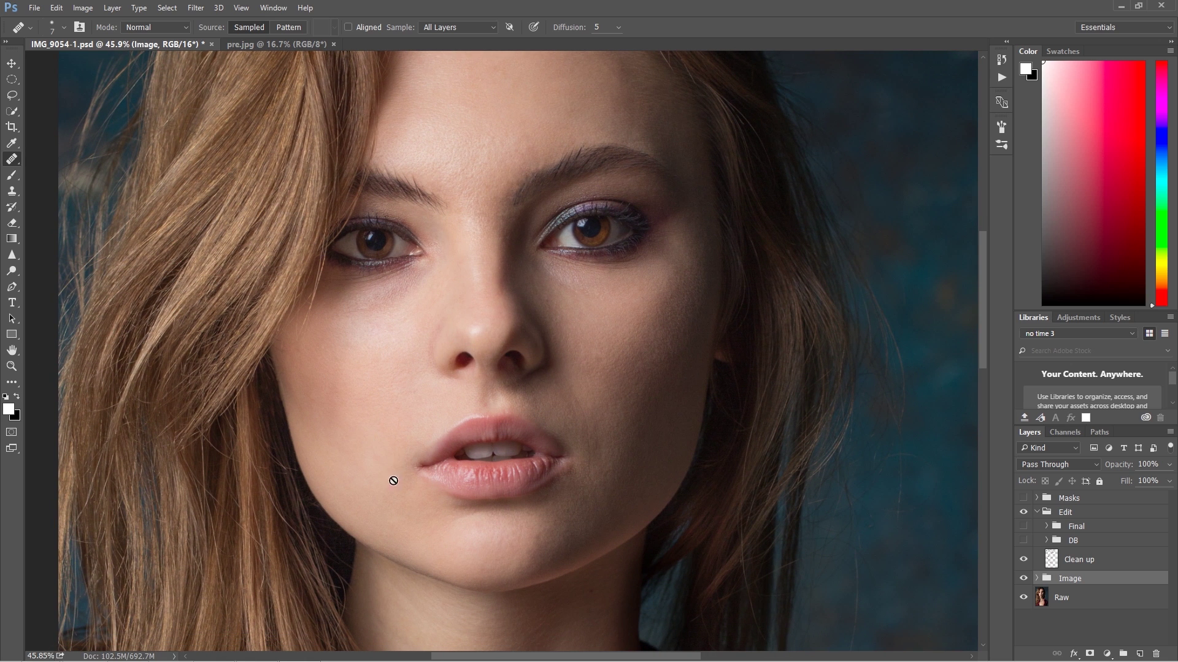
Inspect the skin and stray hairs around the mouth and jawline at high magnification, and return to the healing brush
left_click_drag(421, 473, 496, 430)
key("z")
left_click(495, 429, "alt")
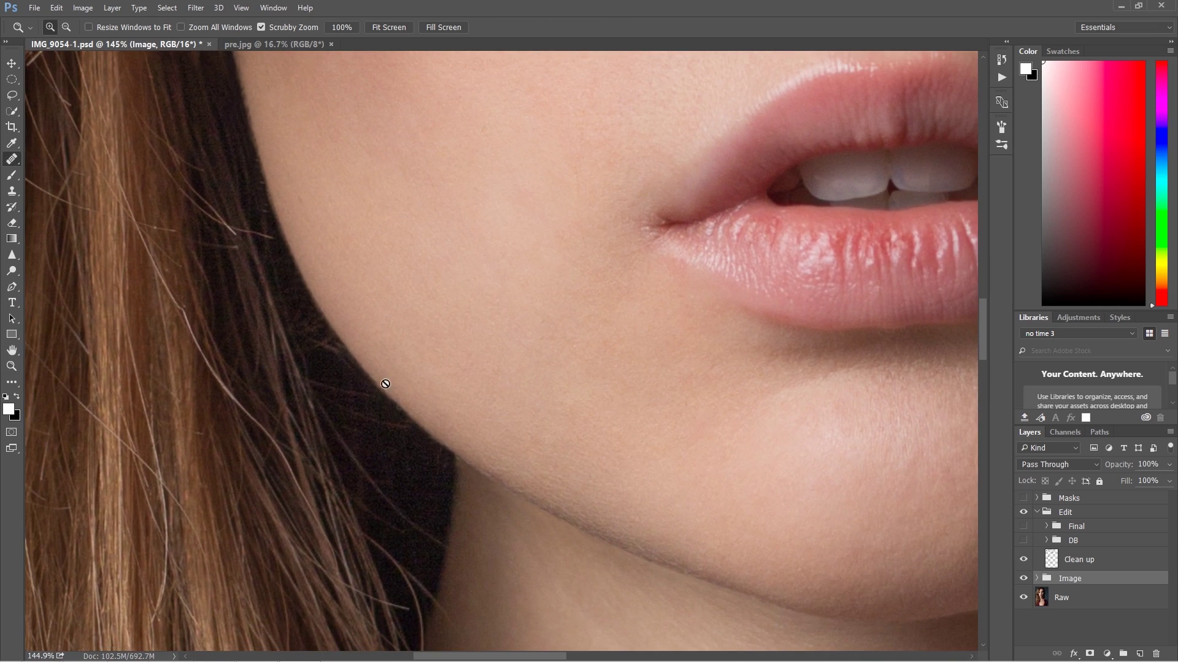
left_click_drag(520, 376, 423, 380)
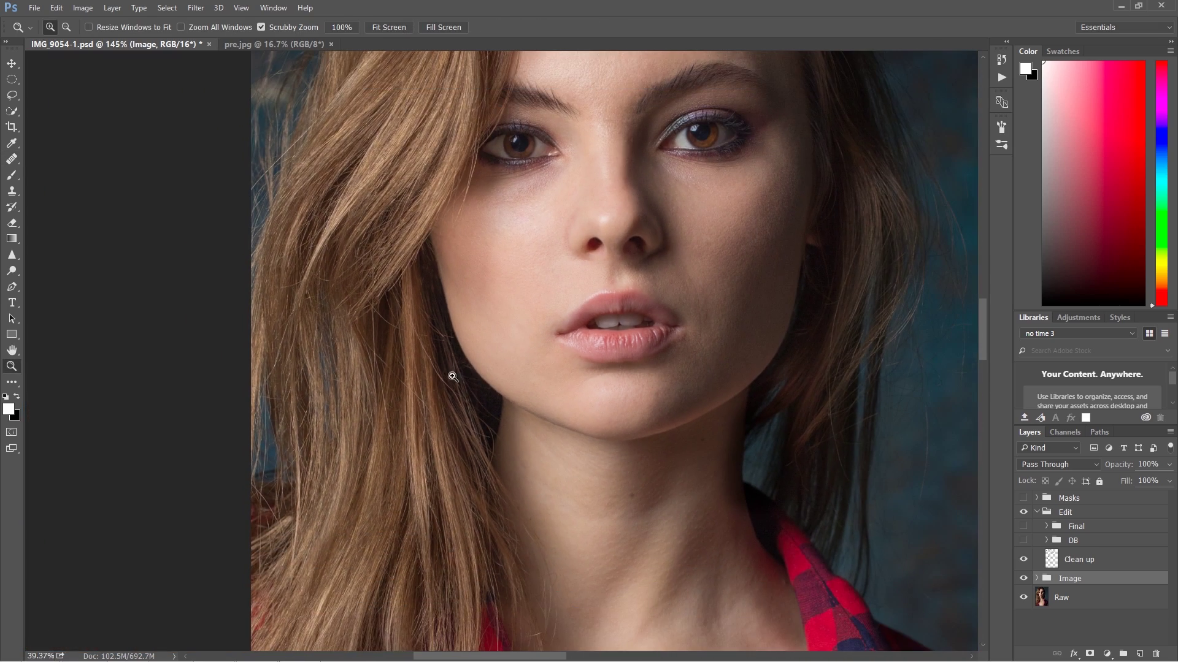
key("j")
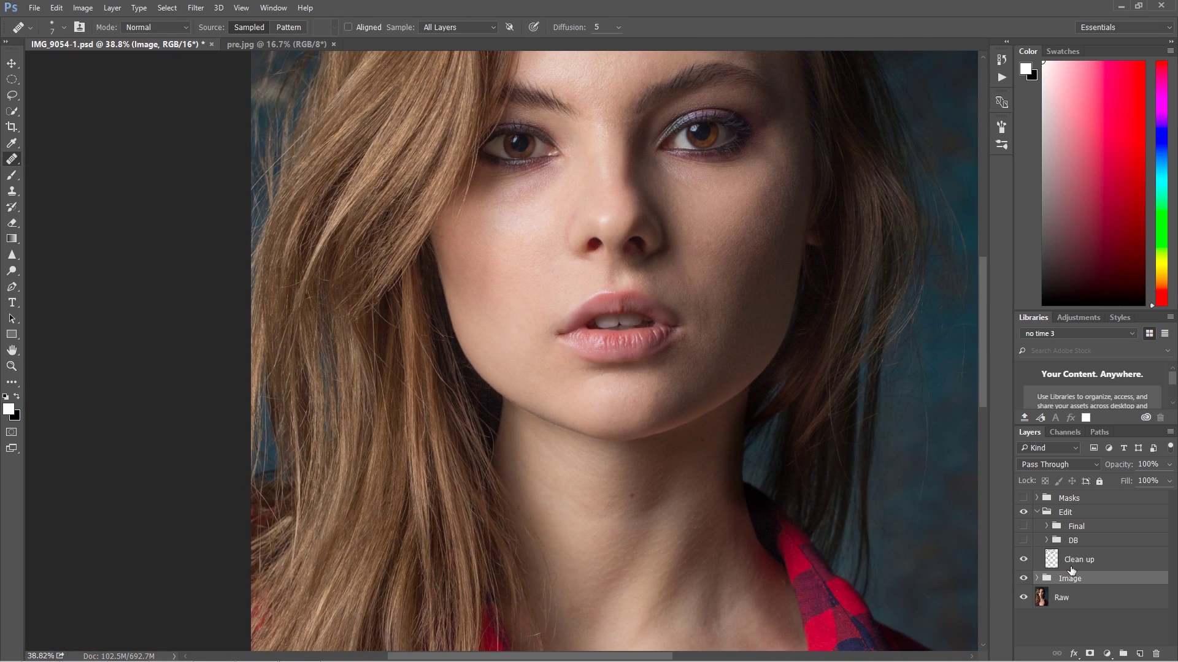
Add a new layer named Grey directly above the Image group
left_click(1139, 654)
double_click(1074, 583)
type("Grey")
key("Return")
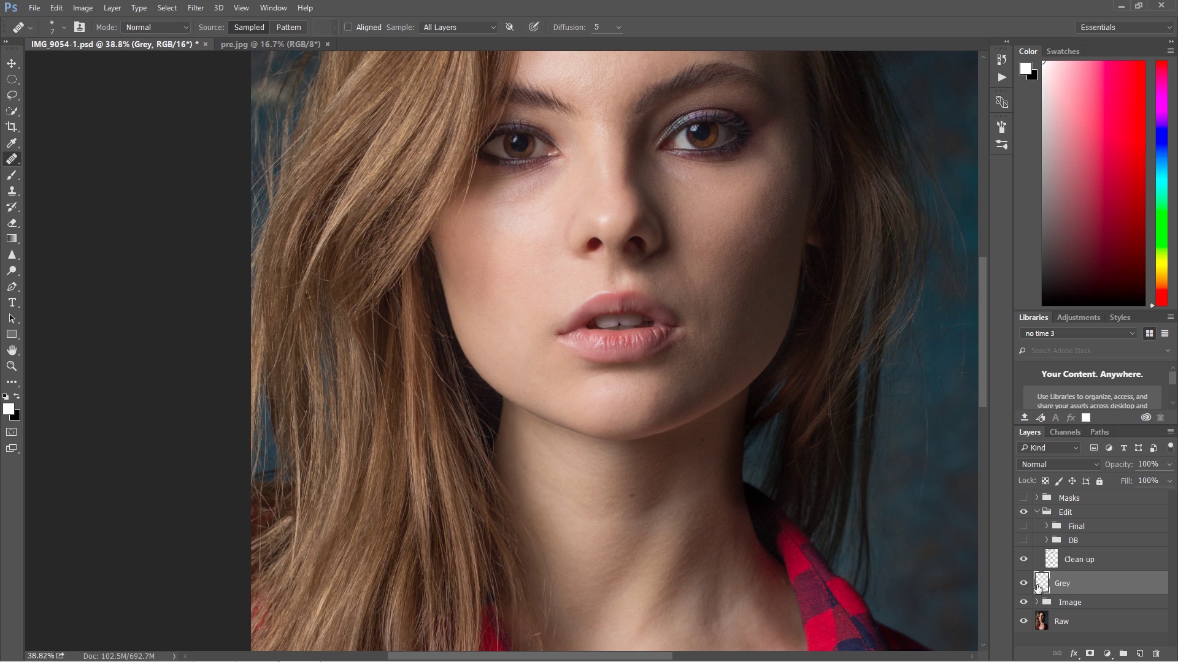
Turn the Grey layer into a Solid Color fill of dark grey #353535
left_click(56, 7)
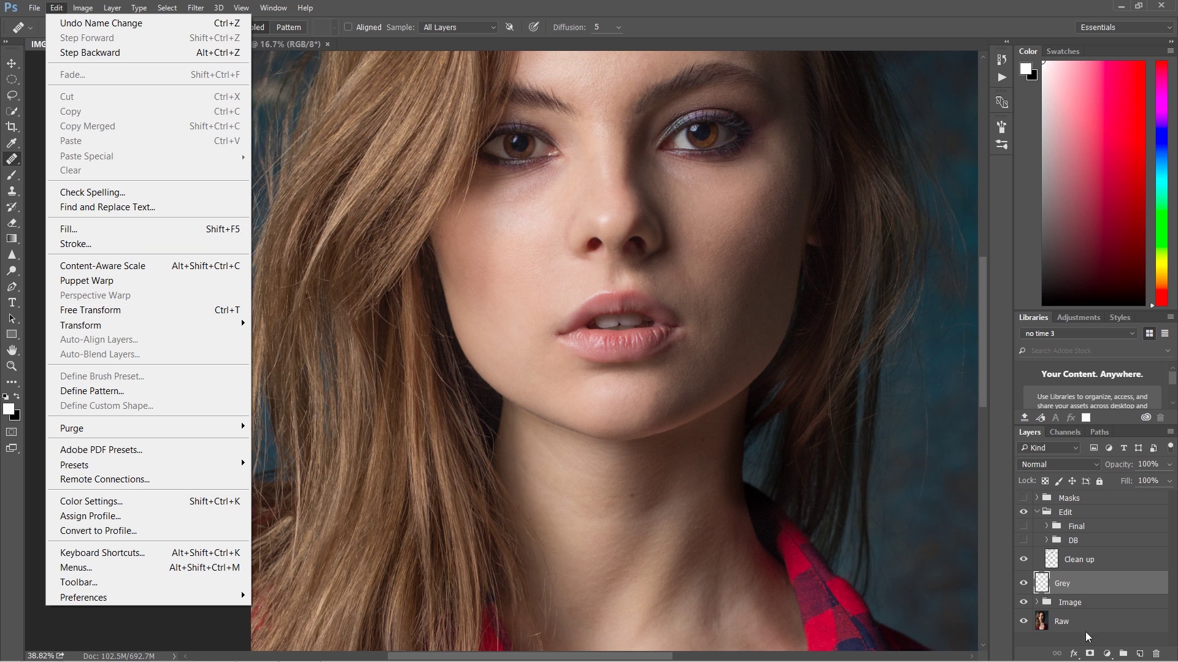
left_click(1106, 653)
left_click(1106, 654)
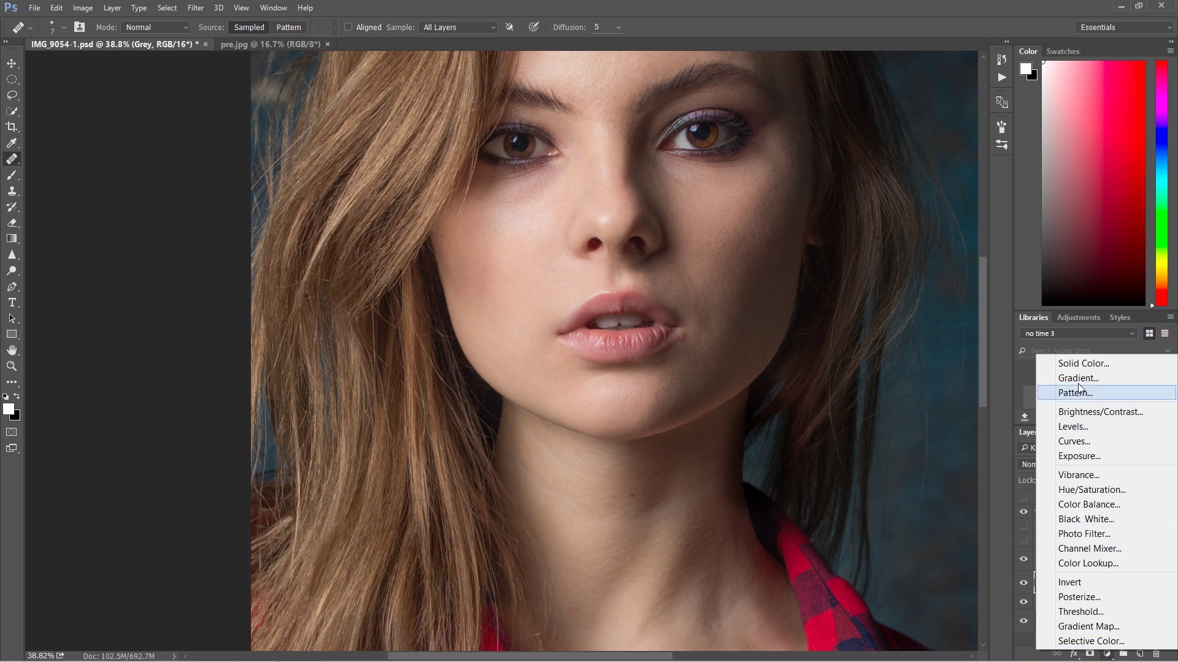
left_click(1083, 363)
left_click(637, 252)
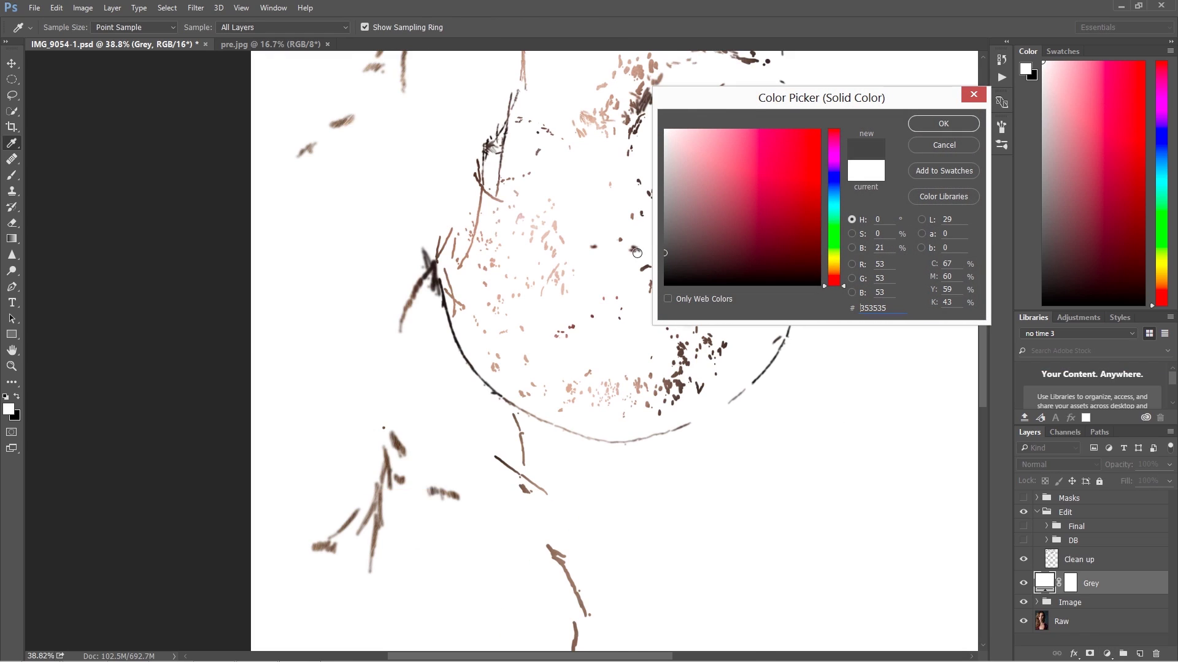
left_click(932, 130)
Examine the Clean up layer's healing strokes across the whole image against the grey fill
key("z")
left_click_drag(701, 351, 664, 345)
scroll(665, 346, "down", 5)
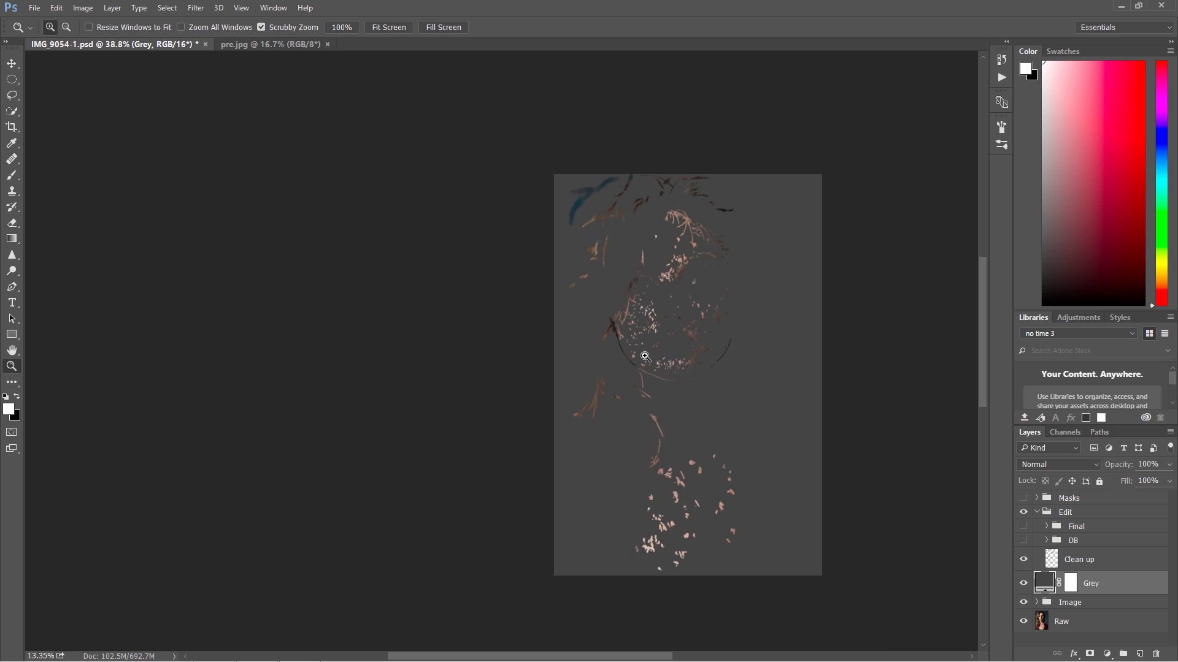
scroll(563, 301, "up", 2)
scroll(563, 302, "up", 1)
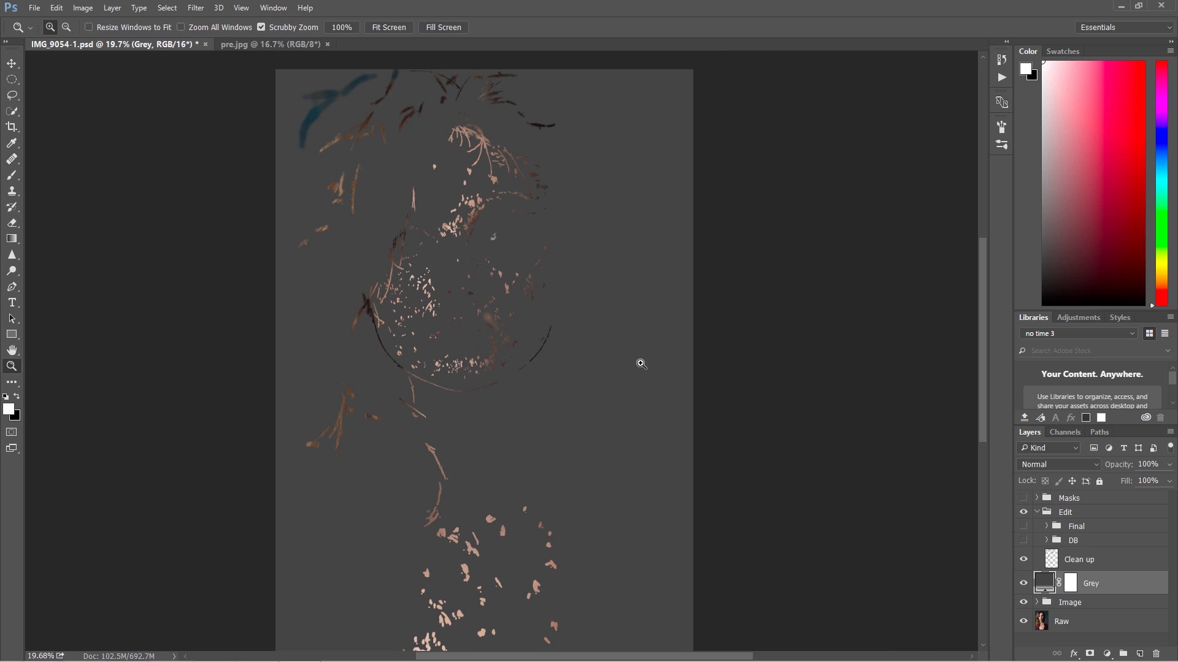
Compare the grey canvas with and without the Clean up layer's healing strokes
left_click(1023, 561)
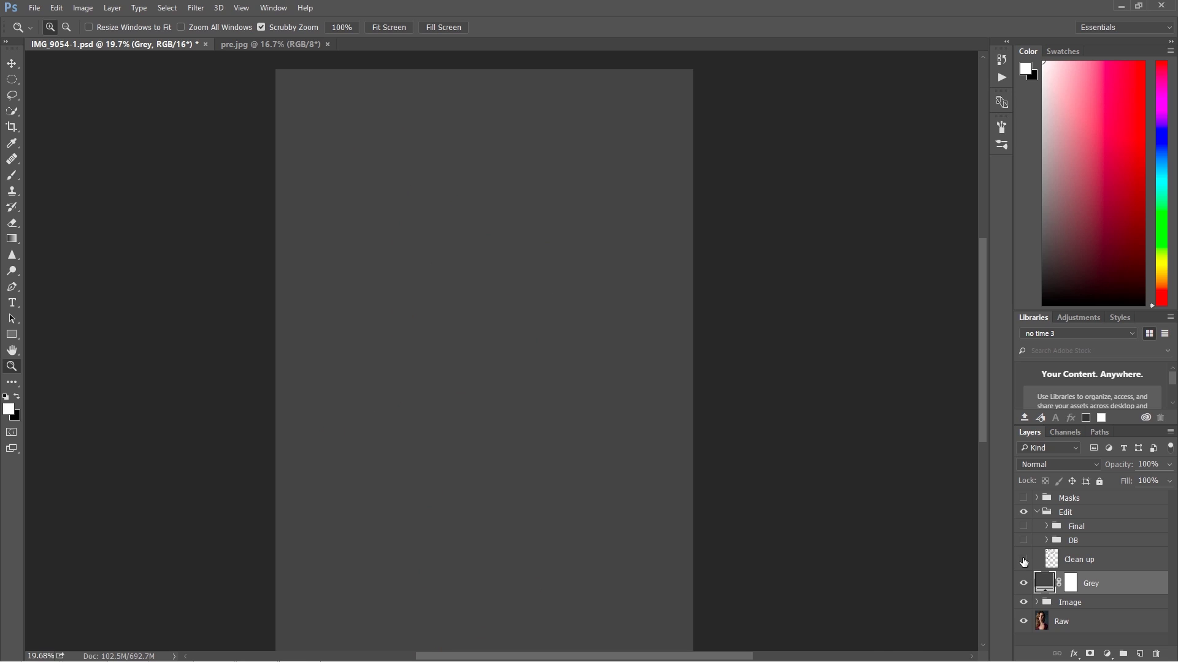
left_click(1023, 560)
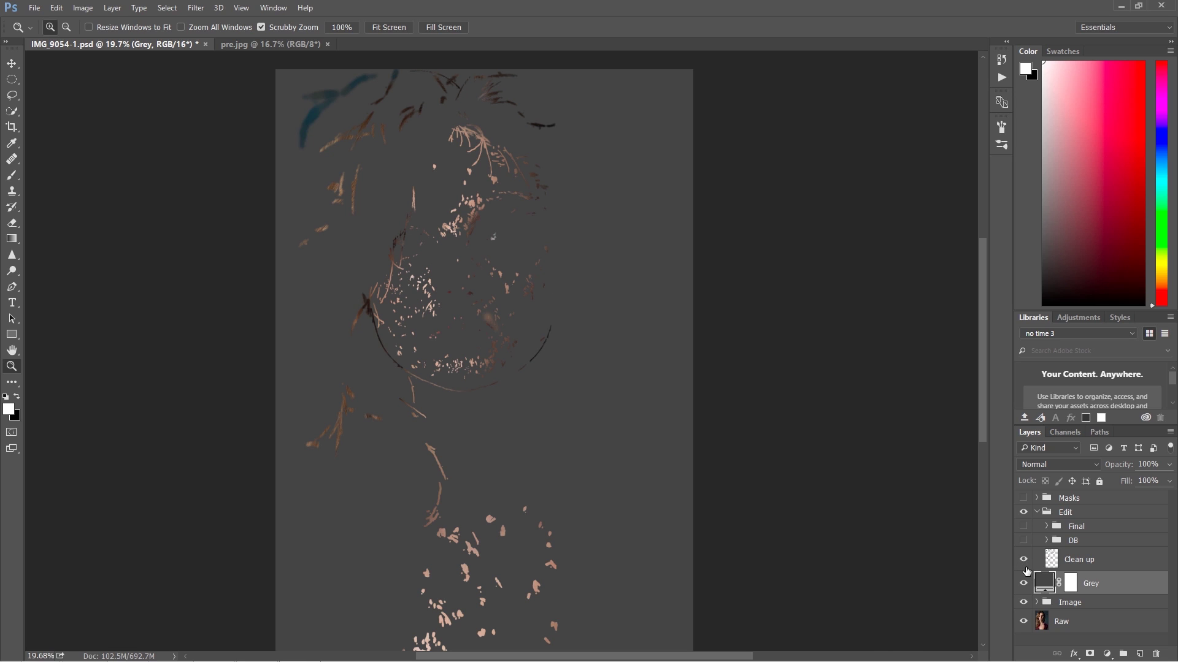
left_click(1023, 559)
left_click(1023, 560)
Hide the Grey fill to reveal the portrait again and select the Clean up layer
left_click(1023, 583)
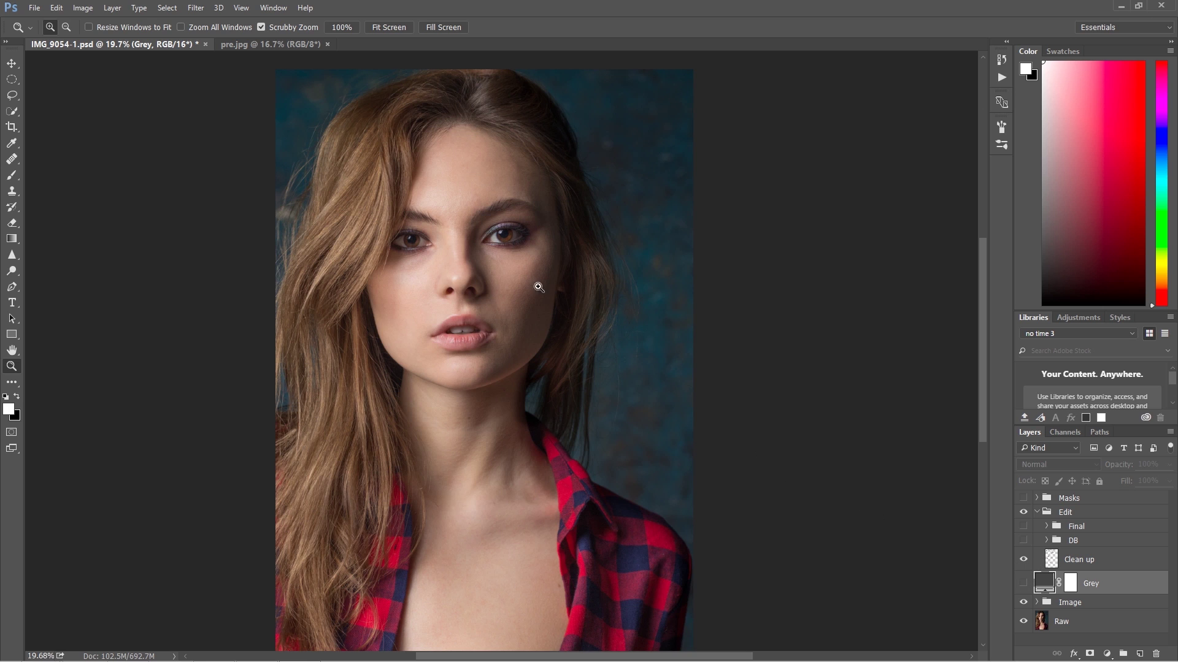
left_click_drag(499, 311, 536, 315)
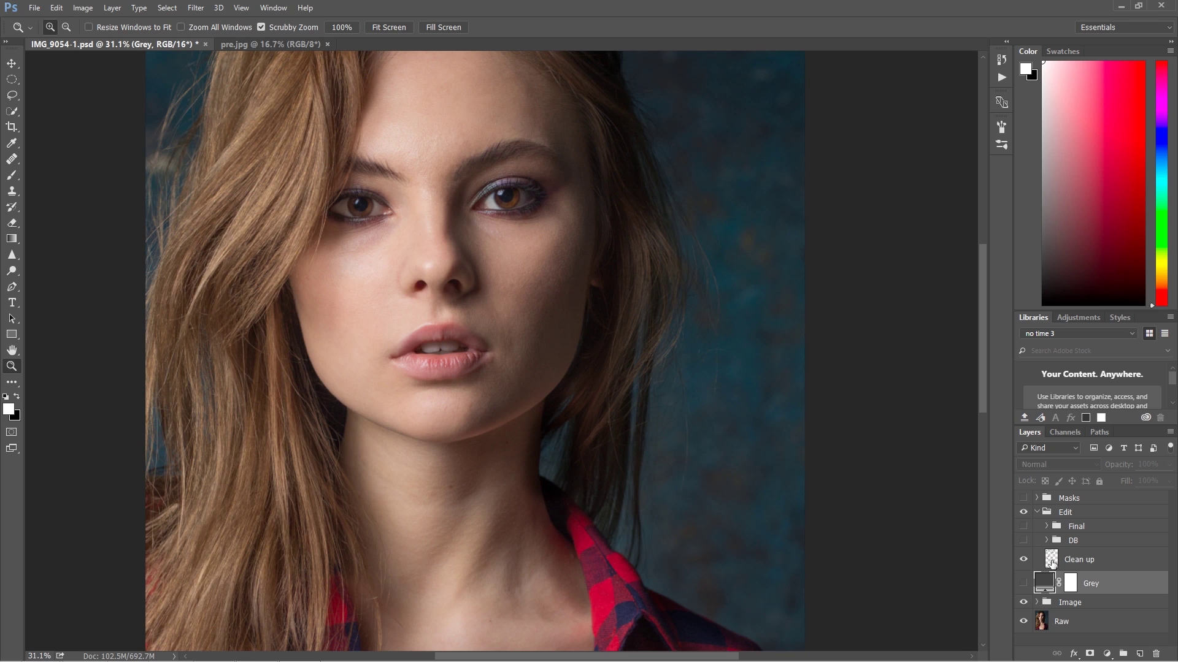
left_click(1031, 557)
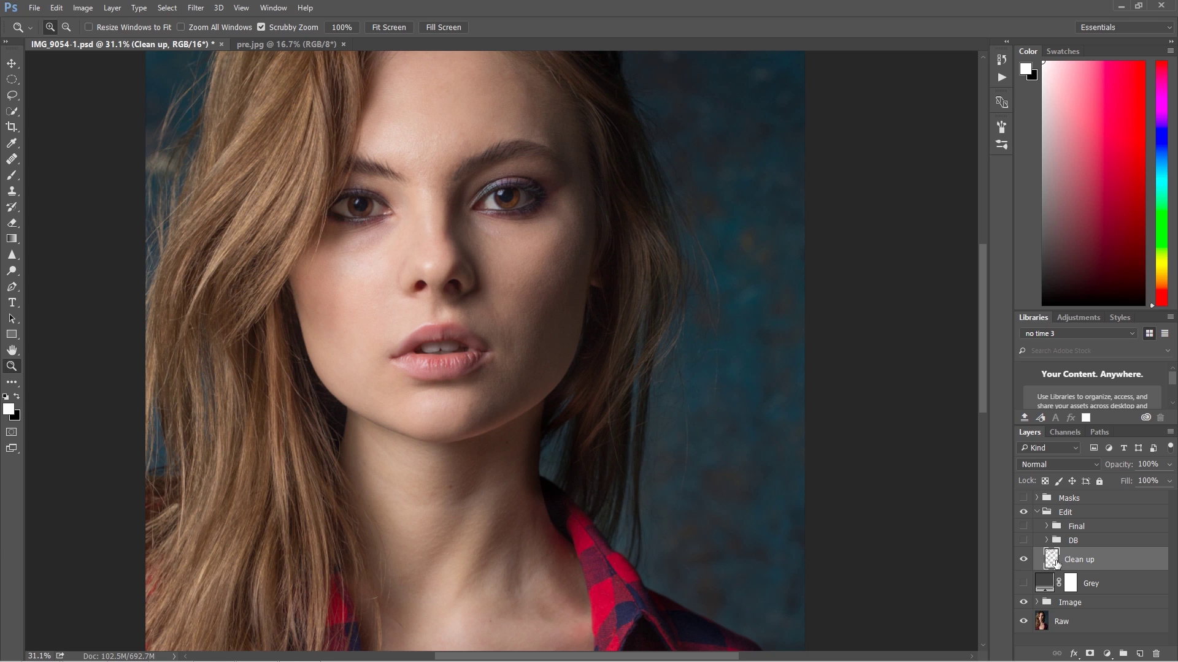
Expand and show the DB group with its Hair, Eyes DB and Global DB subgroups hidden, leaving only Local DB on
left_click(1046, 540)
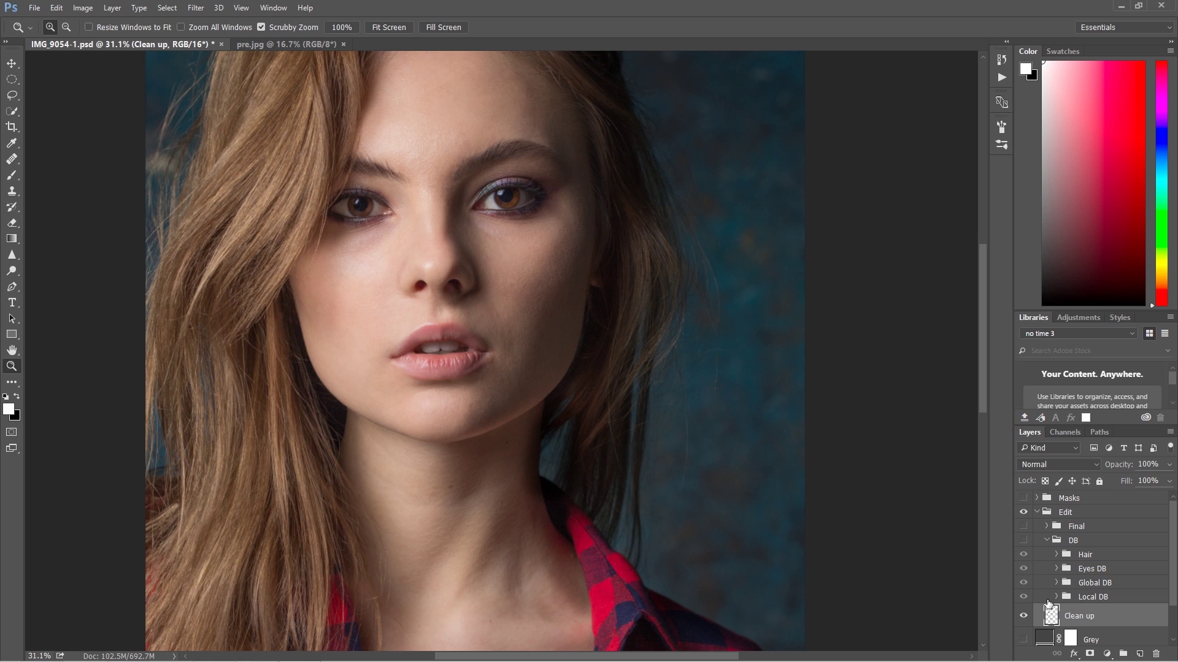
scroll(1162, 522, "down", 3)
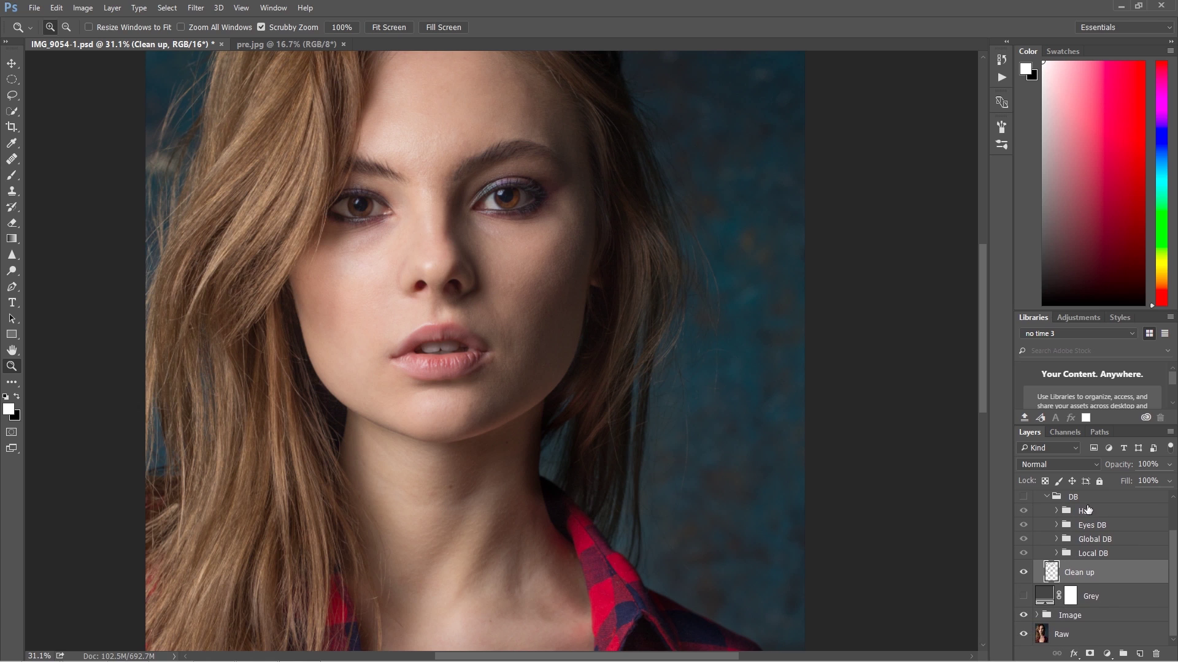
left_click(1024, 513)
left_click(1024, 512)
left_click(1024, 526)
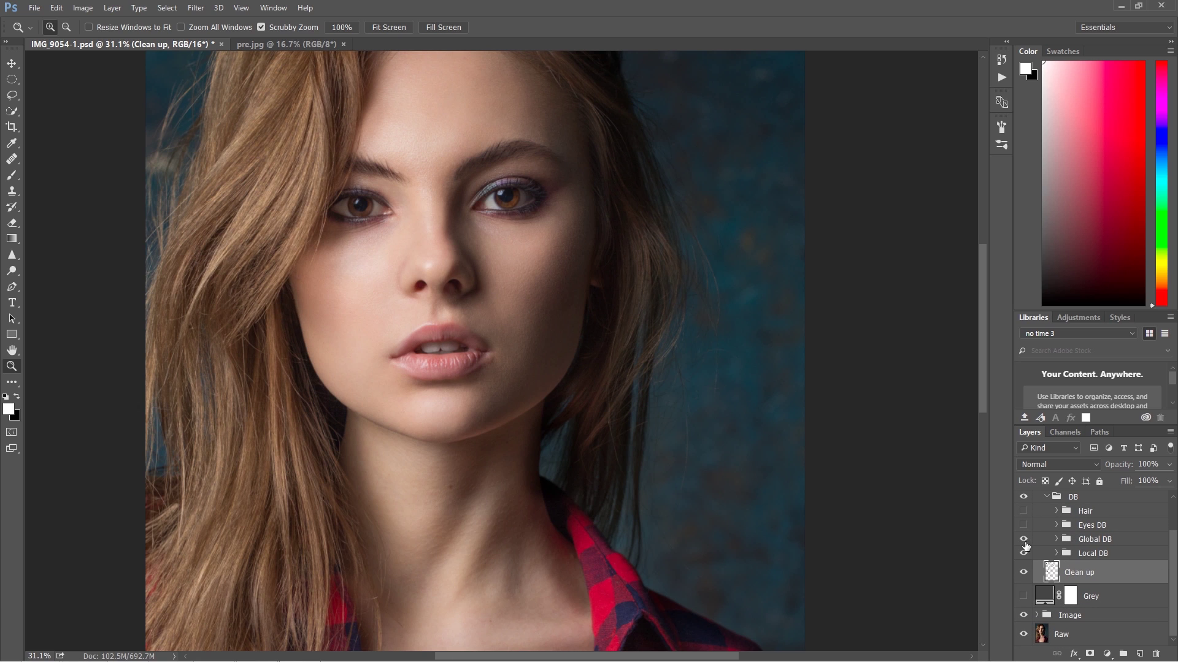
left_click(1023, 540)
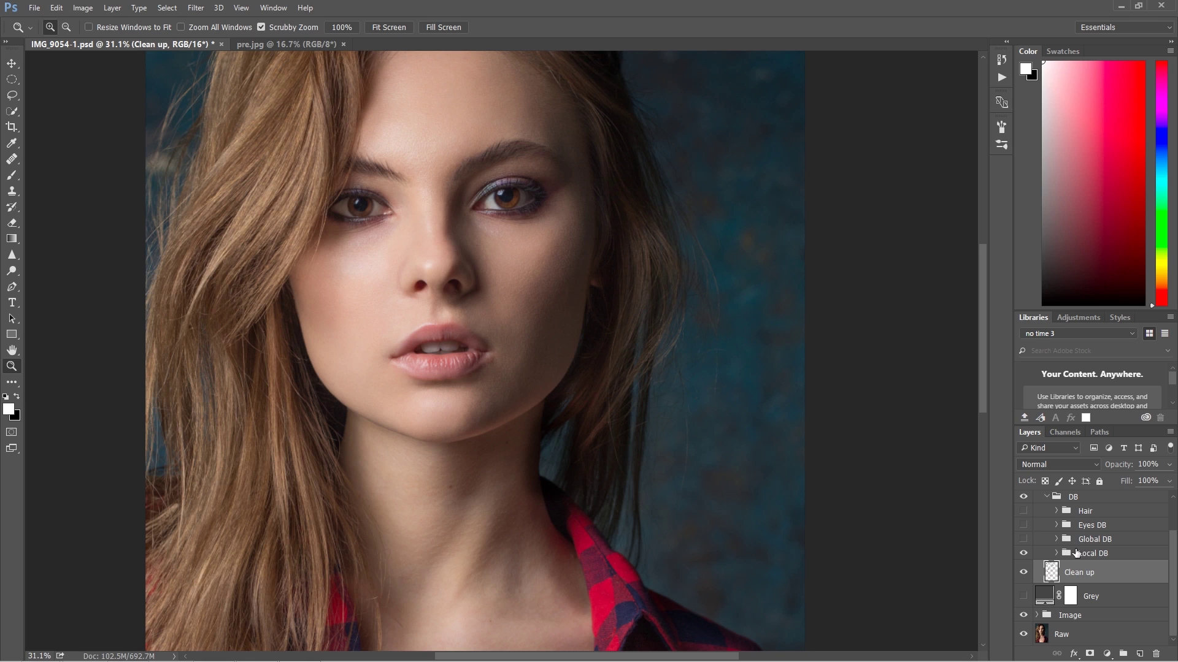
Expand the Local DB group and compare the face with and without its adjustments
left_click(1056, 554)
scroll(1167, 560, "down", 2)
scroll(1167, 561, "up", 1)
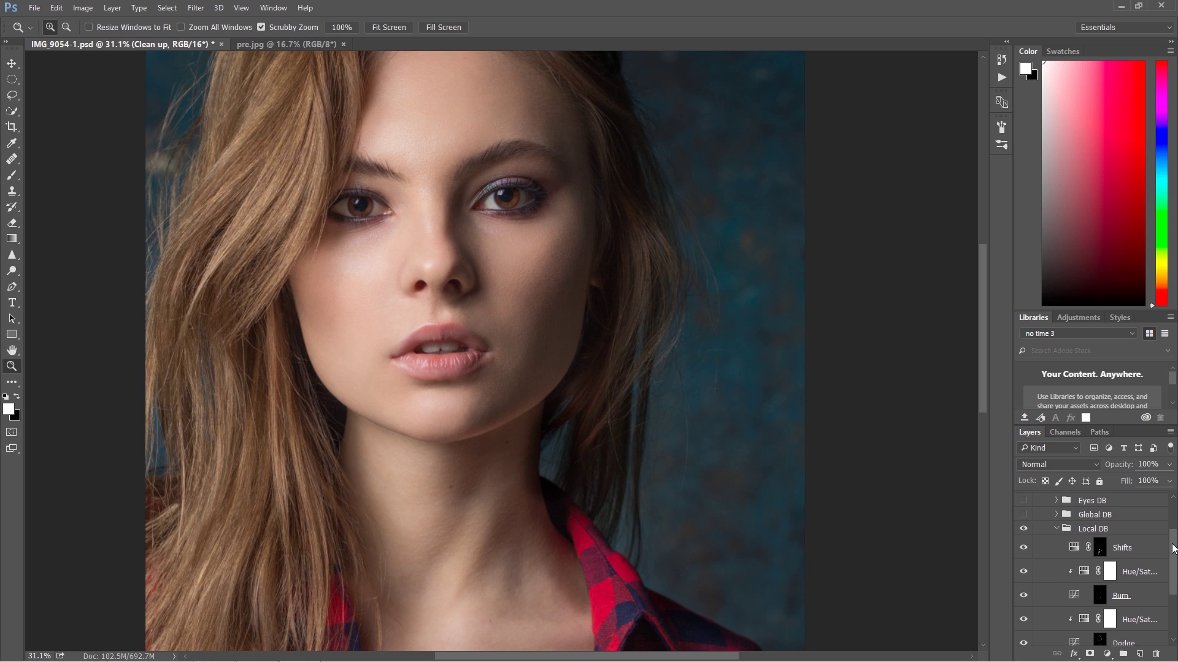
left_click(1024, 533)
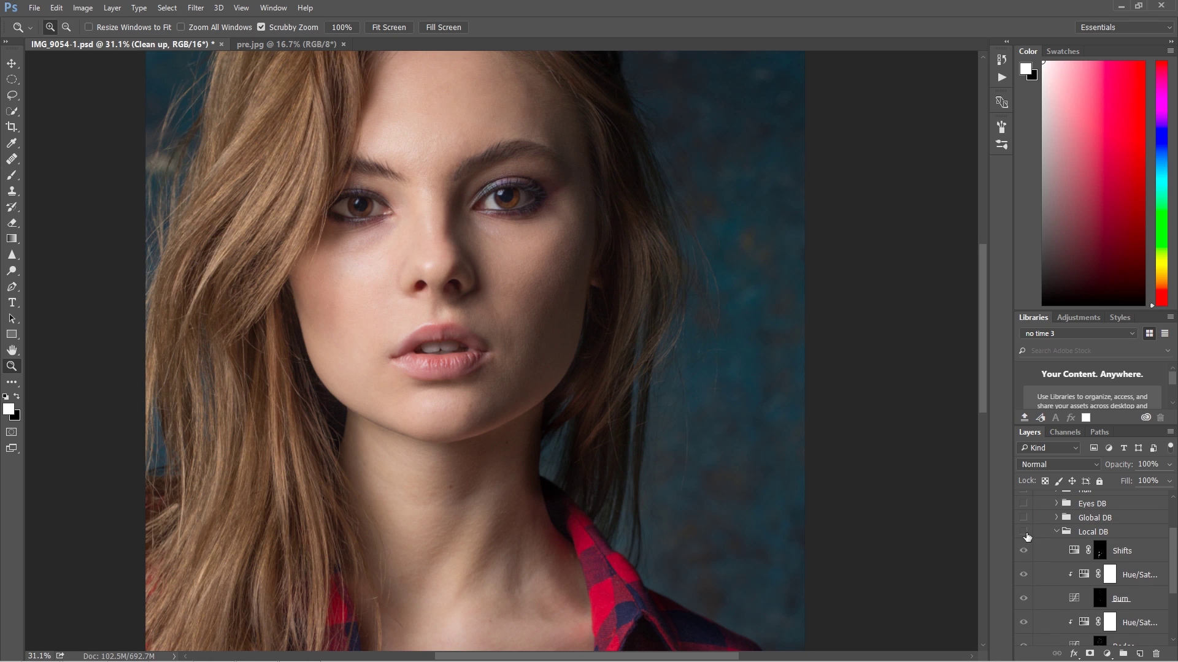
left_click(1025, 533)
left_click(1024, 532)
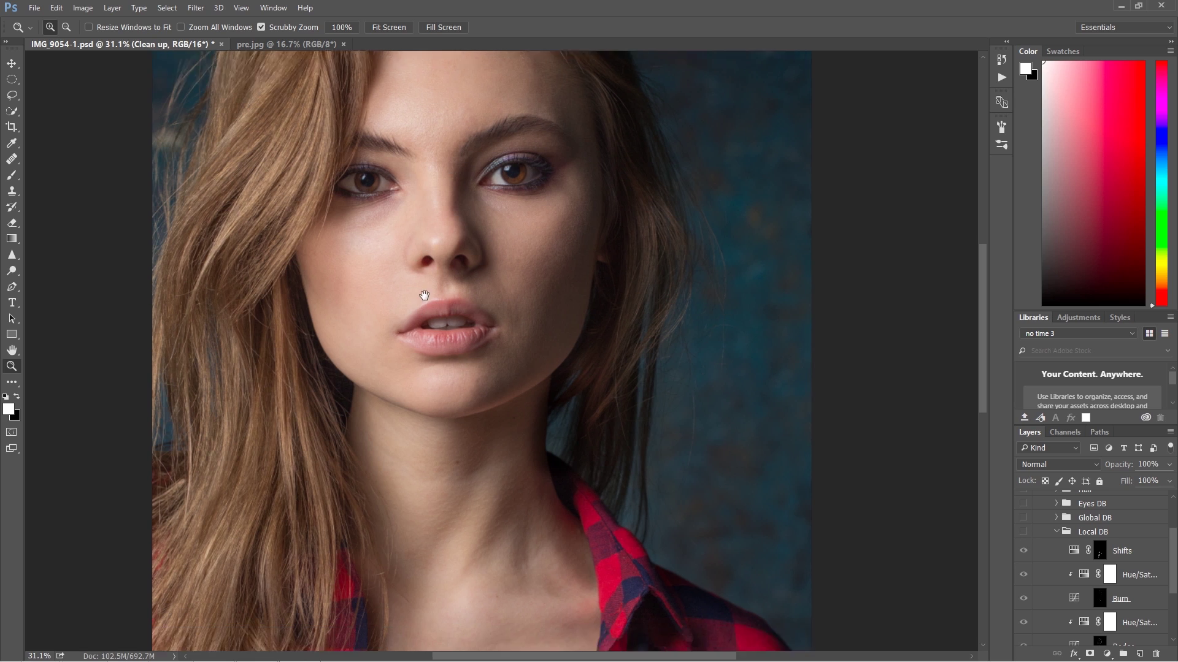
Compare the neck and chest with and without the Local DB group, and leave the group visible and selected
left_click_drag(429, 331, 429, 190)
left_click_drag(489, 306, 422, 252)
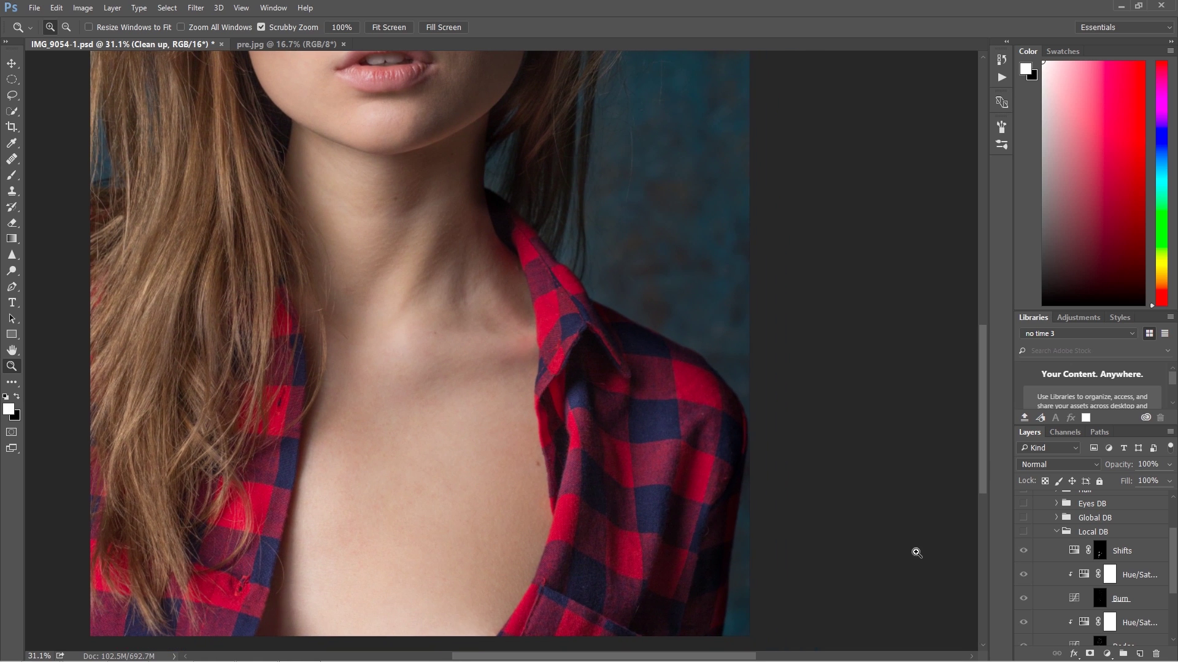
left_click(1023, 532)
left_click(1023, 532)
left_click(1023, 532)
left_click_drag(408, 321, 412, 449)
left_click_drag(393, 92, 420, 368)
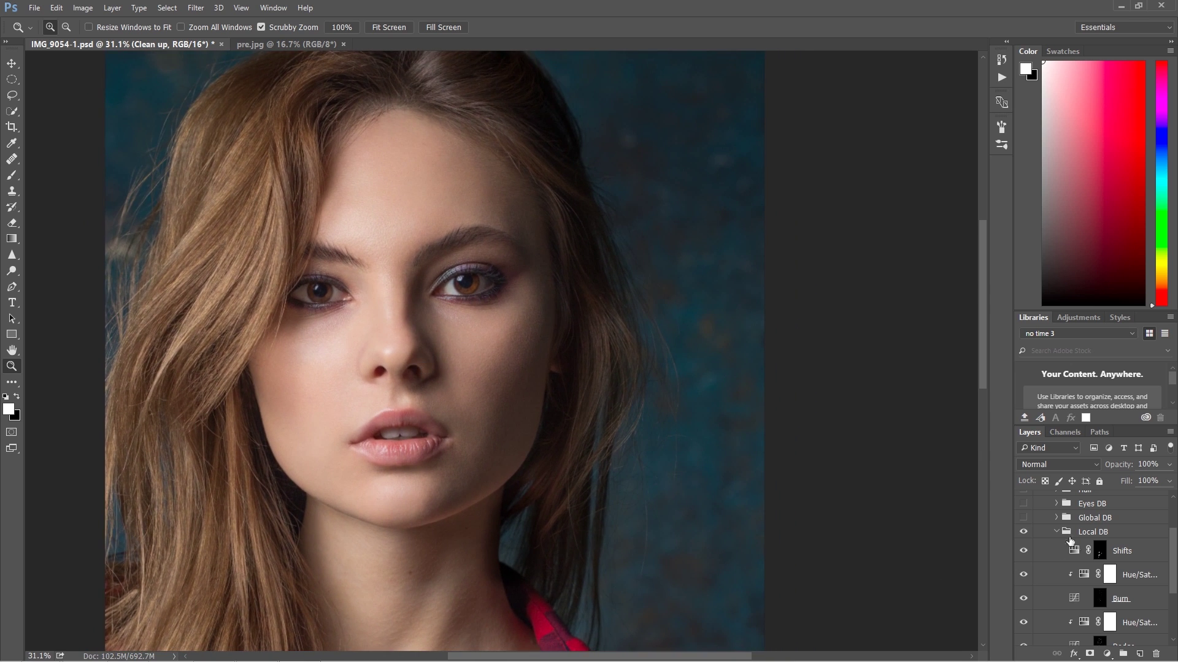
left_click(1027, 534)
left_click(1033, 536)
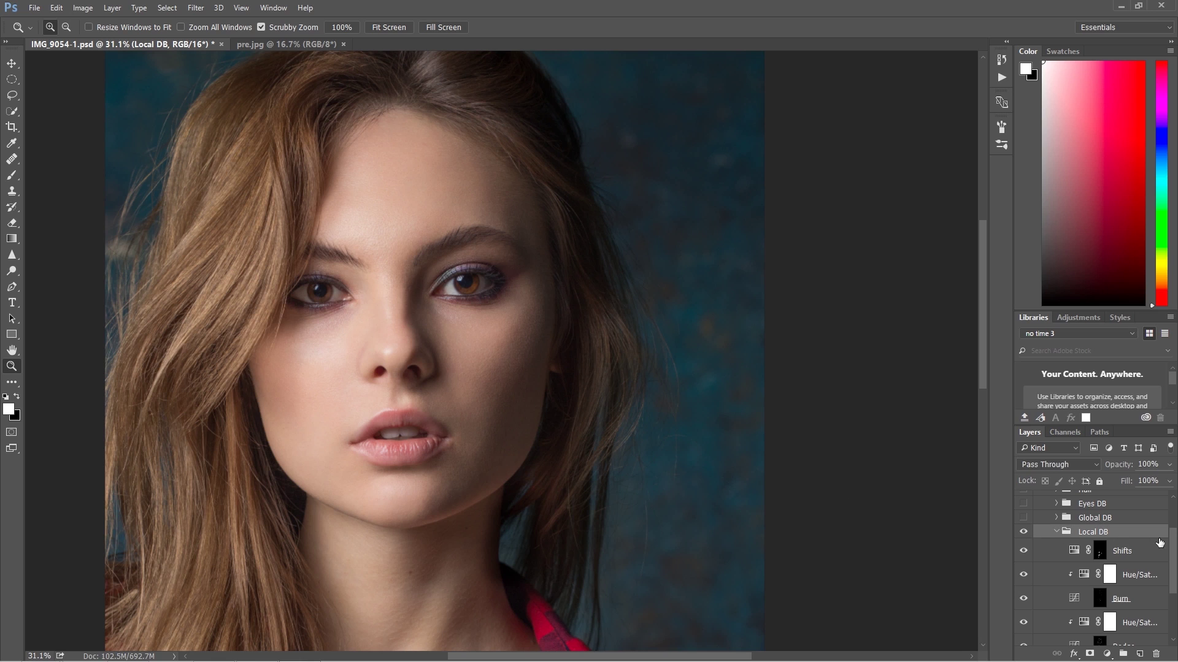
Inspect the Dodge layer's mask and the Burn layer's mask on their own in the canvas
scroll(1173, 546, "down", 2)
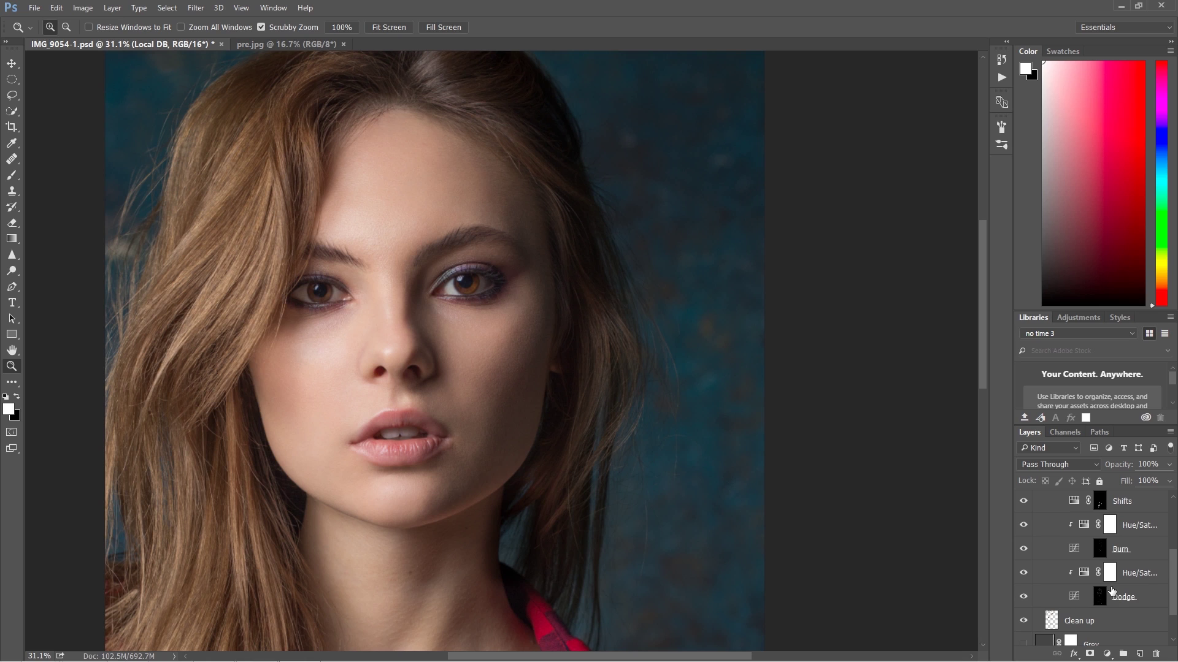
left_click(1101, 600, "alt")
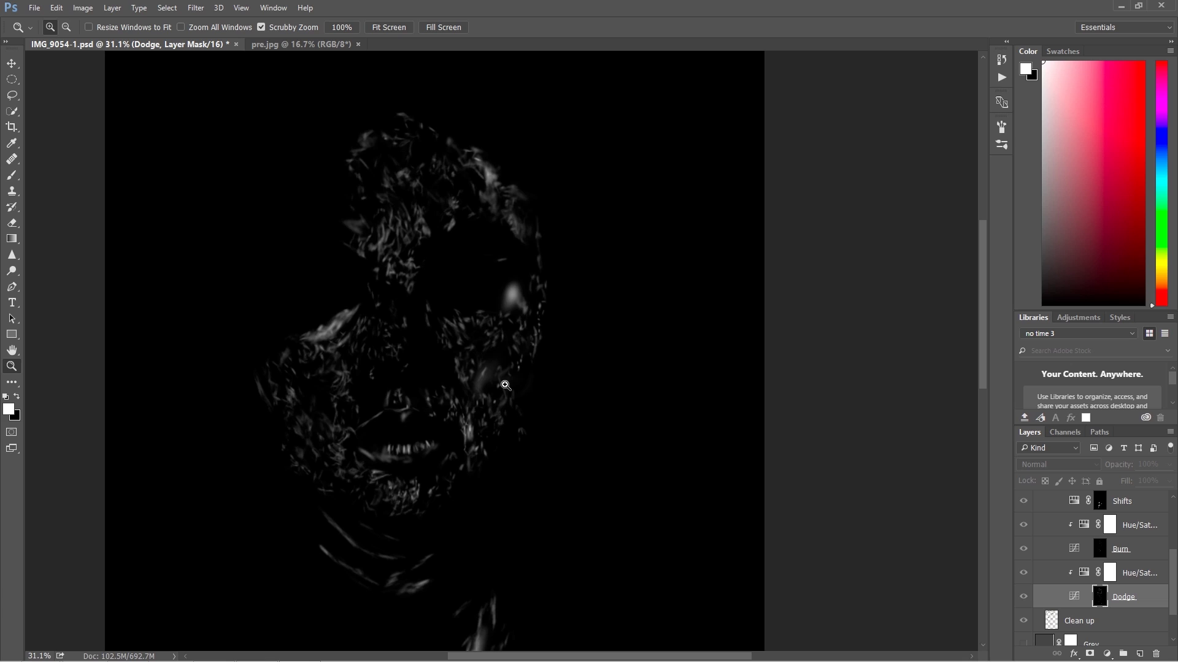
left_click(1100, 556, "alt")
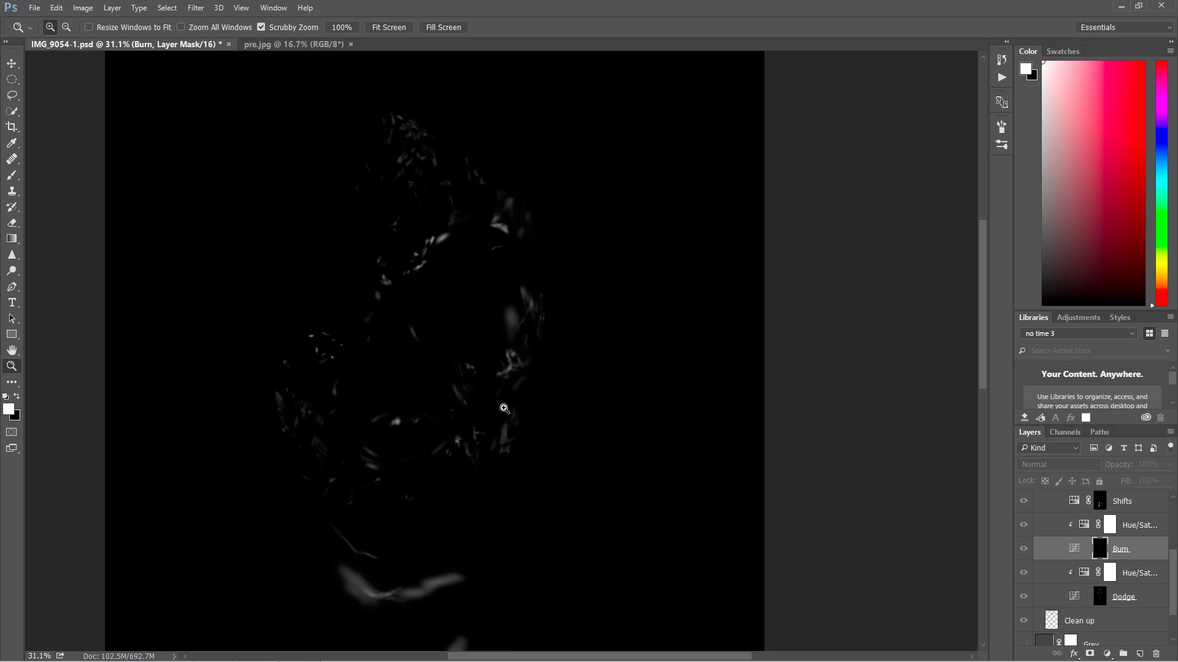
left_click_drag(476, 421, 415, 202)
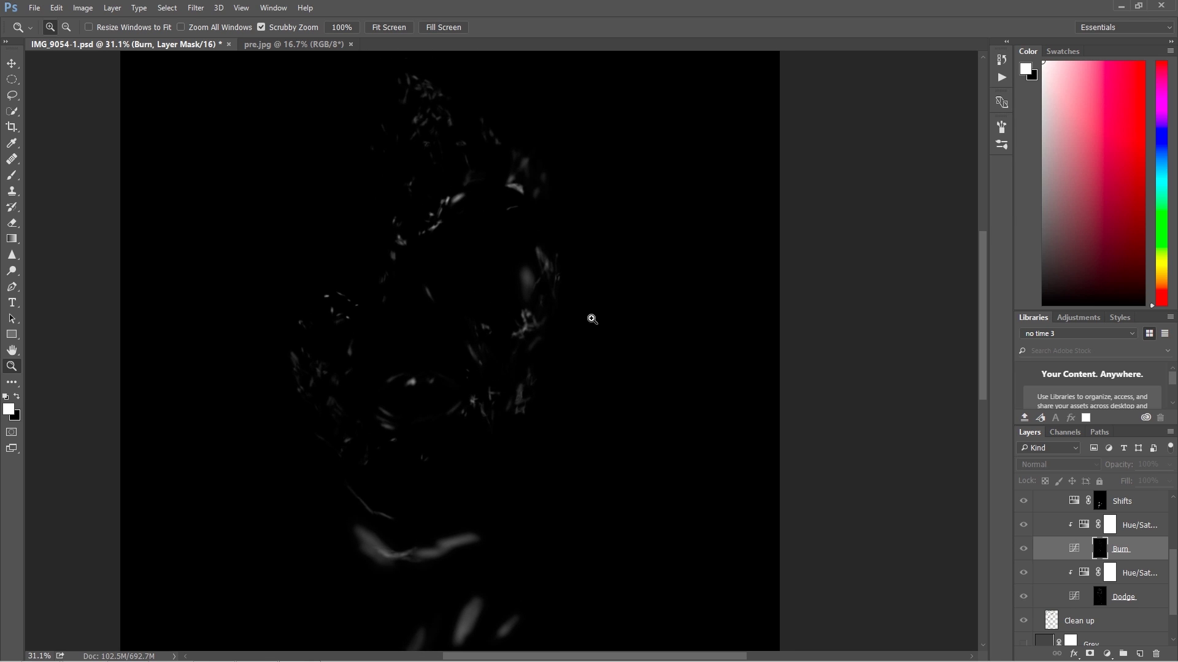
Alternate between the Dodge and Burn masks to compare their strokes, and return to the normal portrait view
left_click(1100, 602, "alt")
left_click(1101, 547, "alt")
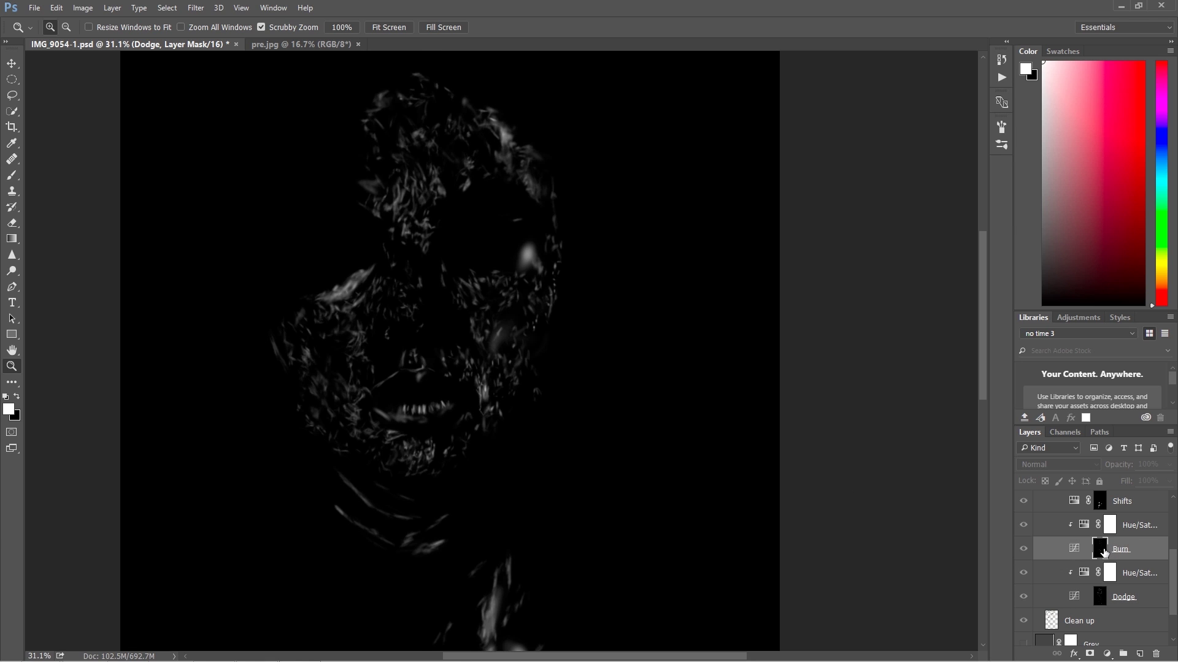
left_click(1101, 595, "alt")
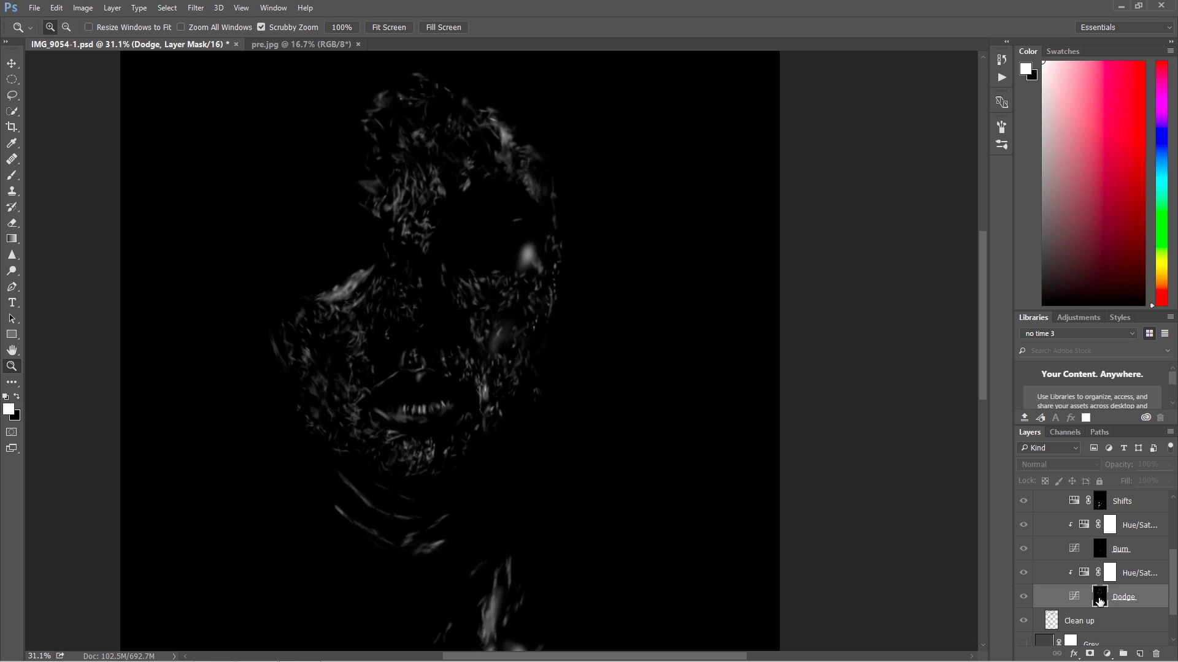
left_click(1100, 600, "alt")
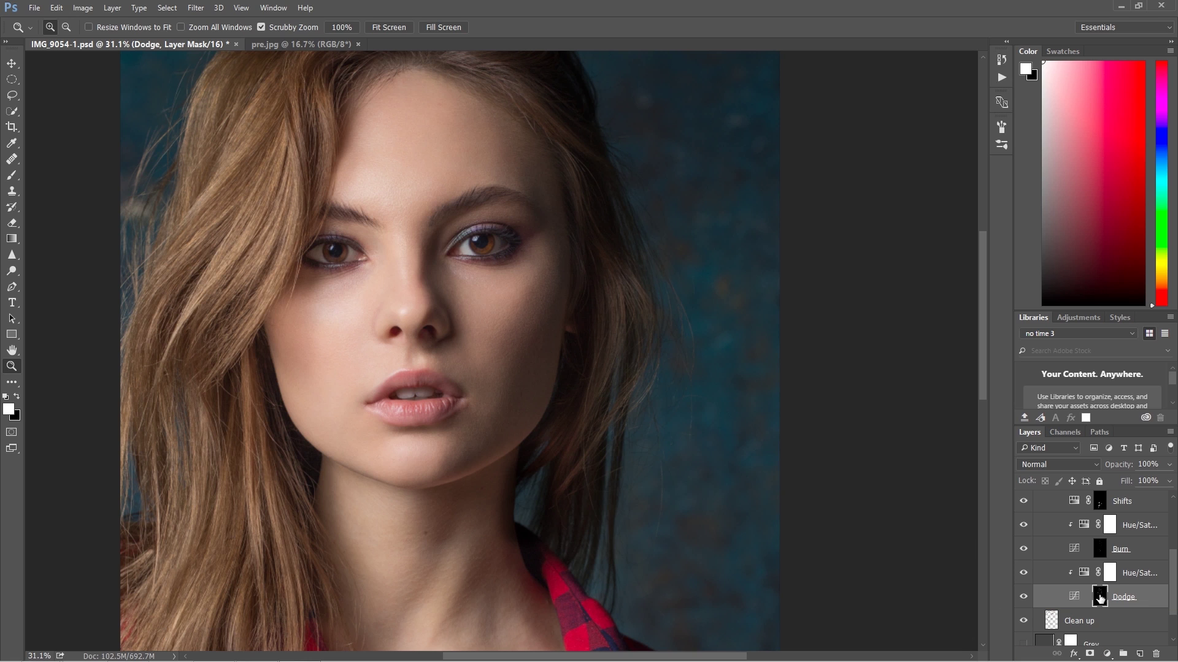
Select in turn the masks of the Hue/Saturation layer clipped to Dodge, the Dodge layer and the Shifts layer
left_click(1110, 574)
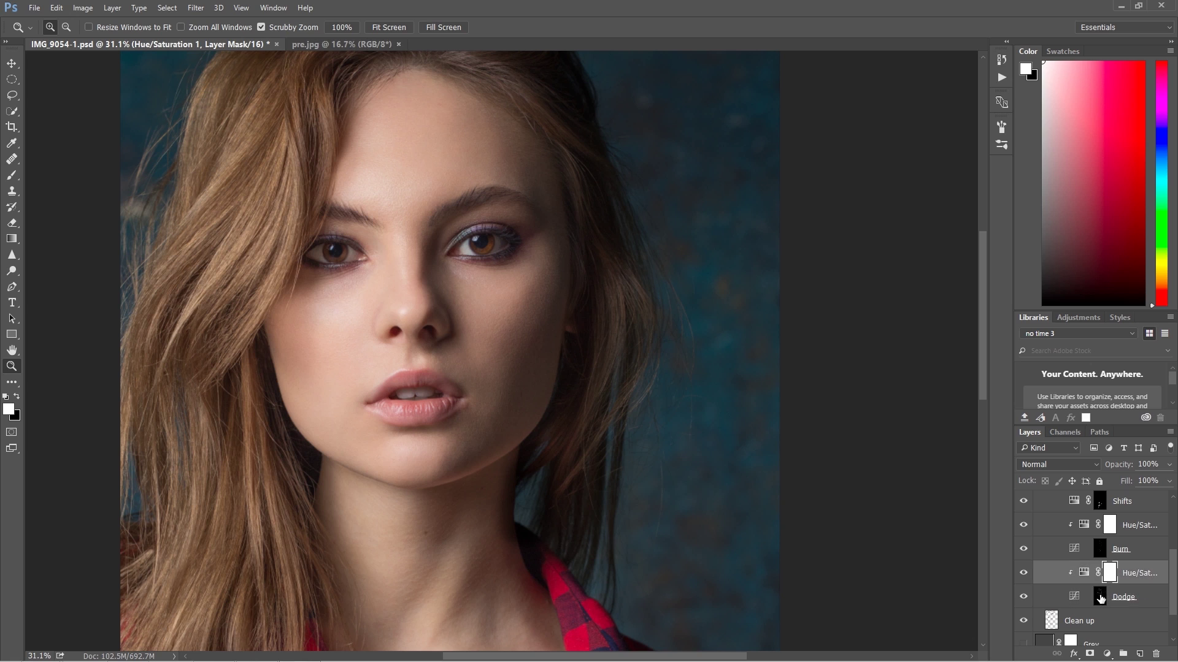
left_click(1100, 597)
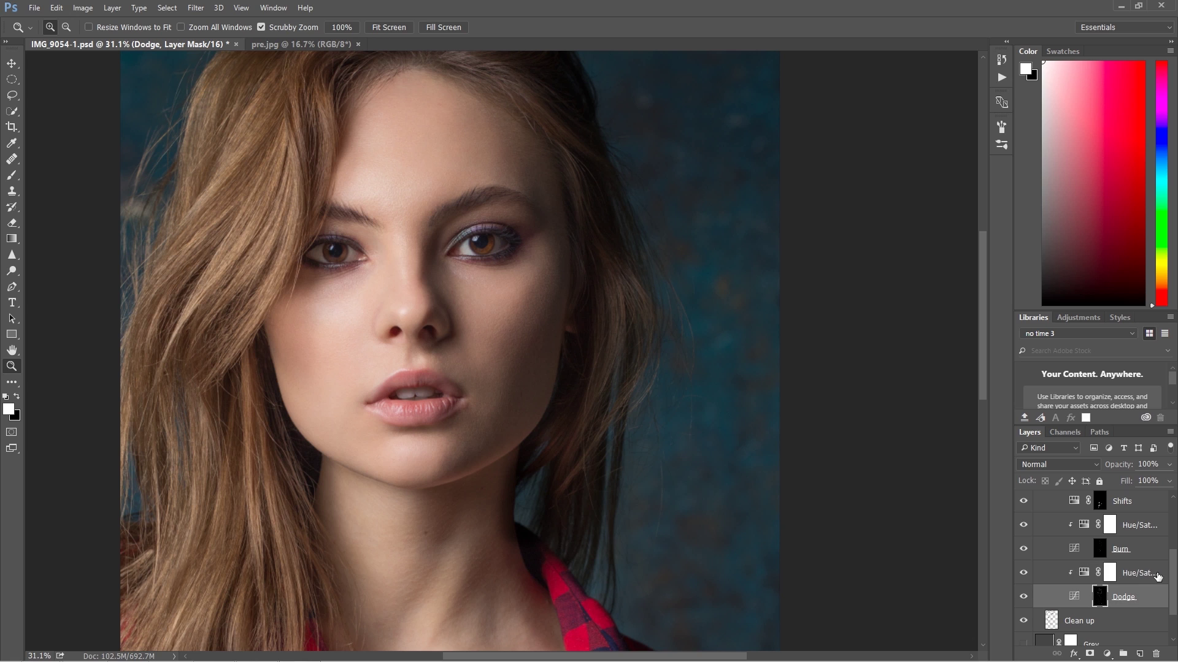
scroll(1171, 579, "up", 2)
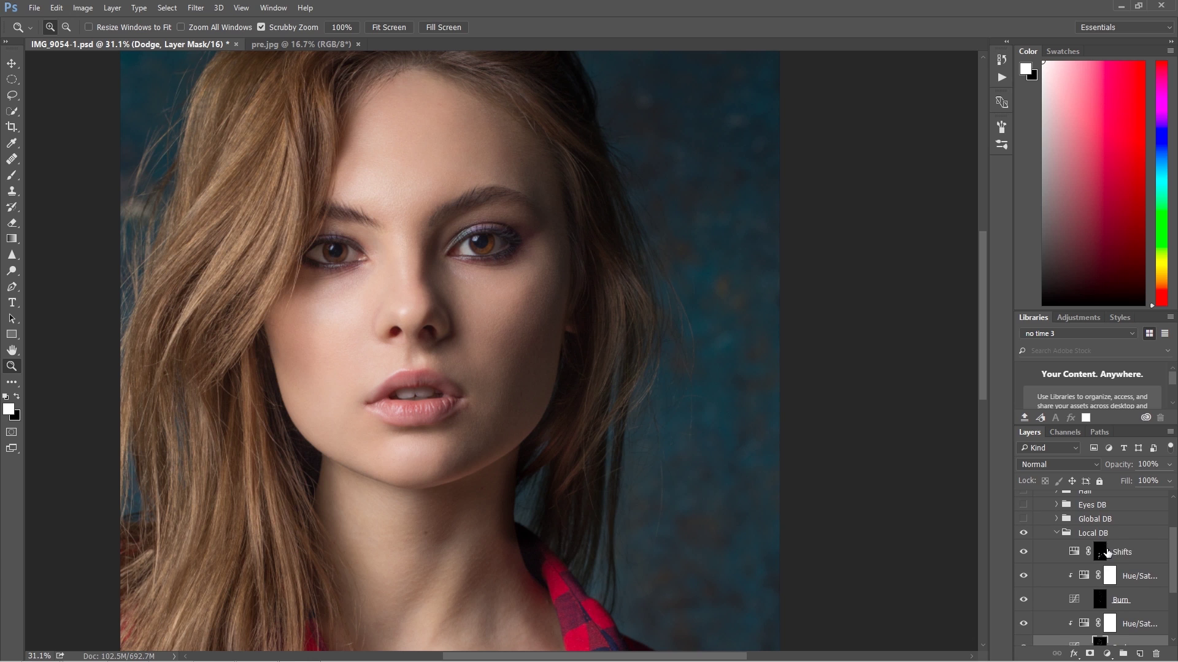
left_click(1101, 551)
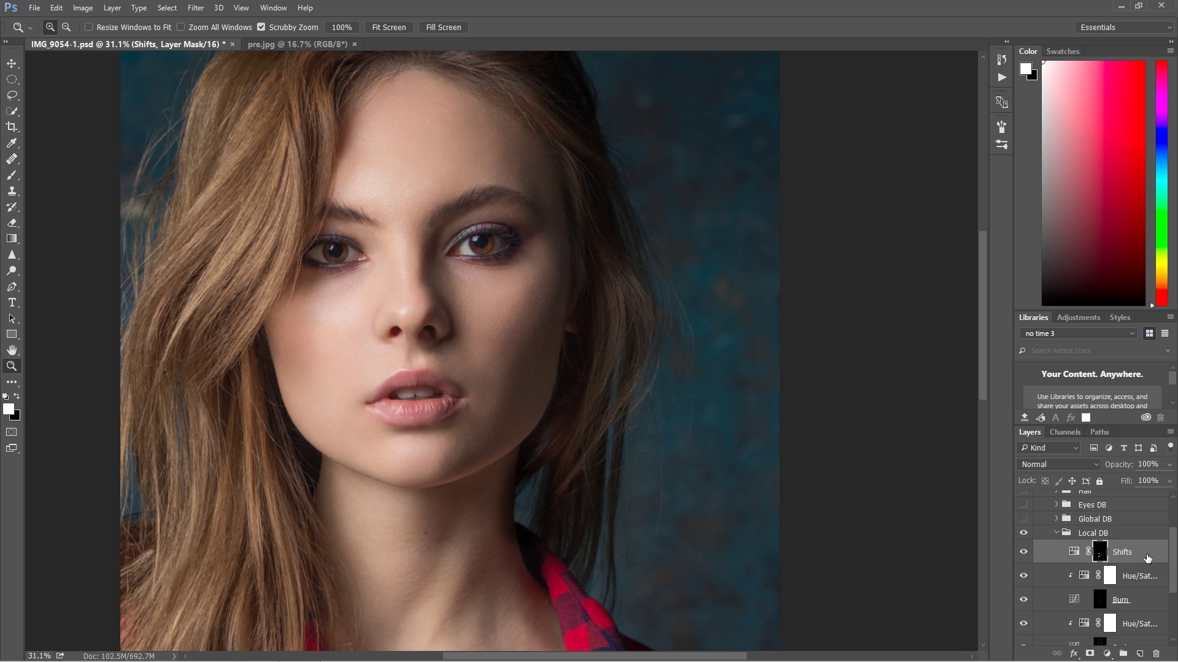
Expand and show the Masks group, and hide Color Fill 7, 6, 5, 4 and 3 inside it
scroll(1174, 551, "up", 3)
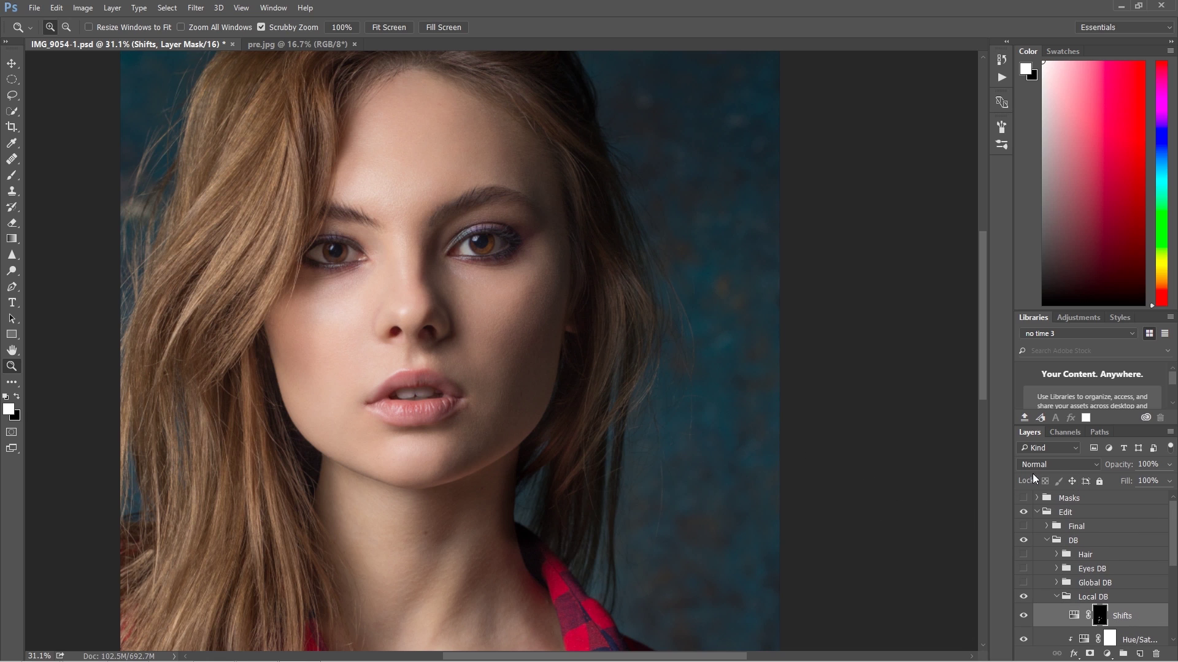
left_click(1039, 500)
left_click(1037, 498)
left_click(1023, 498)
left_click(1023, 517)
left_click(1023, 541)
left_click(1024, 564)
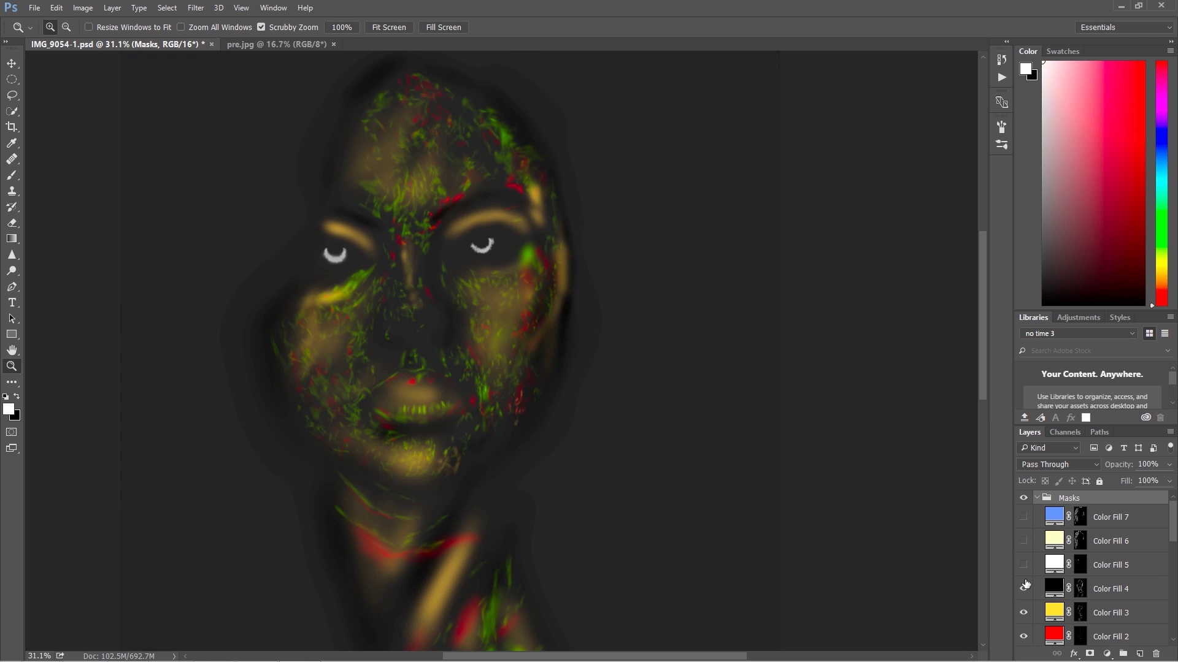
scroll(1172, 548, "down", 1)
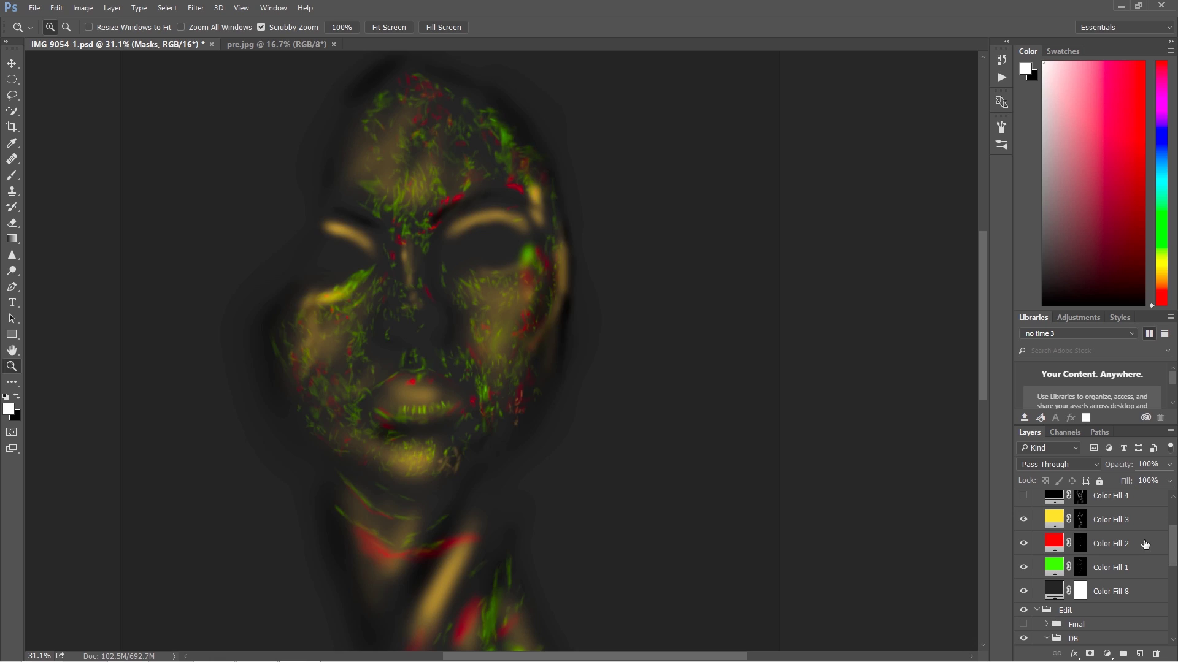
left_click(1023, 521)
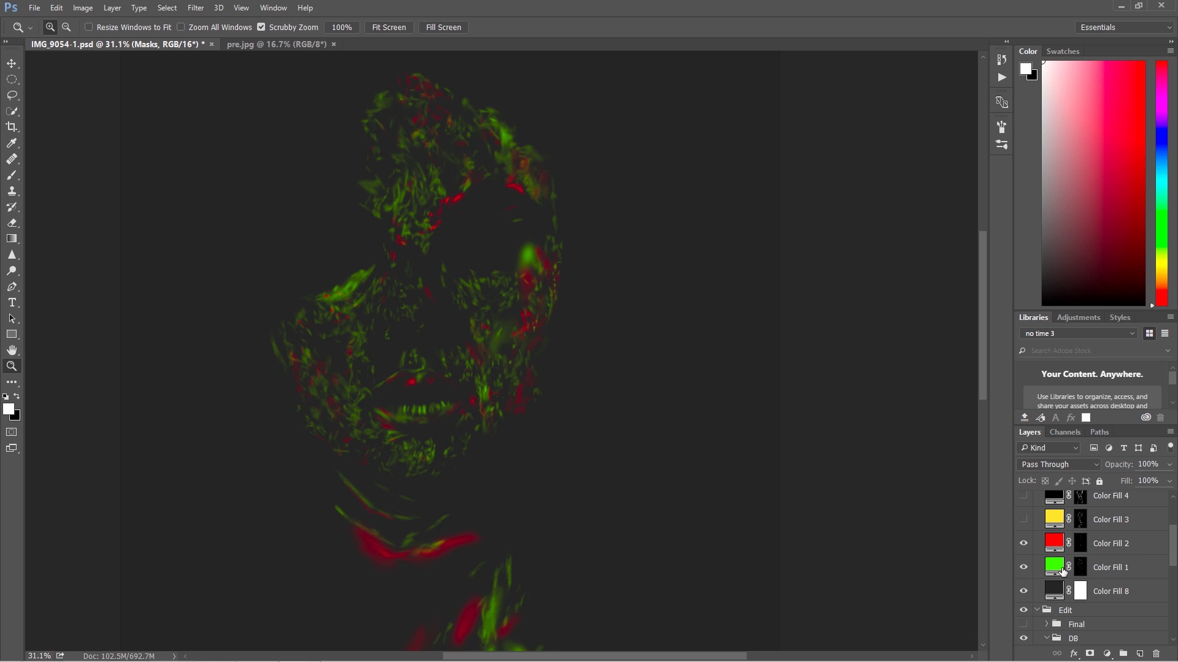
Rename the green Color Fill 1 layer as Local Dodge
left_click(1058, 569)
double_click(1116, 568)
type("L")
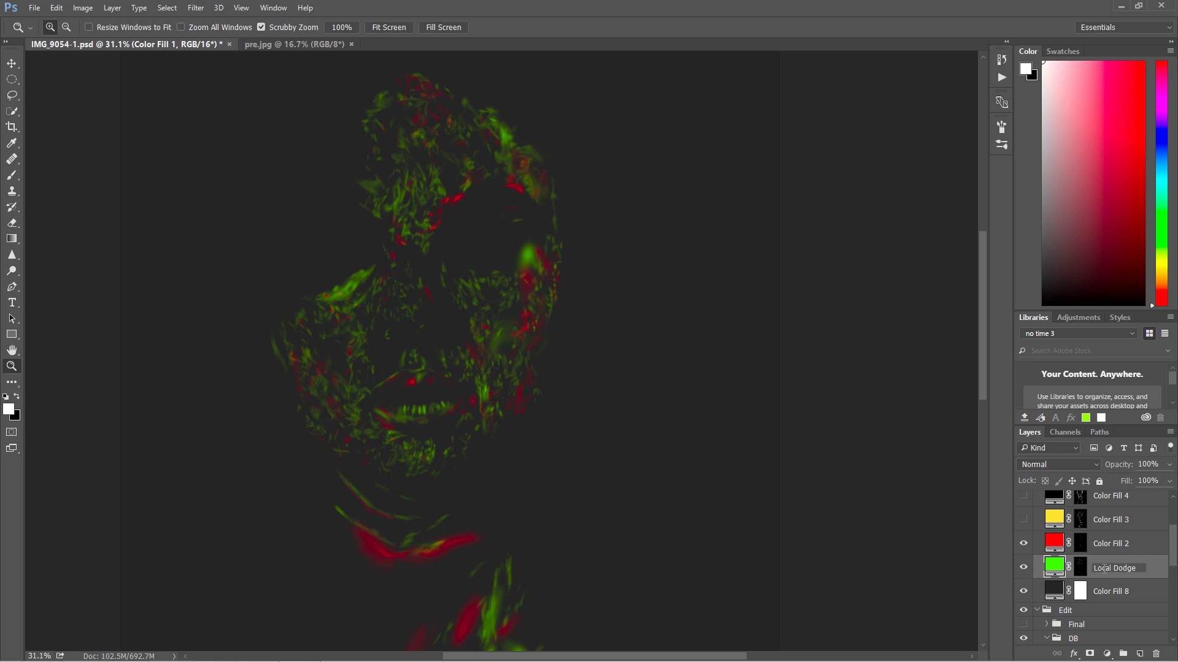
type("ocal Dodge")
key("Return")
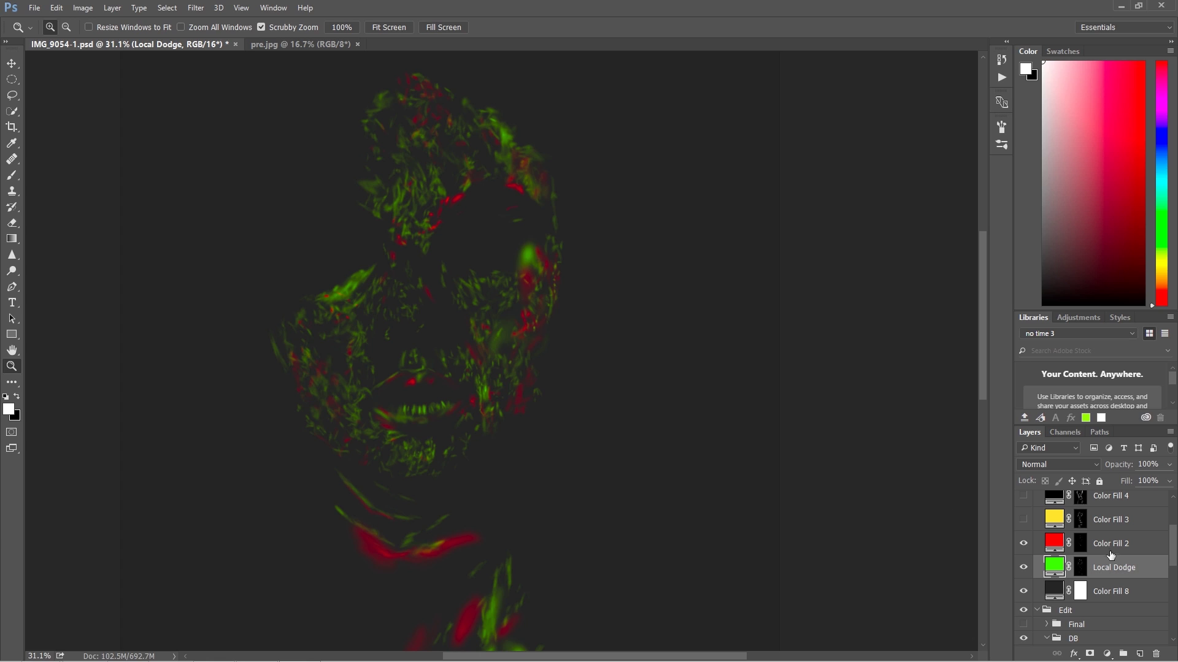
Rename the red Color Fill 2 layer as Local Burn
left_click(1106, 549)
type("Local Burn")
key("Return")
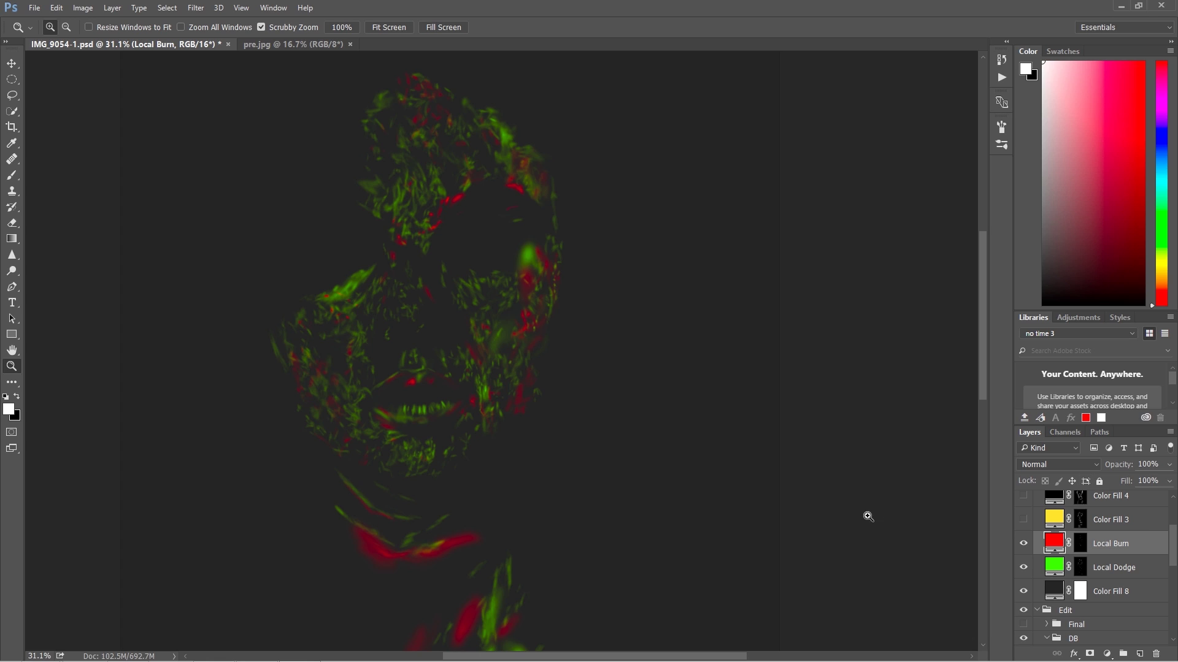
mouse_move(981, 330)
left_mouse_down()
mouse_move(977, 417)
mouse_move(974, 325)
mouse_move(971, 413)
mouse_move(967, 336)
left_mouse_up()
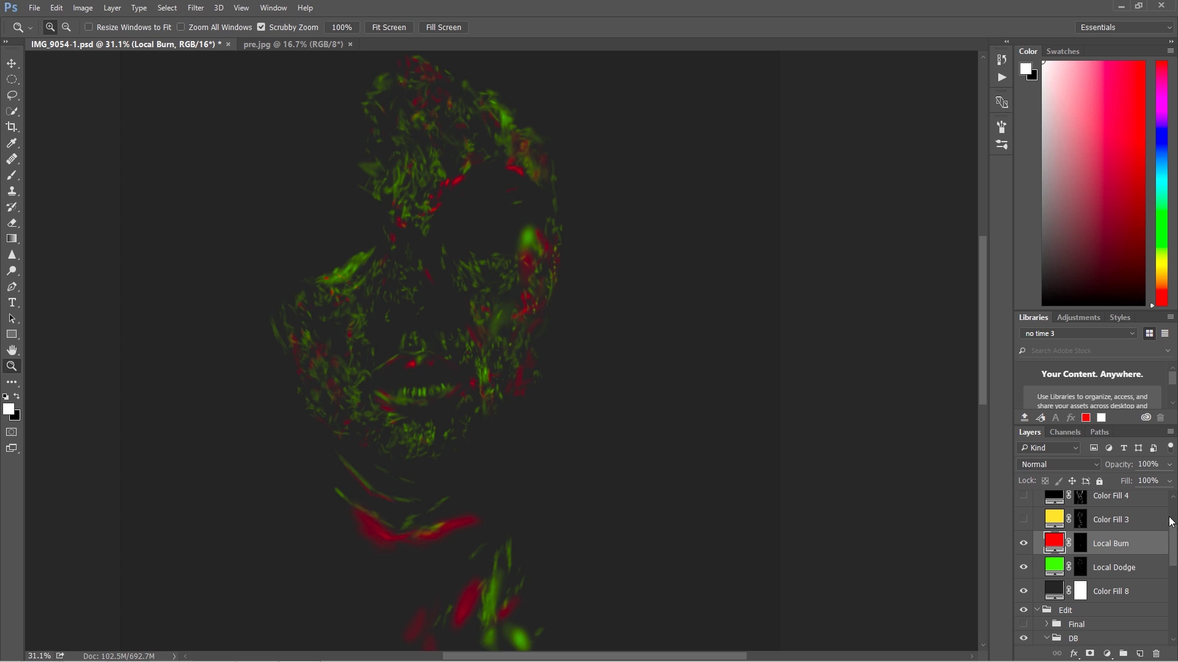
left_click_drag(1175, 533, 1167, 543)
scroll(1153, 552, "up", 3)
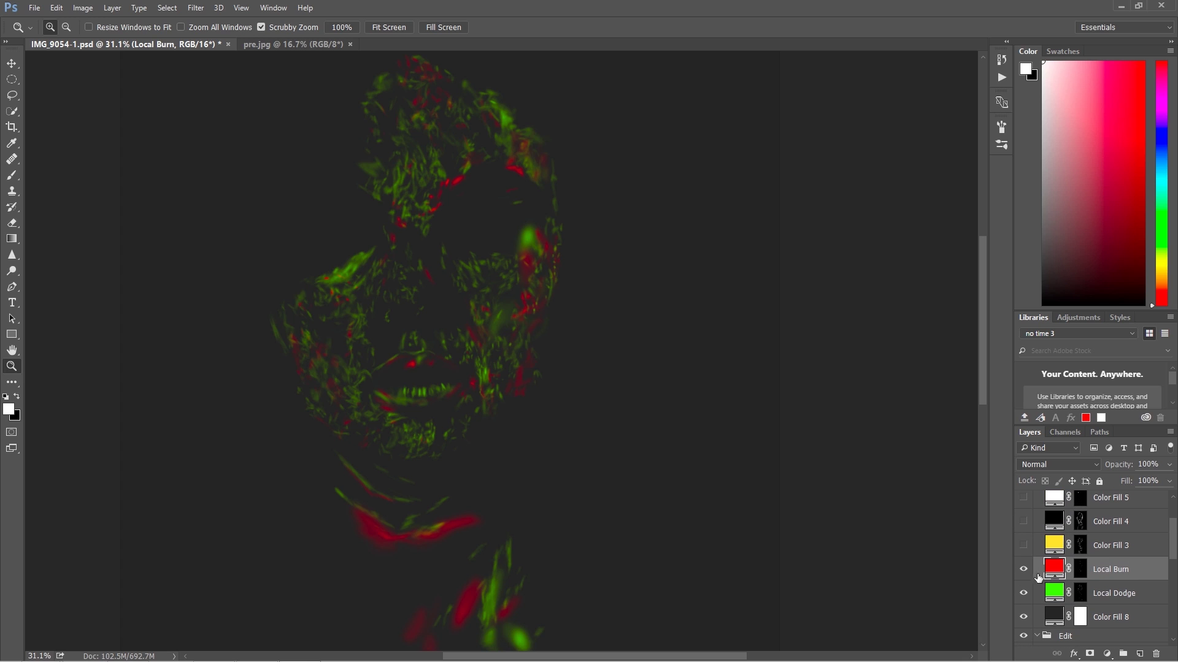
Hide the Masks group and collapse the Local DB group
scroll(1168, 543, "up", 3)
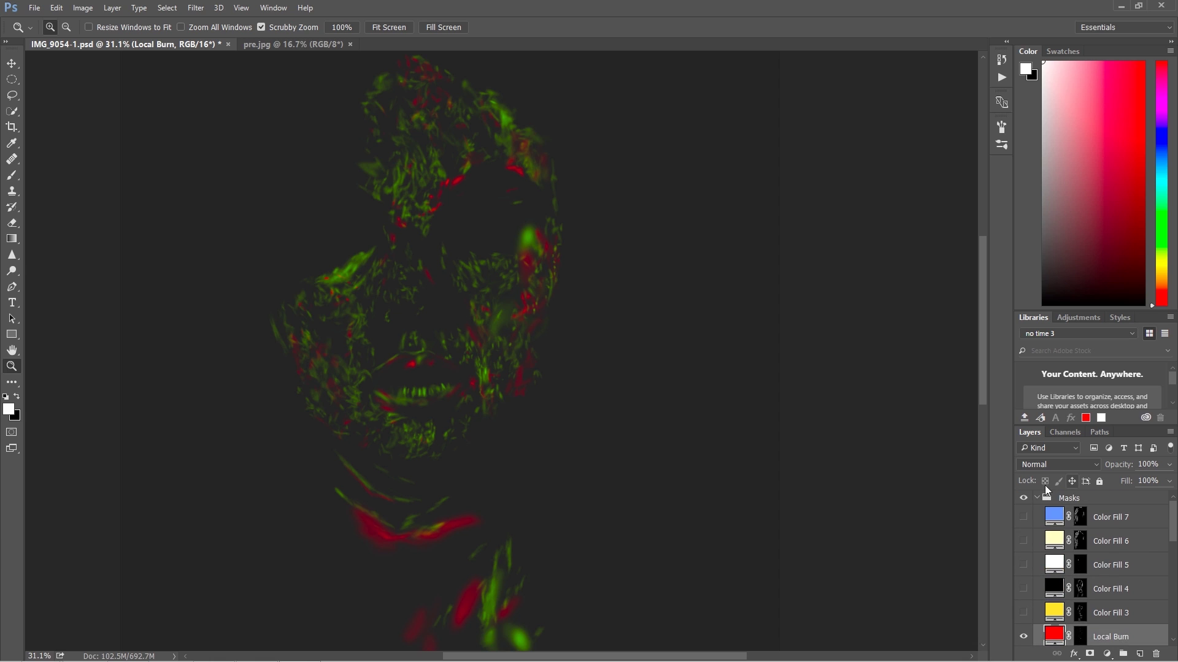
left_click(1023, 500)
left_click_drag(1173, 517, 1172, 592)
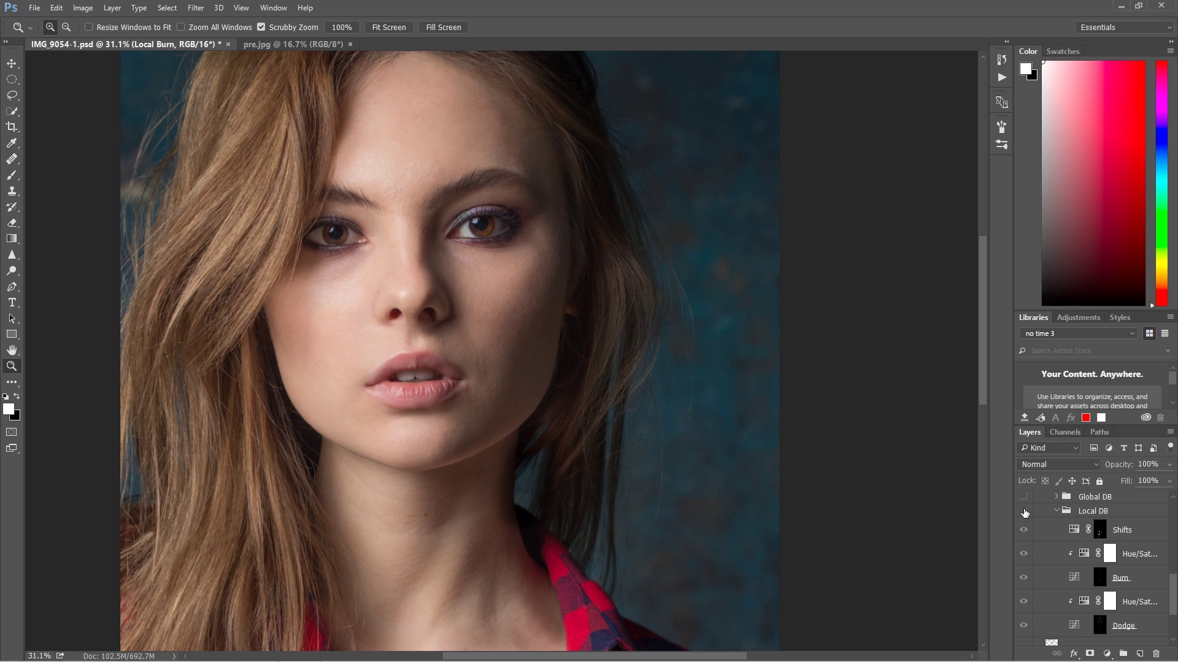
left_click(1057, 513)
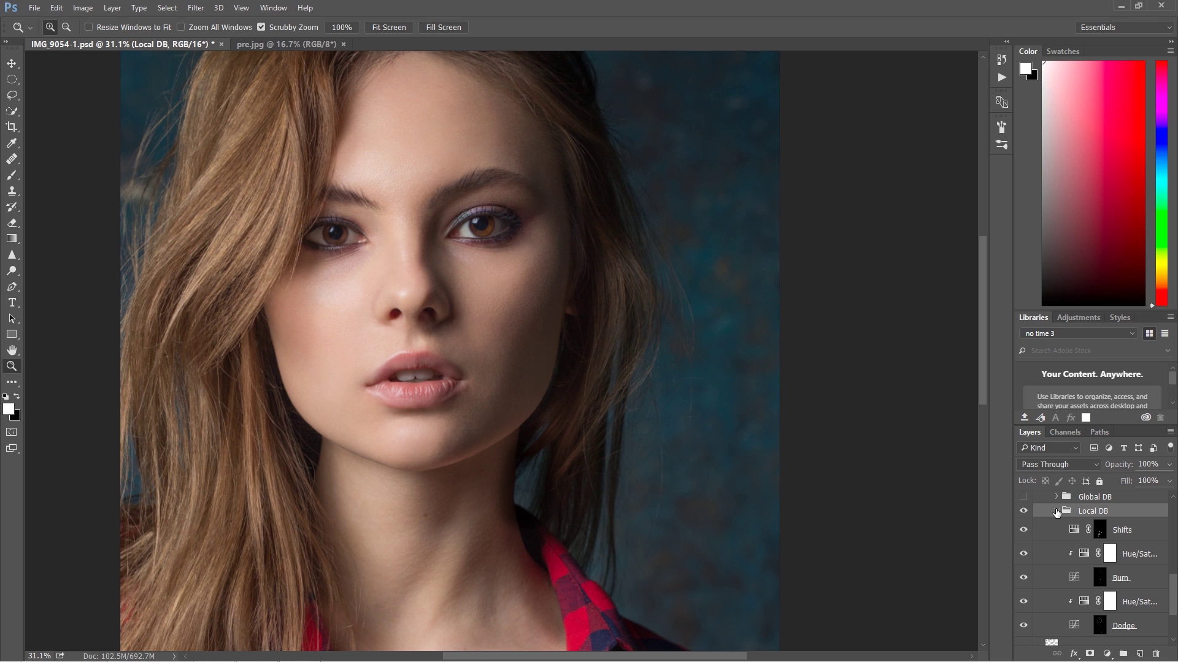
left_click(1057, 512)
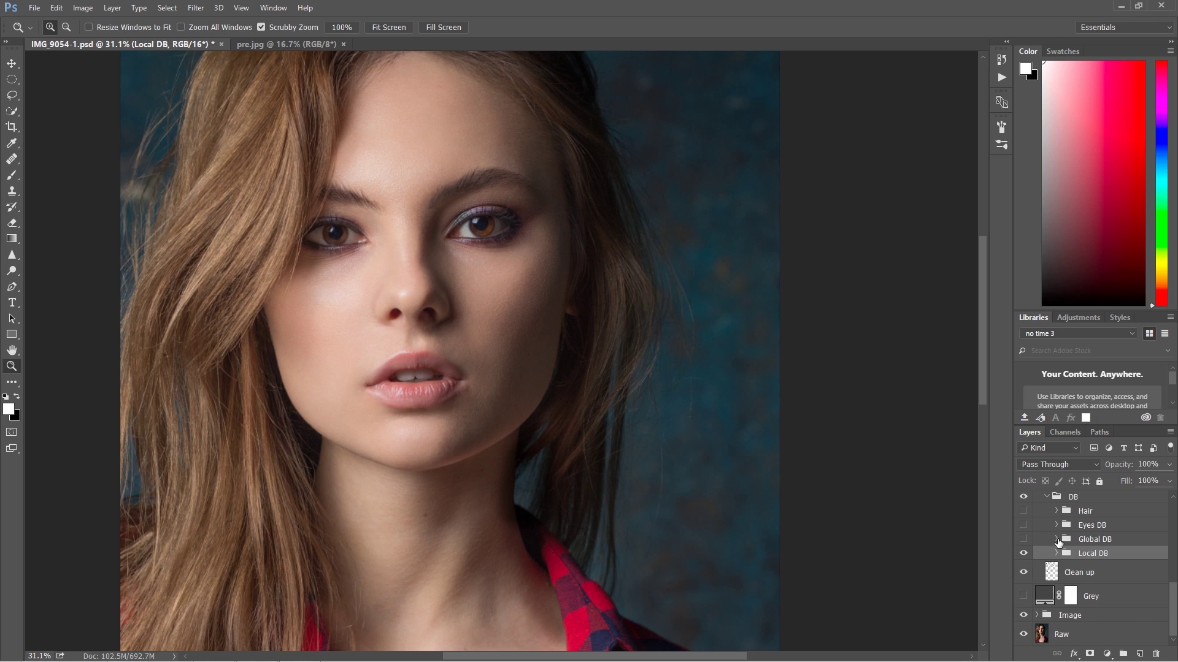
Expand and show the Global DB group, and look through its Dodge GL, Burn GL and Hue/Saturation layers
left_click(1056, 539)
left_click(1023, 539)
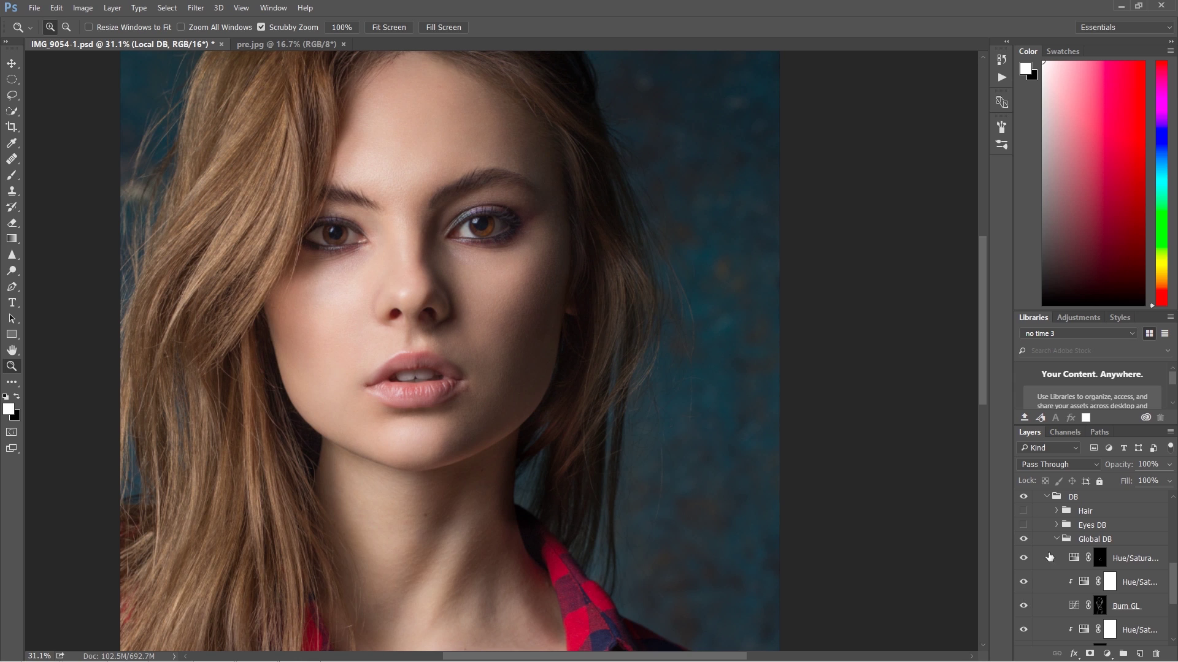
left_click_drag(1172, 573, 1172, 579)
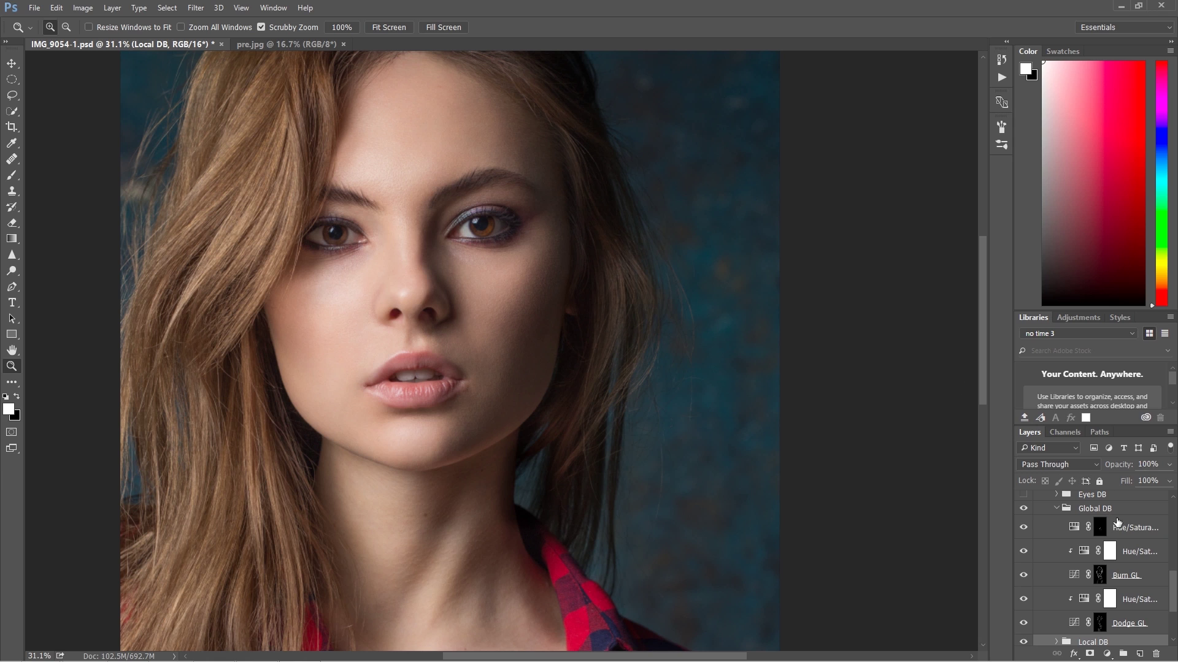
scroll(1176, 590, "down", 2)
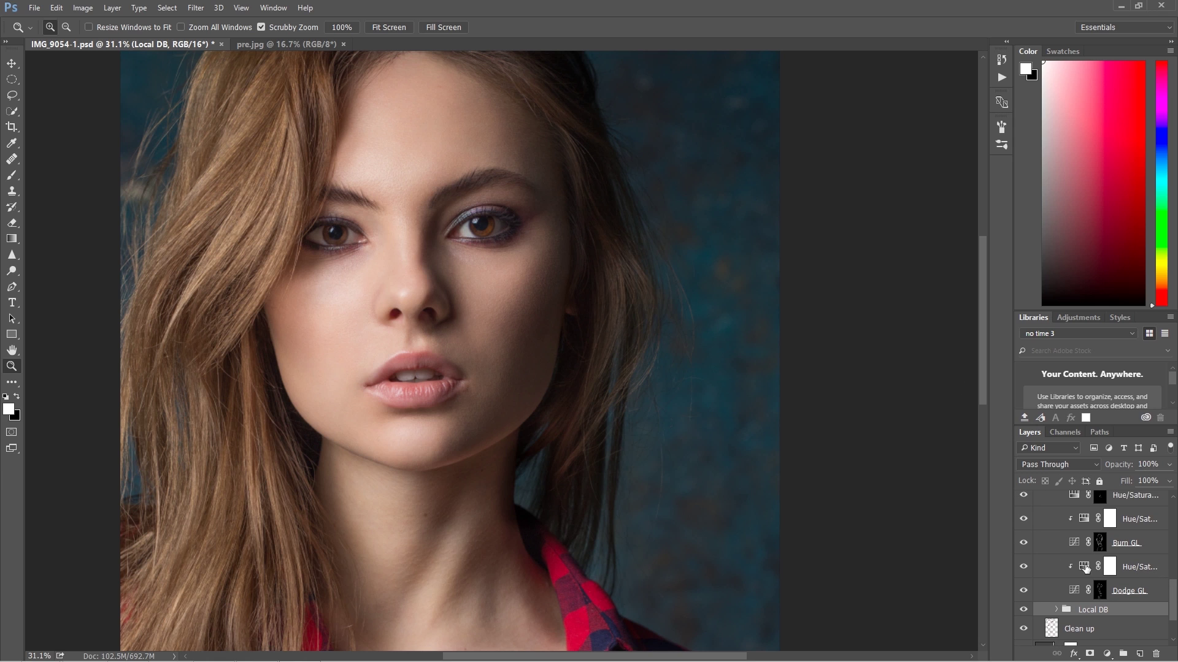
scroll(1174, 592, "down", 2)
scroll(1165, 607, "down", 1)
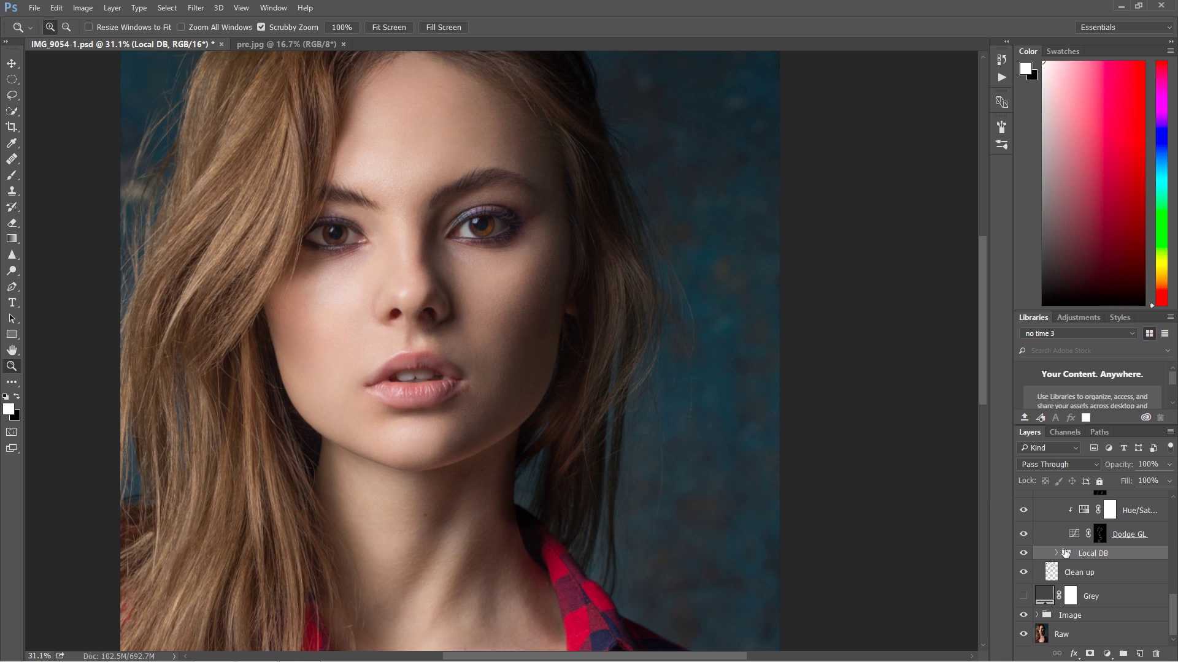
left_click_drag(1174, 606, 1156, 577)
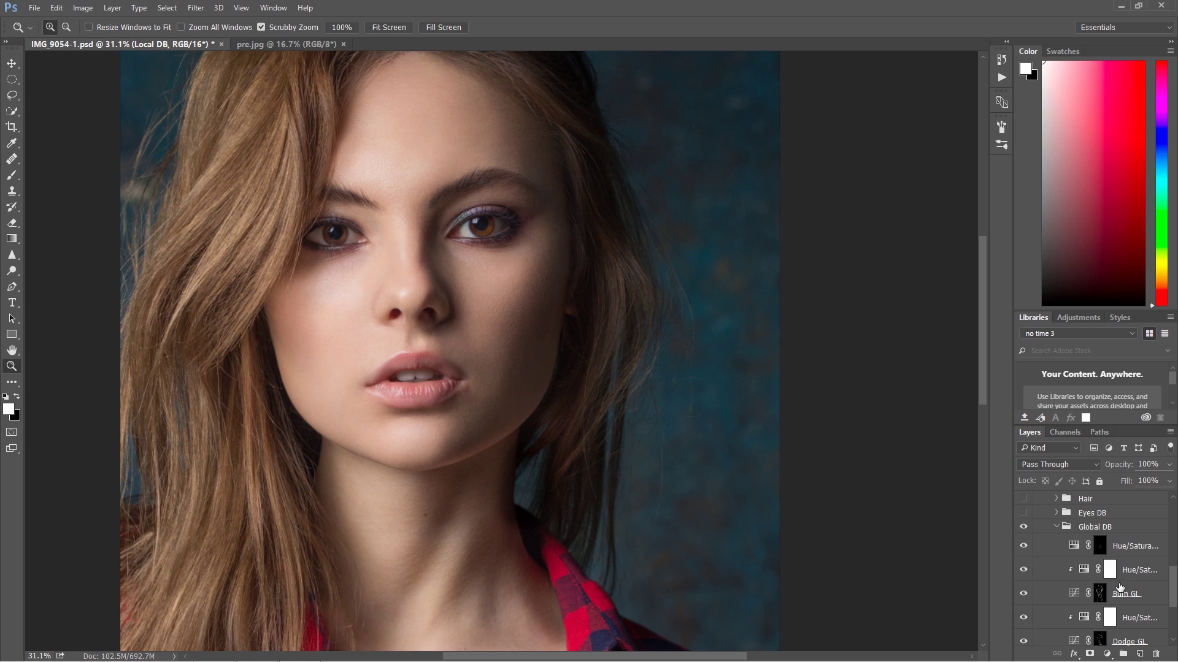
scroll(1132, 565, "down", 2)
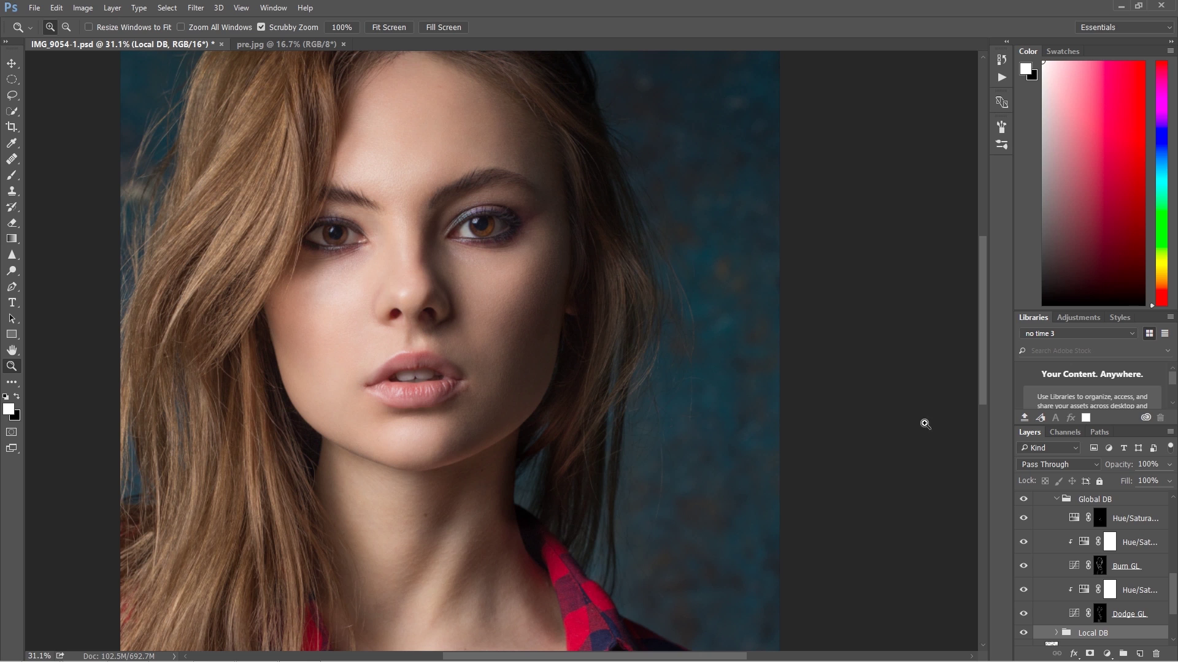
Compare the whole portrait with and without the Global DB group
left_click(1023, 500)
left_click(1023, 501)
left_click(755, 442)
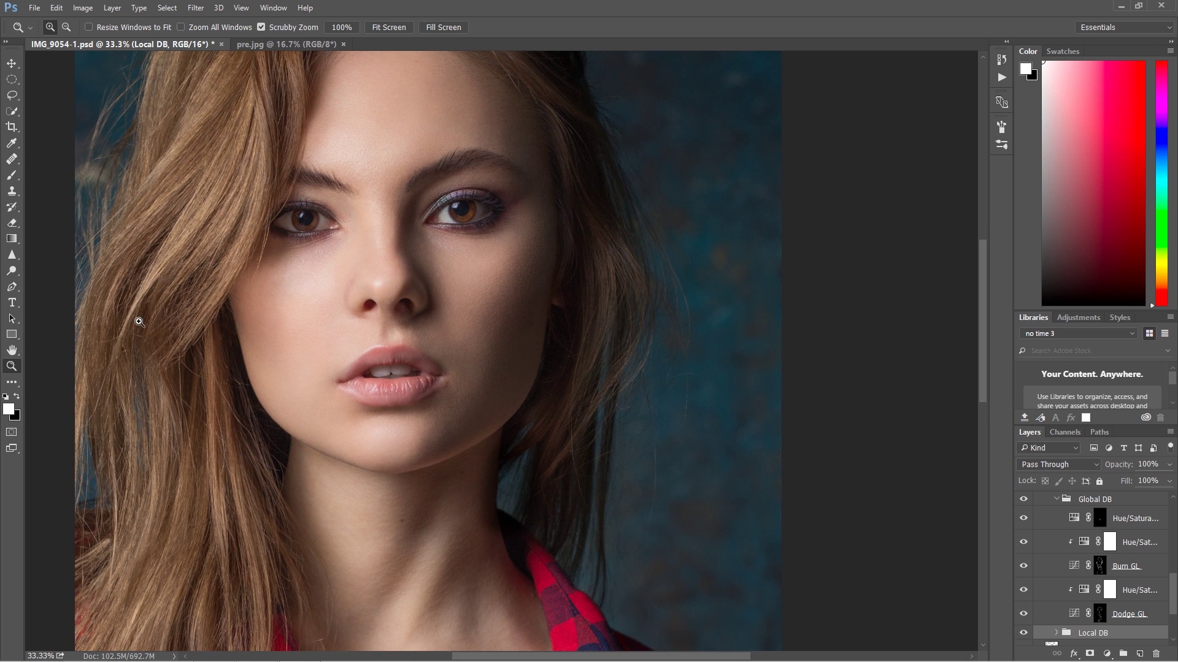
key("ctrl+z")
key("ctrl+minus")
key("ctrl+minus")
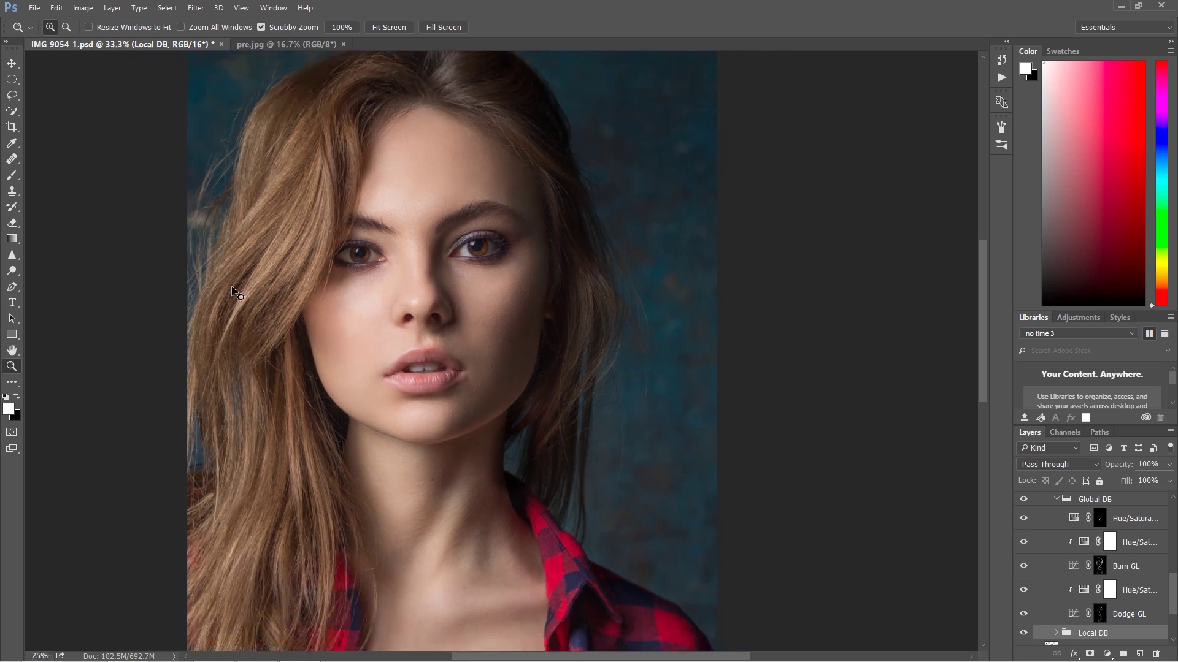
left_click(1023, 501)
left_click(1024, 501)
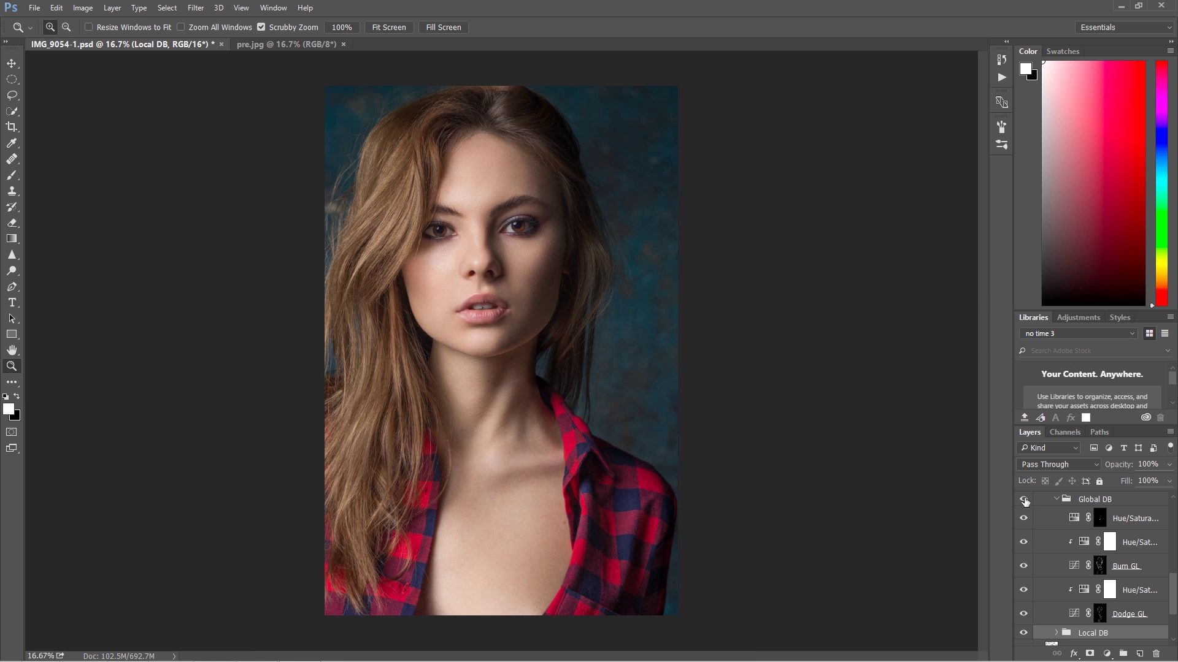
left_click(1024, 500)
left_click(1024, 501)
Examine the Dodge GL layer's mask on its own, including the fine strokes beside the mouth, and return to the image
left_click(1098, 614)
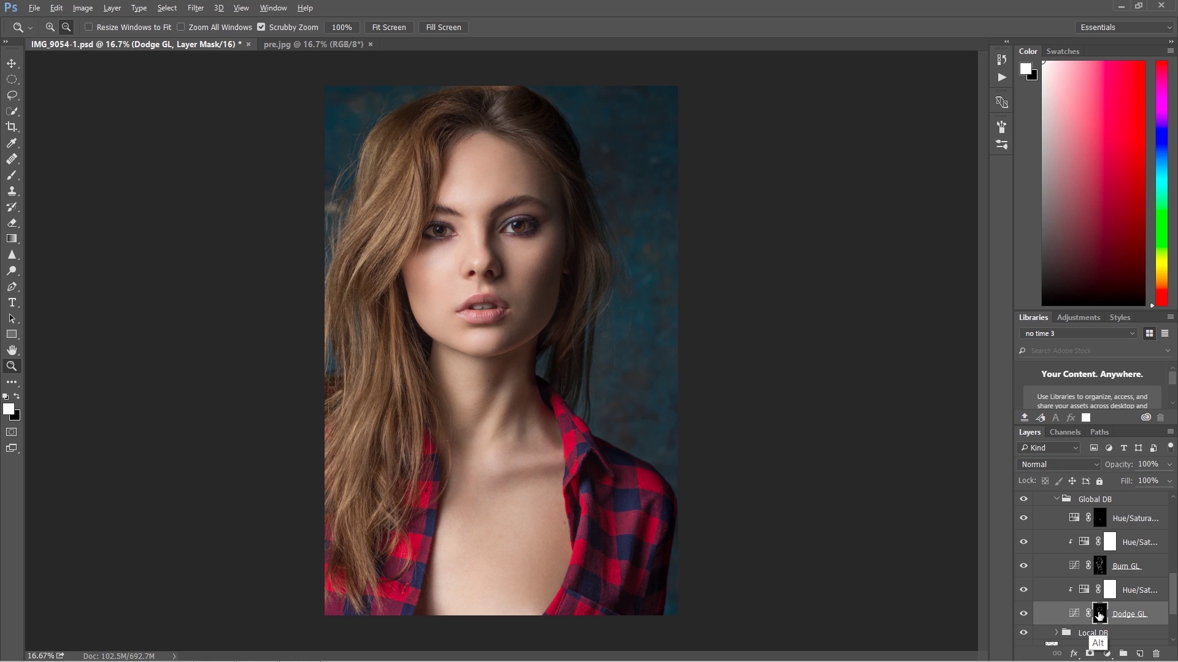
left_click(1098, 615, "alt")
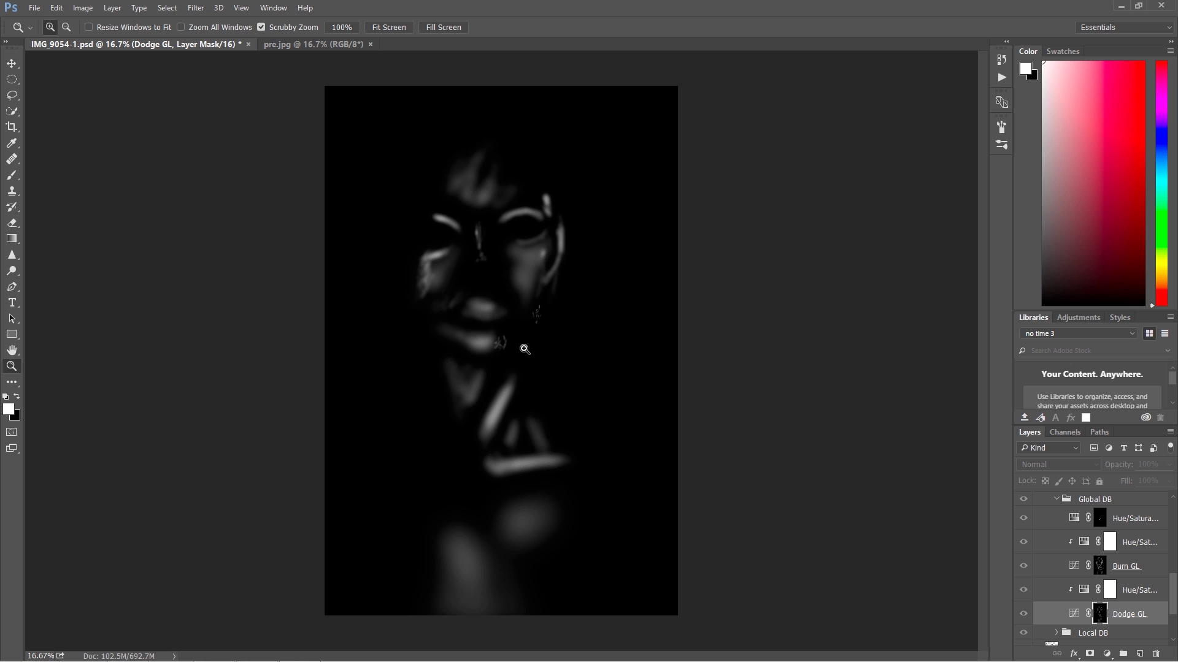
left_click_drag(521, 335, 589, 350)
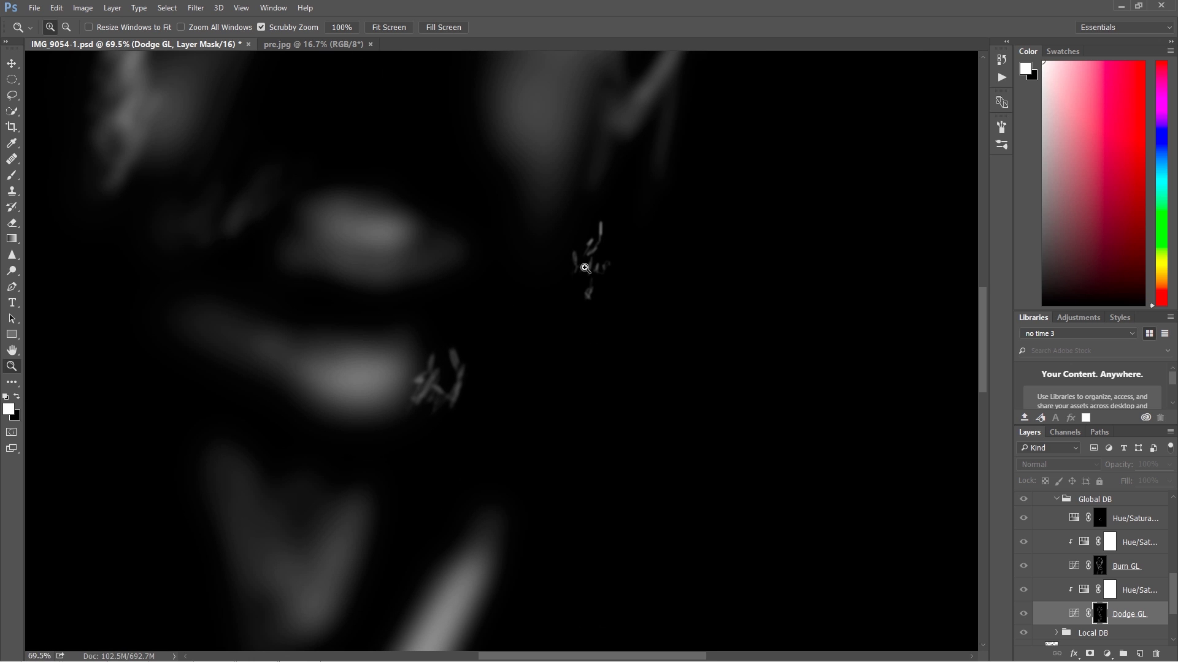
left_click_drag(544, 354, 468, 342)
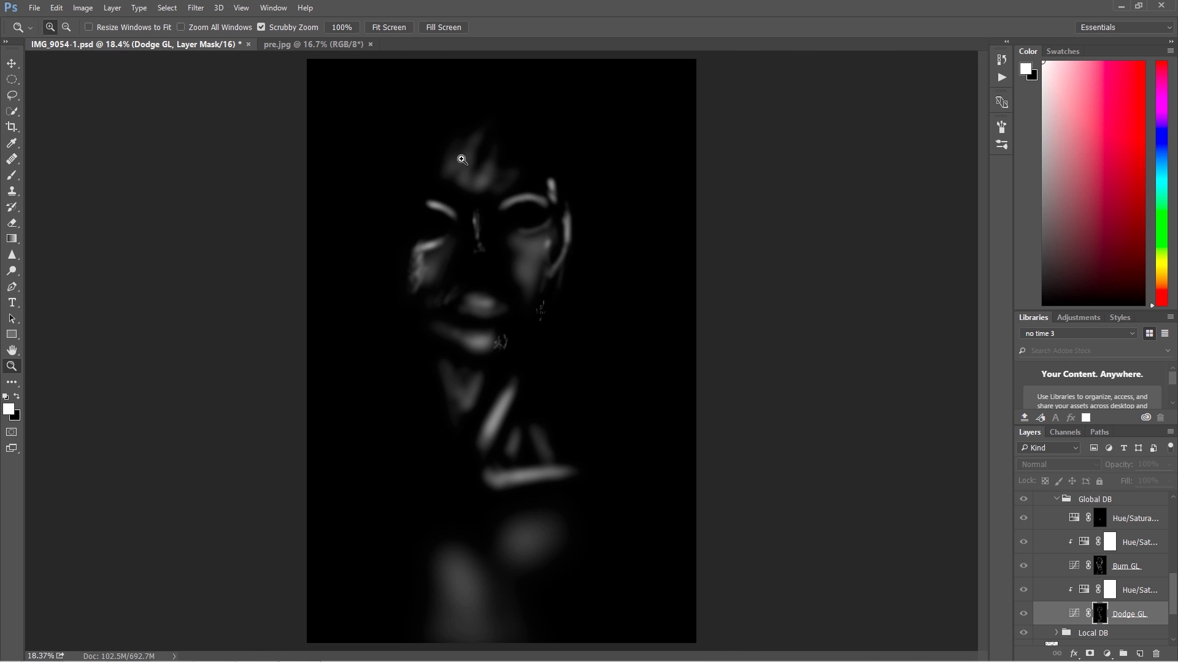
left_click(1098, 615, "alt")
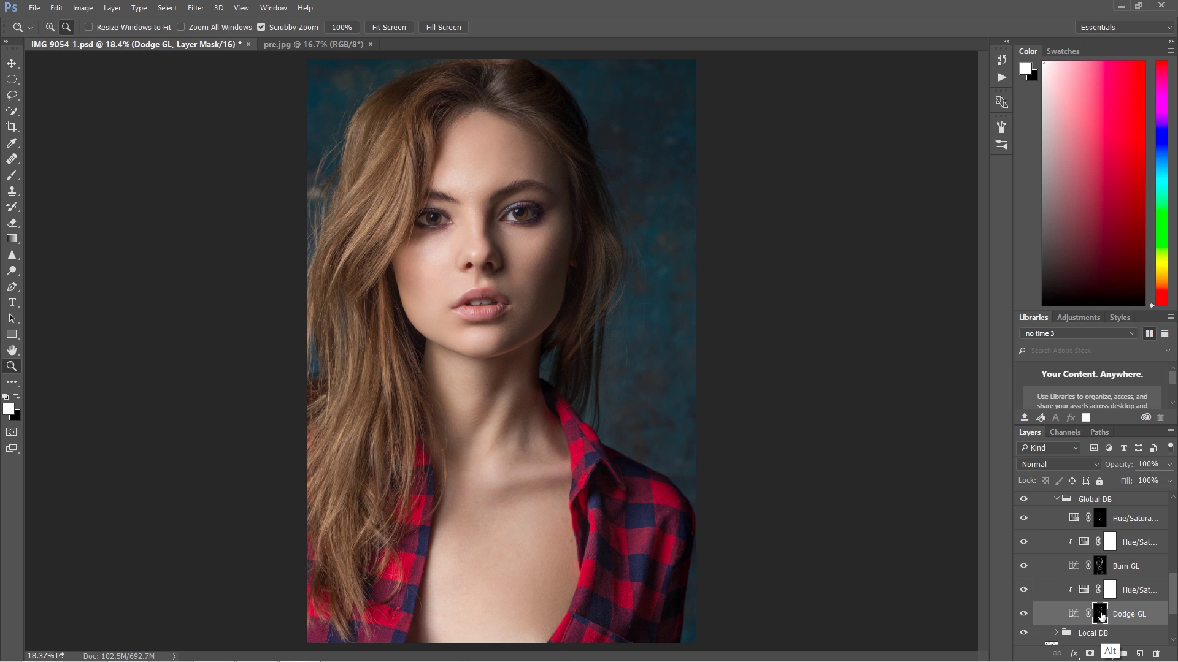
left_click(1101, 616, "alt")
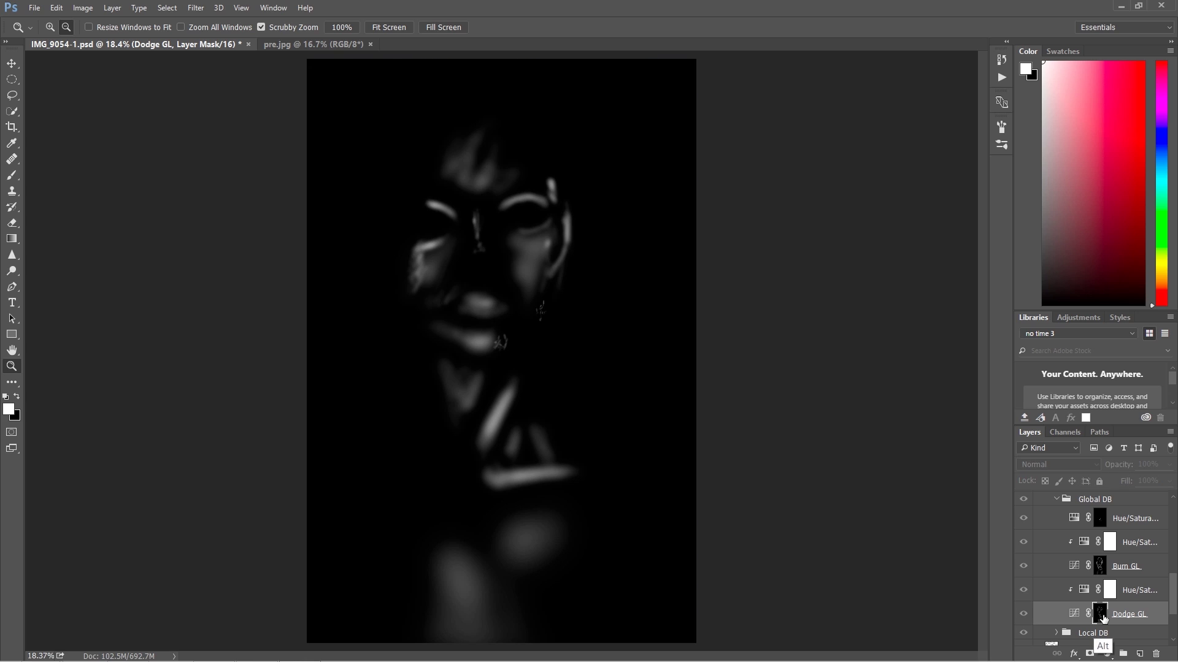
key("alt")
left_click(1099, 615, "alt")
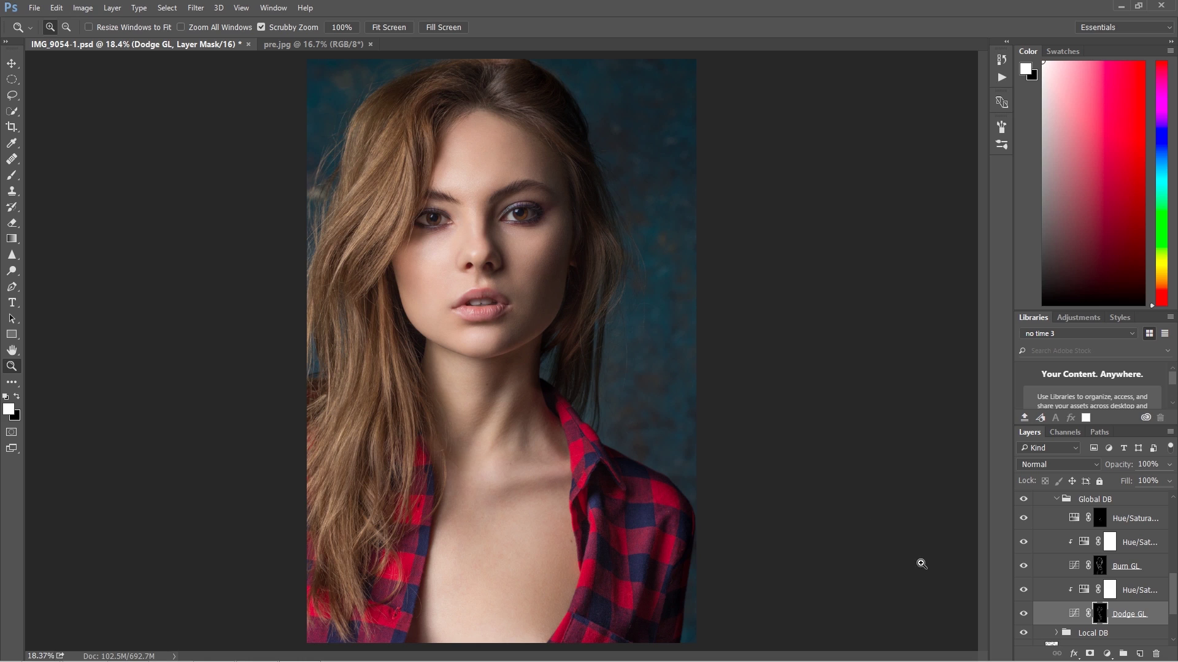
Examine the Burn GL layer's mask on its own, and compare the portrait with and without that layer
left_click(1099, 567)
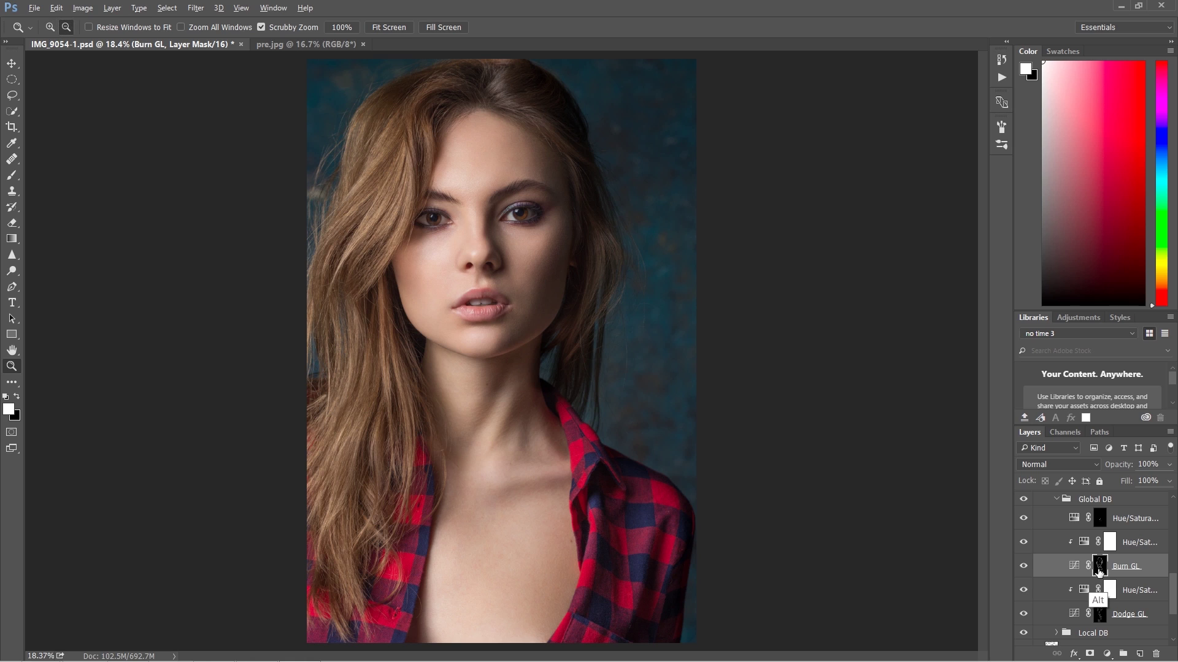
left_click(1098, 566, "alt")
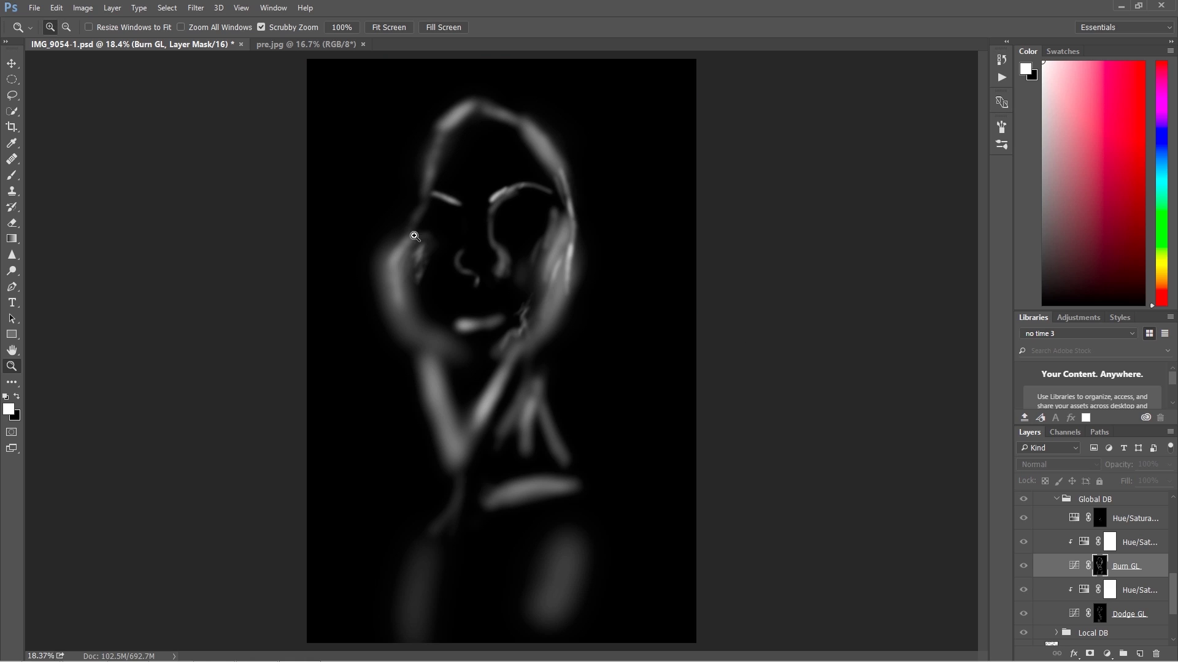
left_click(1100, 568, "alt")
left_click(1022, 565)
left_click(1025, 566)
left_click(1030, 566)
left_click(1025, 565)
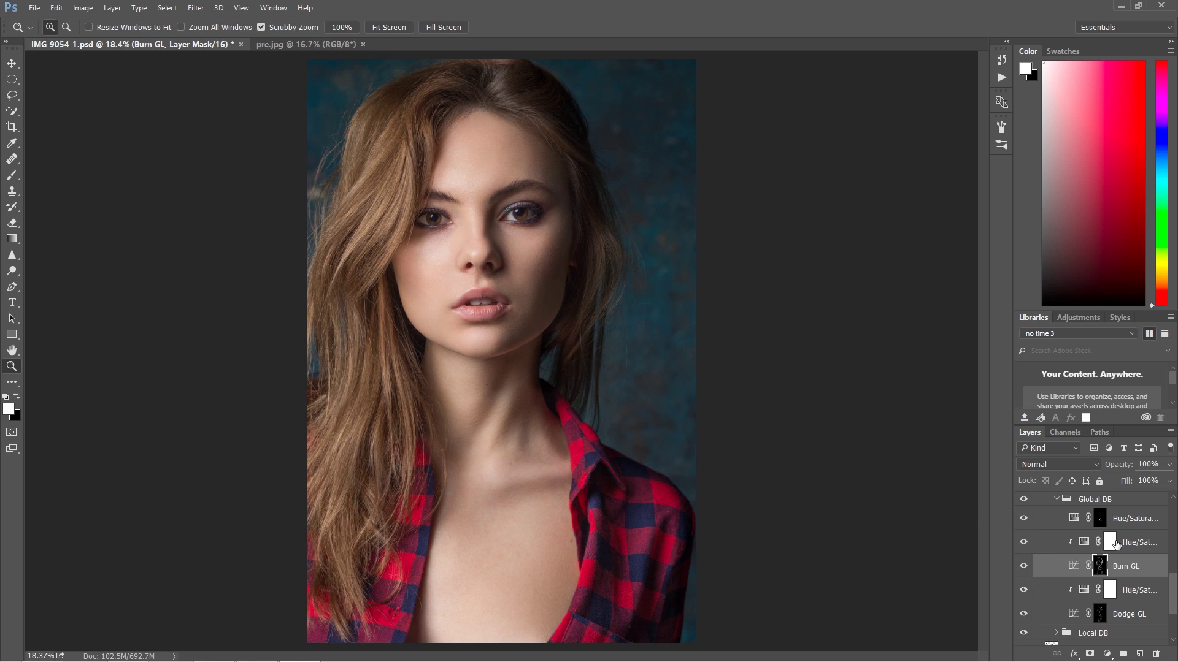
Show the Masks group with its yellow Color Fill 3 layer, and rename that layer as Global Dodge
left_click_drag(1174, 595, 1147, 543)
left_click(1024, 571)
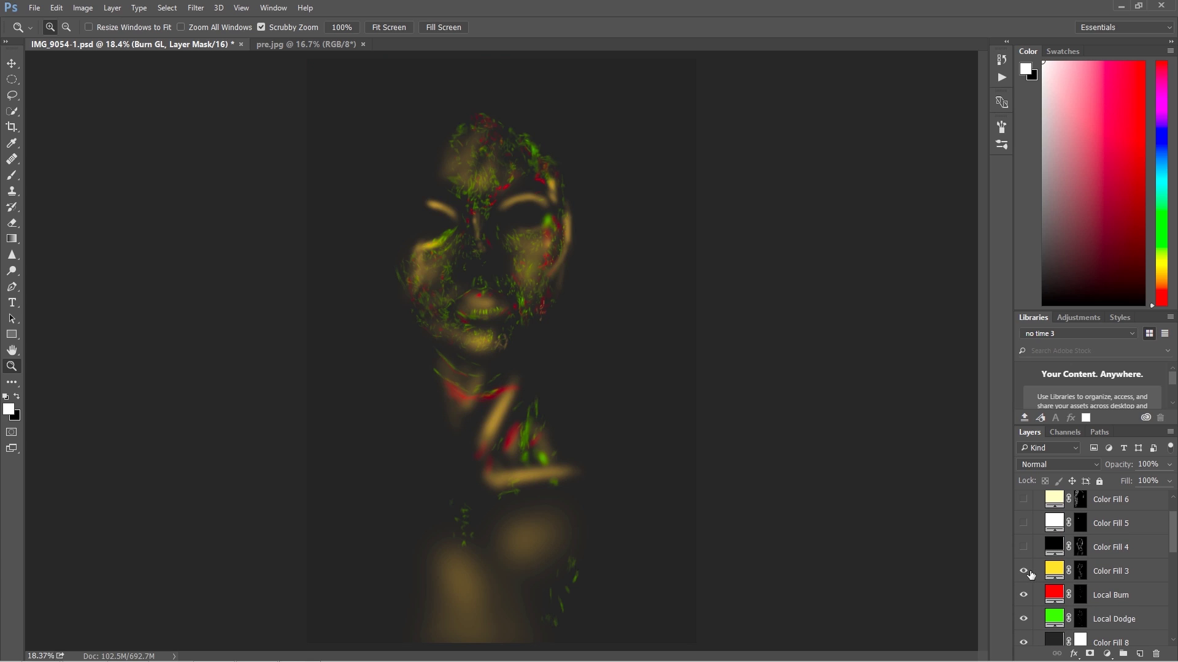
left_click(1109, 574)
double_click(1118, 574)
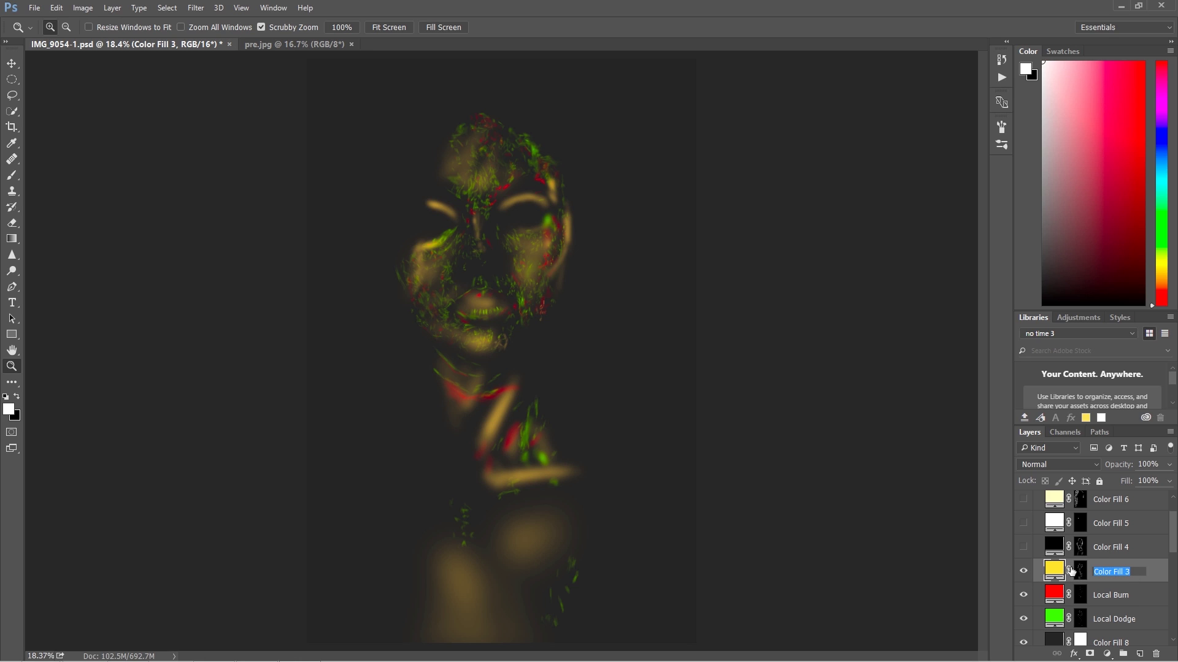
type("Global Dodge")
key("Return")
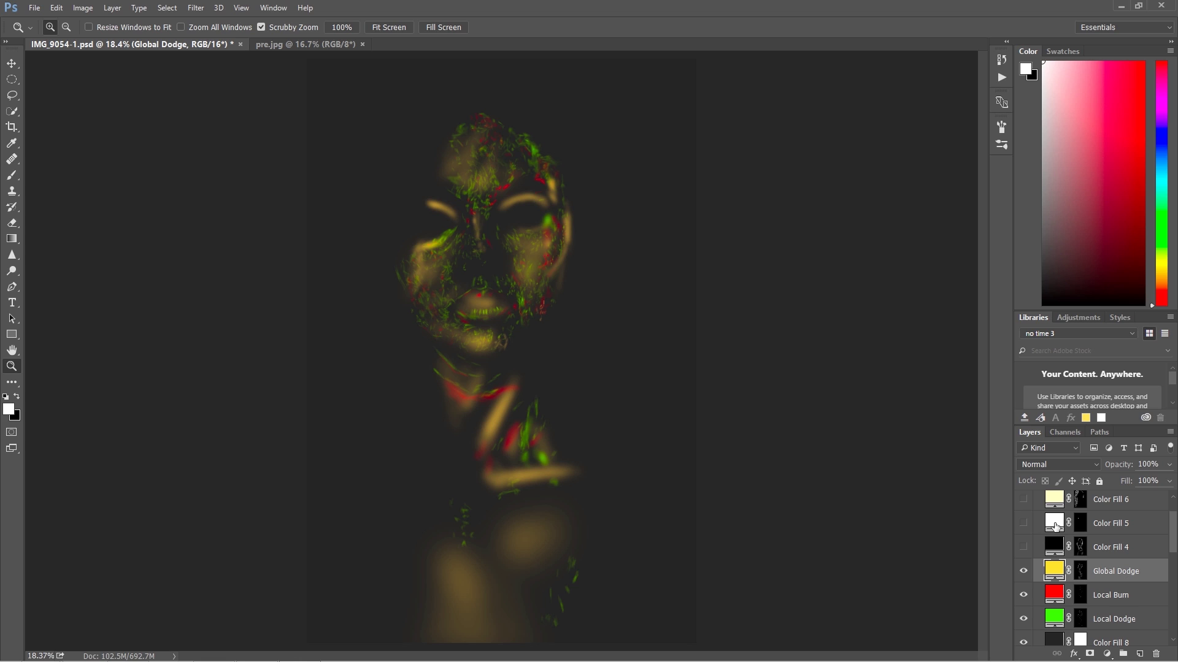
Show the black Color Fill 4 layer in the Masks group and rename it as Global Burn
left_click(1025, 547)
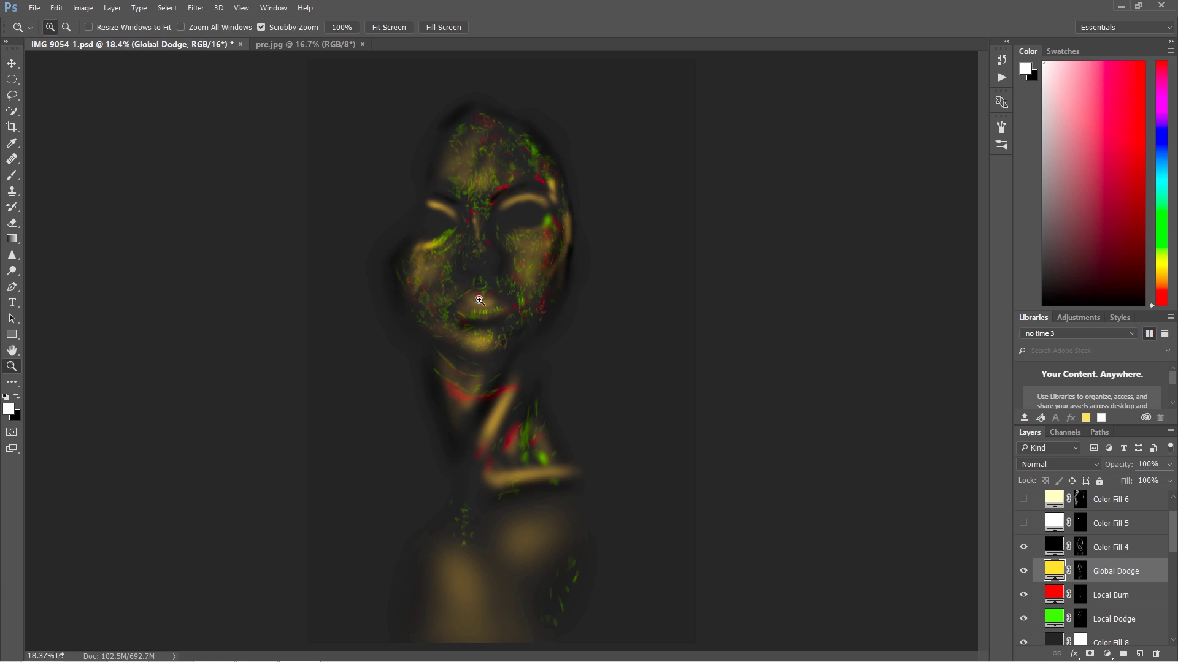
left_click_drag(432, 275, 450, 136)
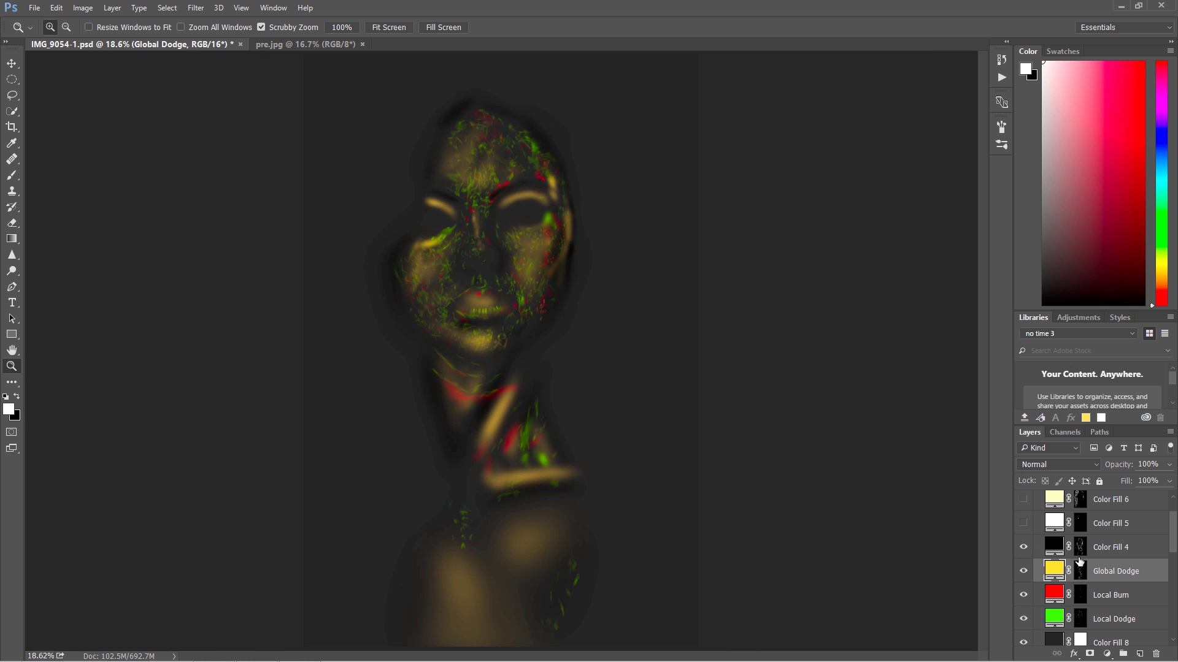
double_click(1101, 547)
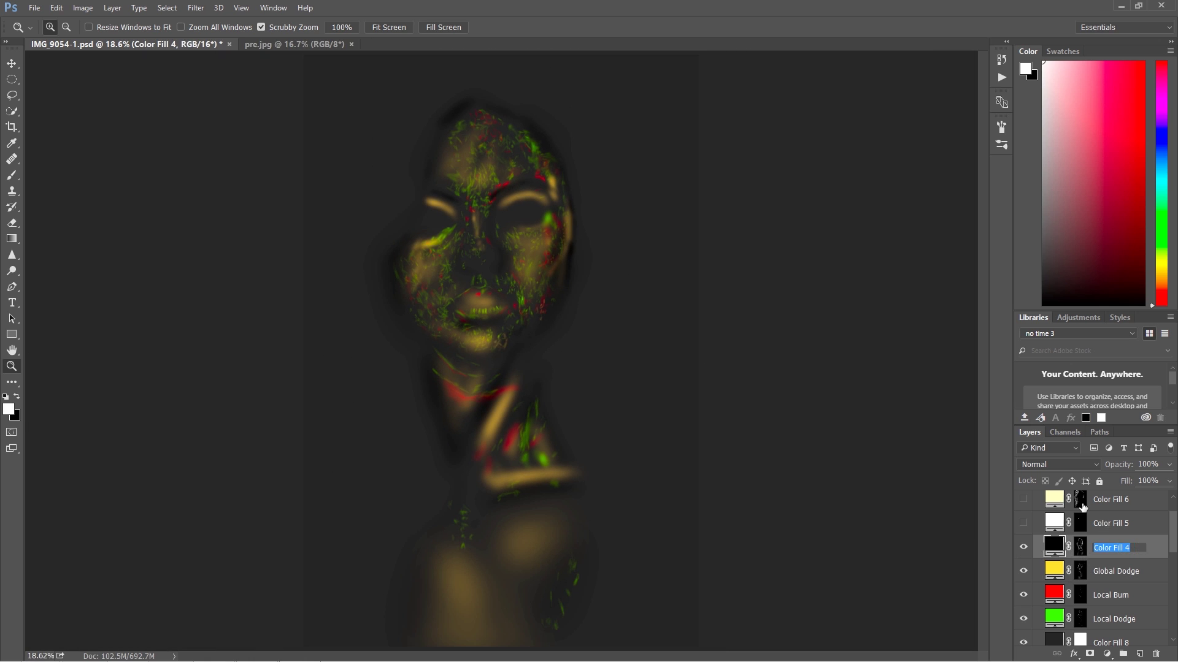
type("Global Burn")
key("Return")
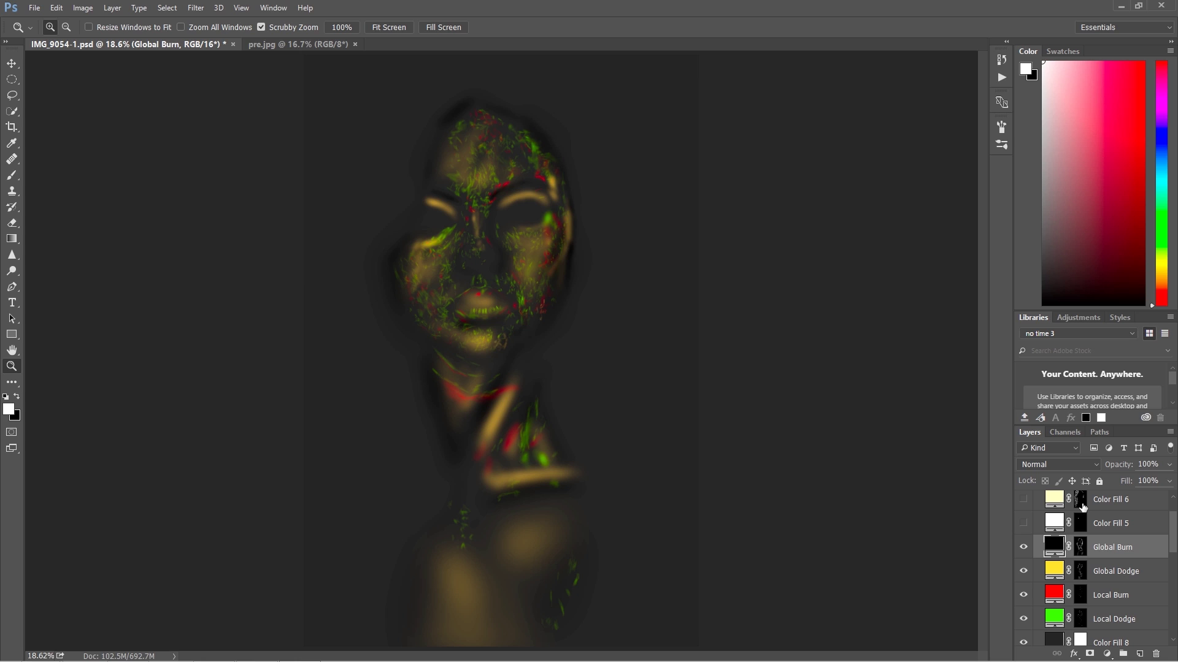
Compare the mask overlay with and without the Global Burn layer, and try blue and dark red shades for its fill color
left_click(1023, 549)
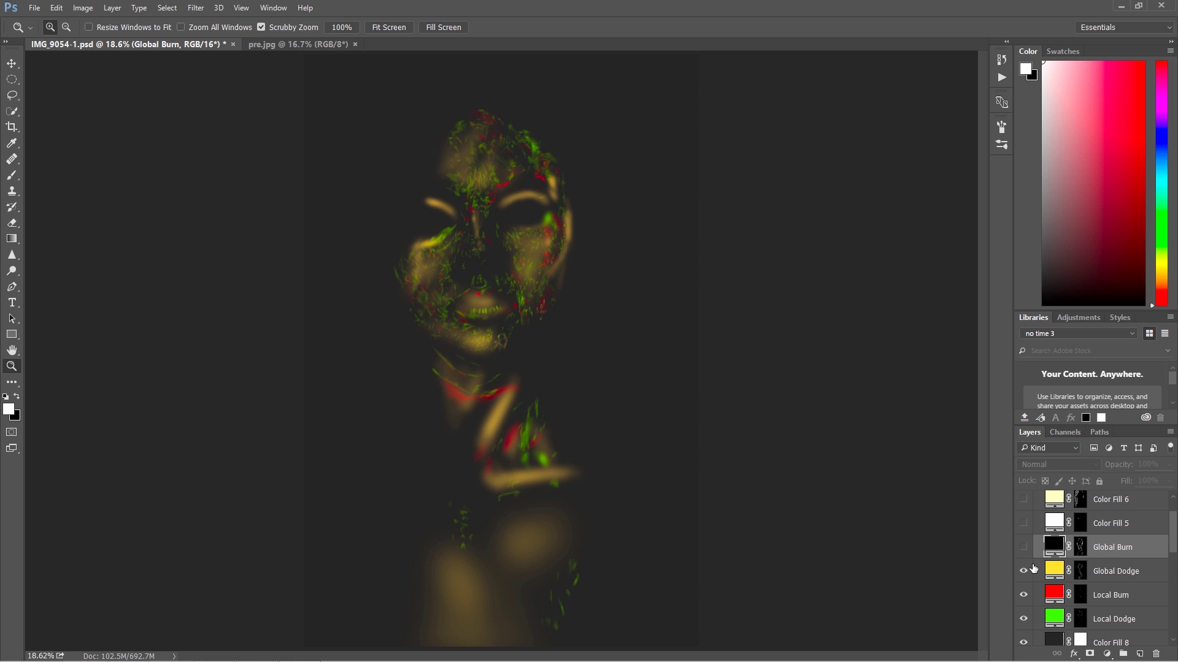
left_click(1023, 547)
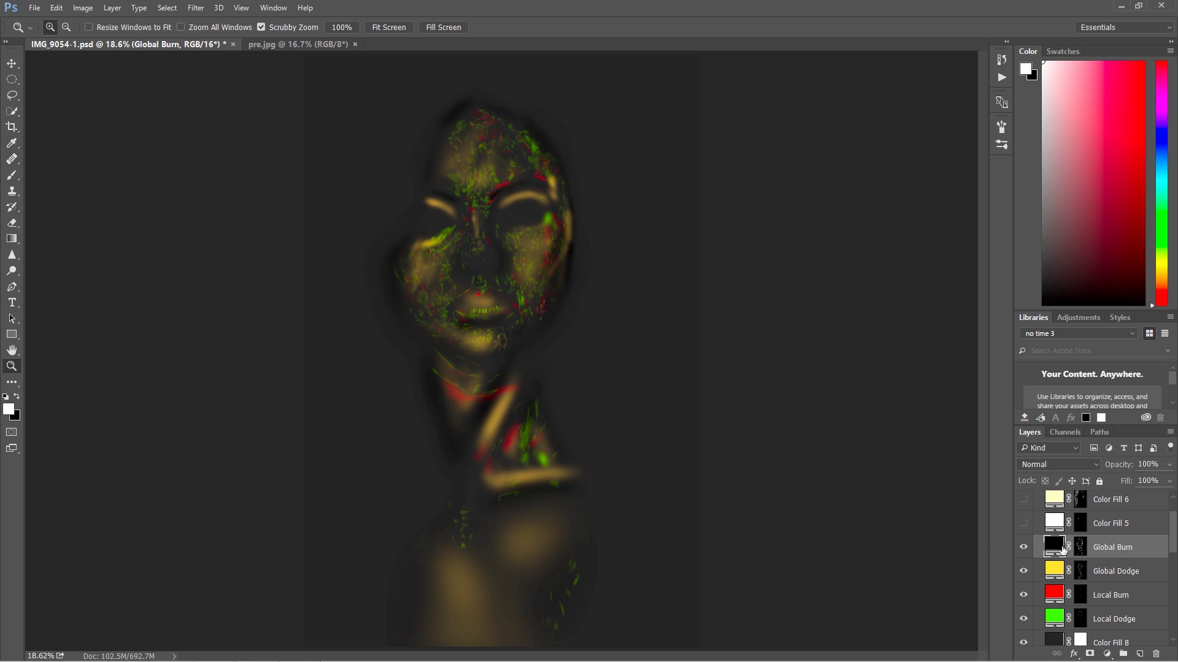
double_click(1063, 547)
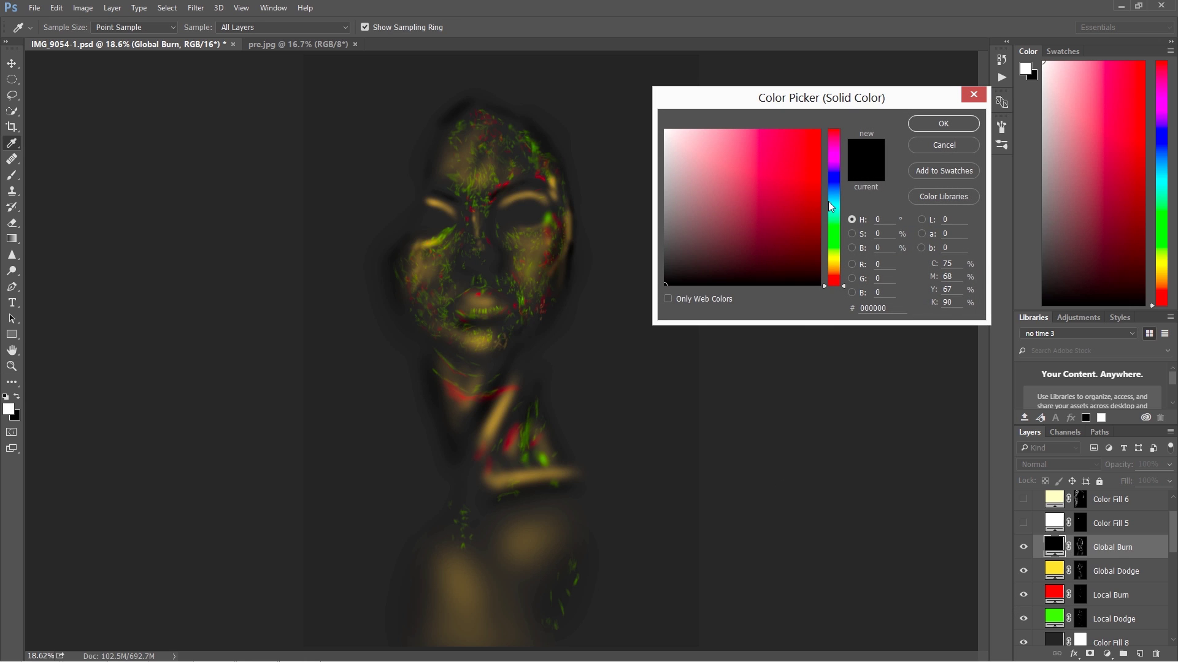
left_click(836, 191)
left_click(818, 217)
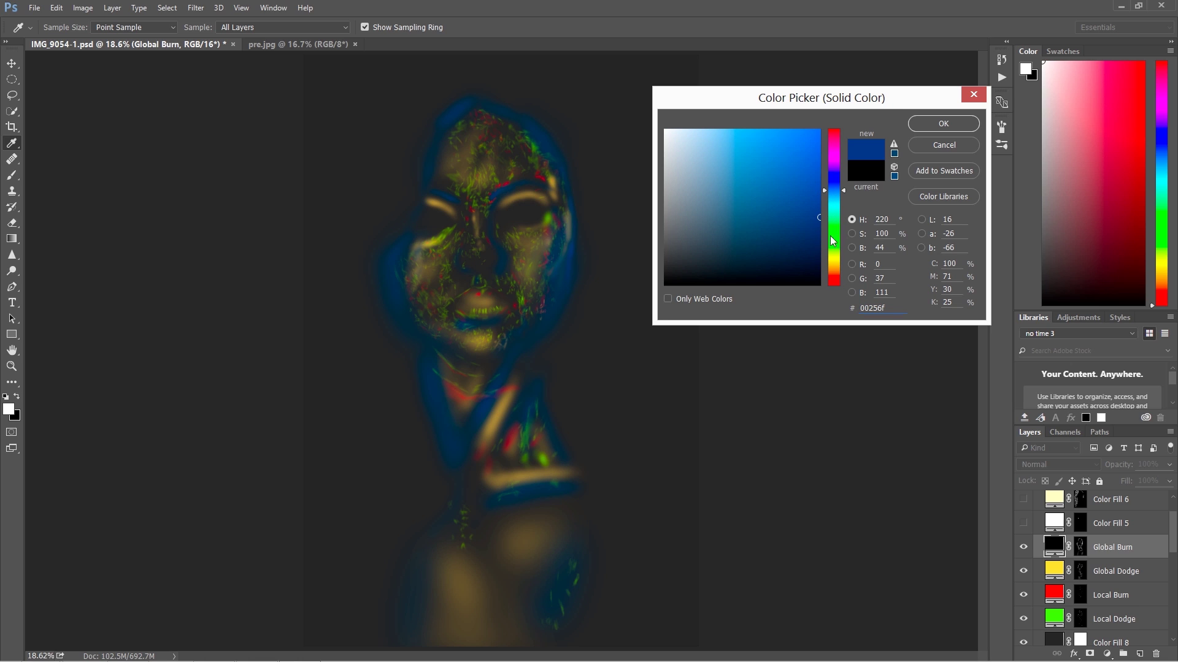
left_click(821, 262)
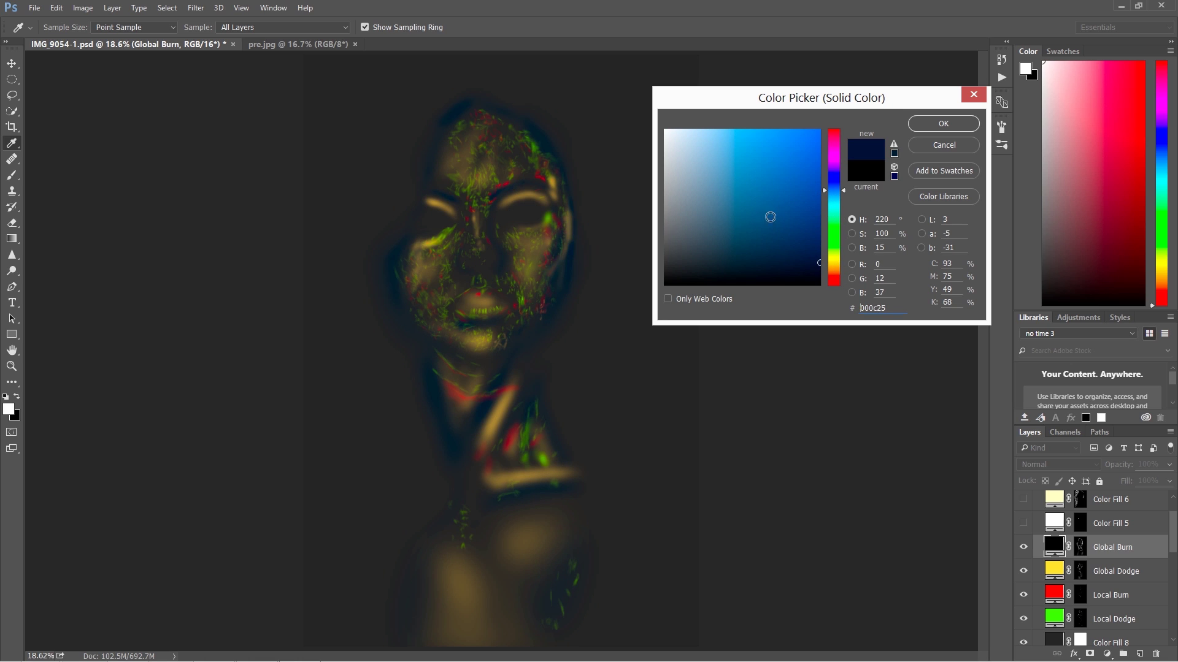
left_click(817, 162)
left_click_drag(786, 190, 826, 100)
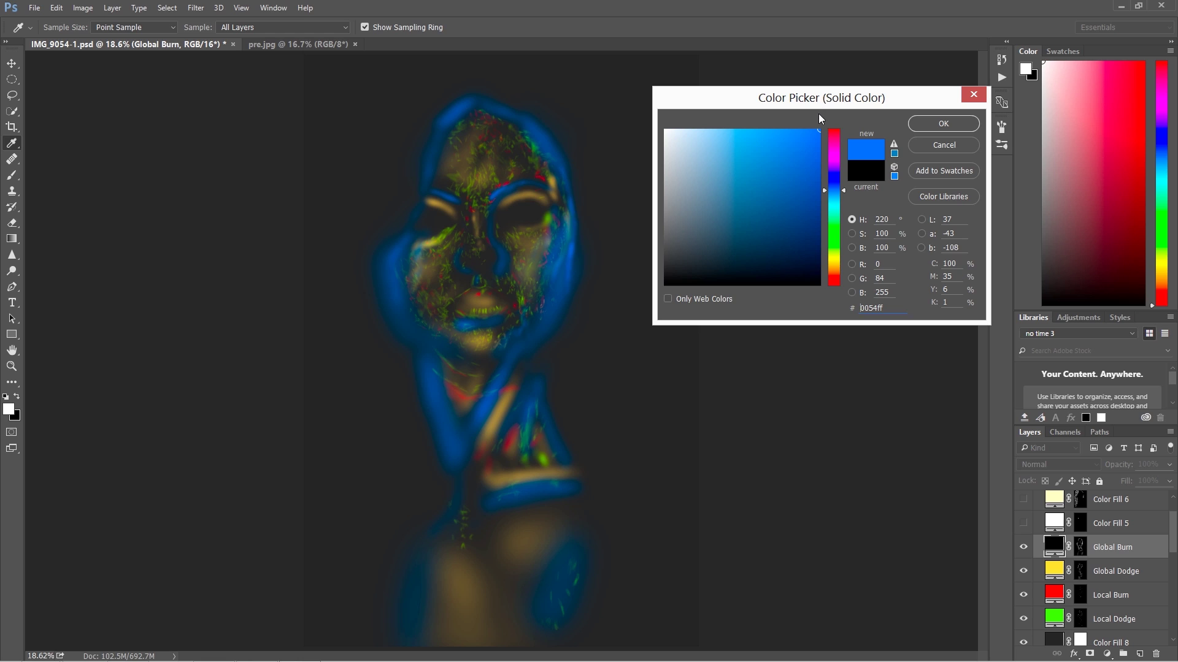
left_click_drag(803, 201, 820, 208)
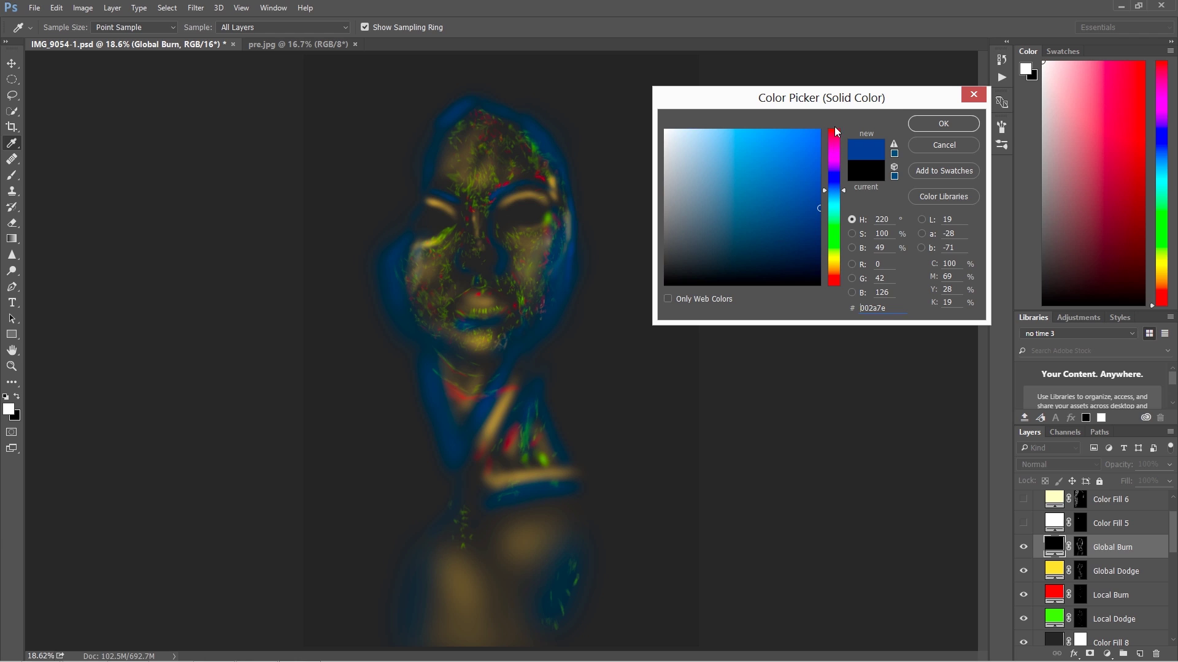
left_click_drag(833, 158, 835, 131)
left_click_drag(805, 231, 844, 253)
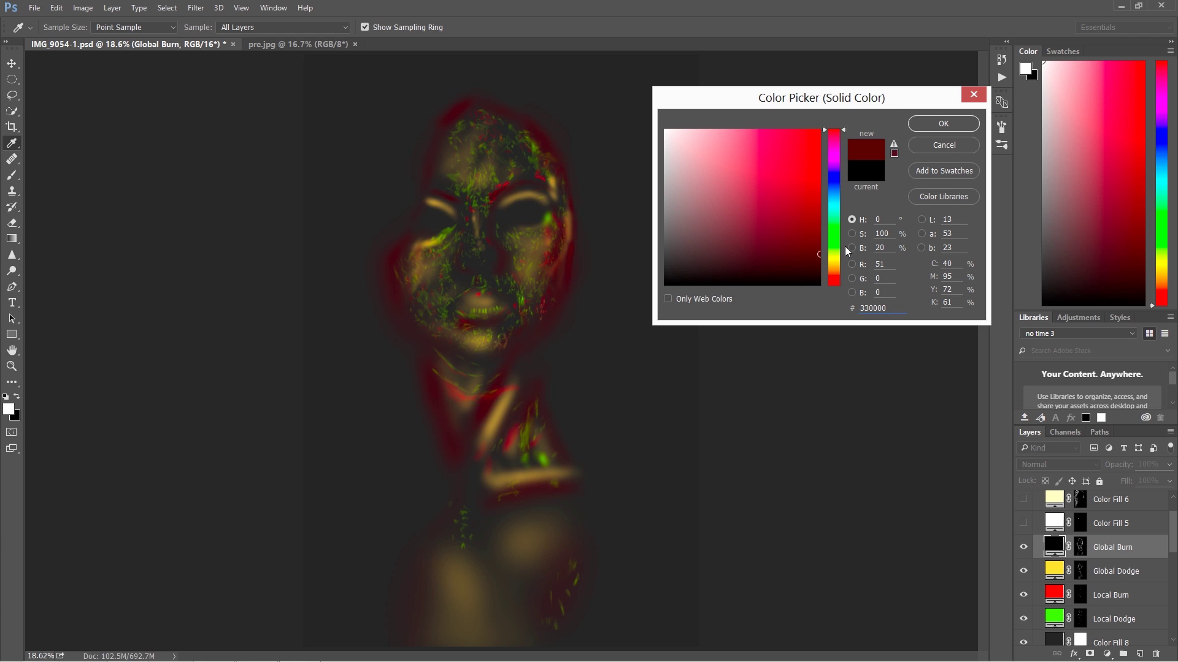
Set the Global Burn layer's fill color to dark teal, hex 00251e
left_click_drag(833, 173, 838, 224)
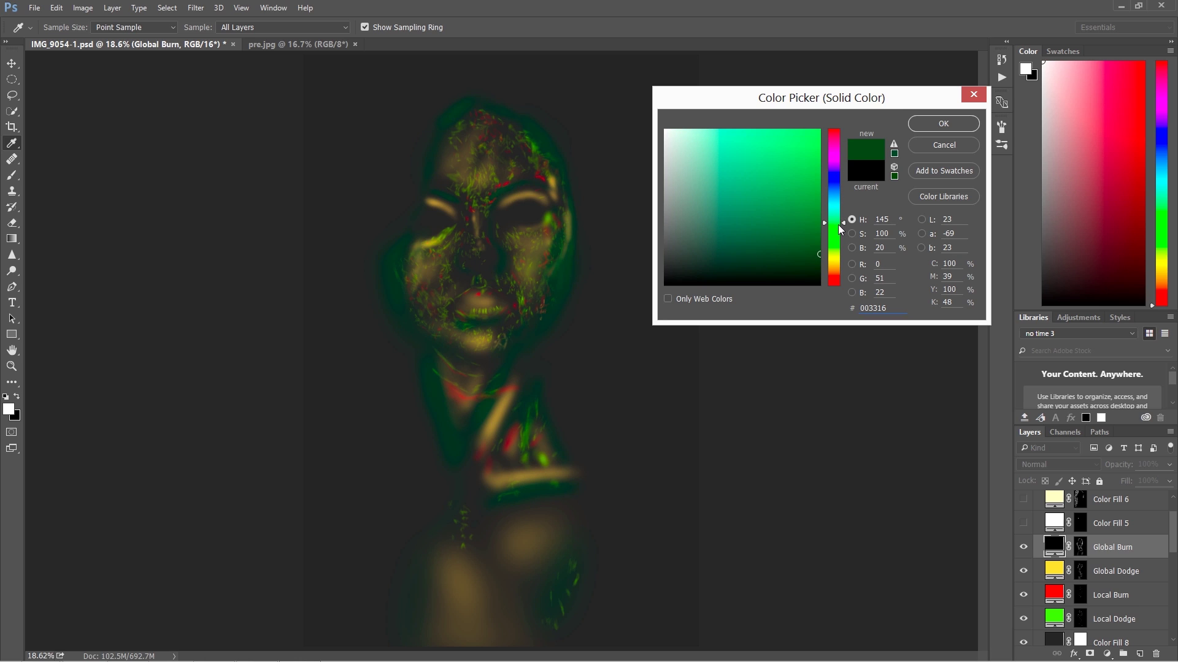
left_click(834, 214)
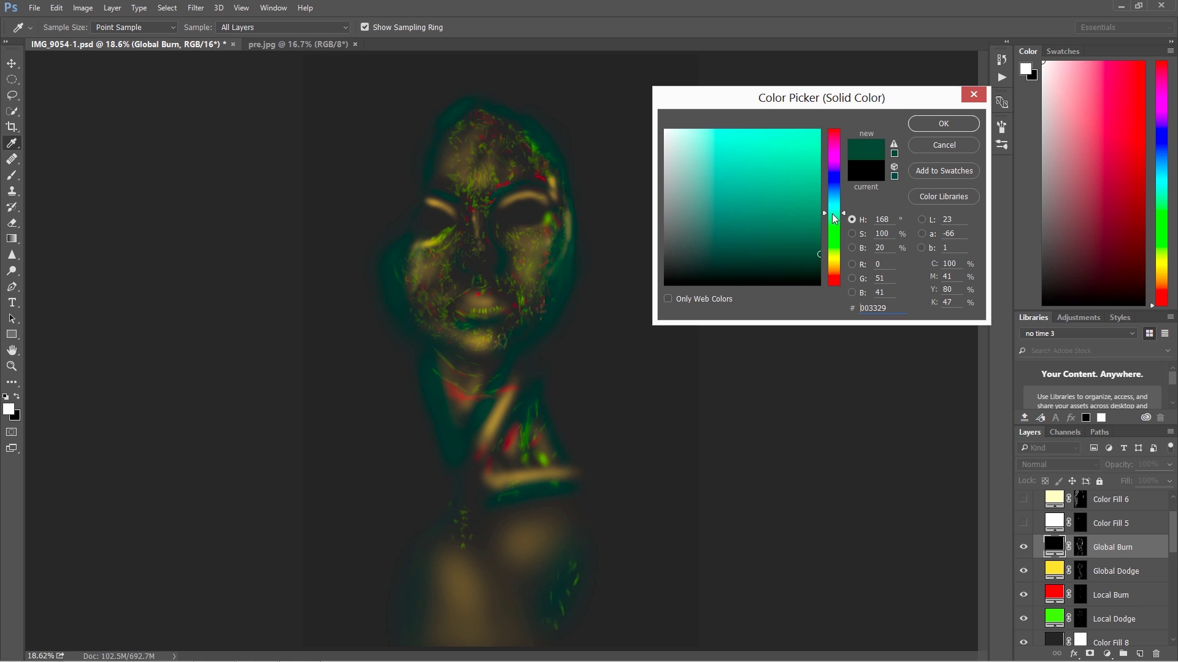
left_click_drag(820, 254, 823, 264)
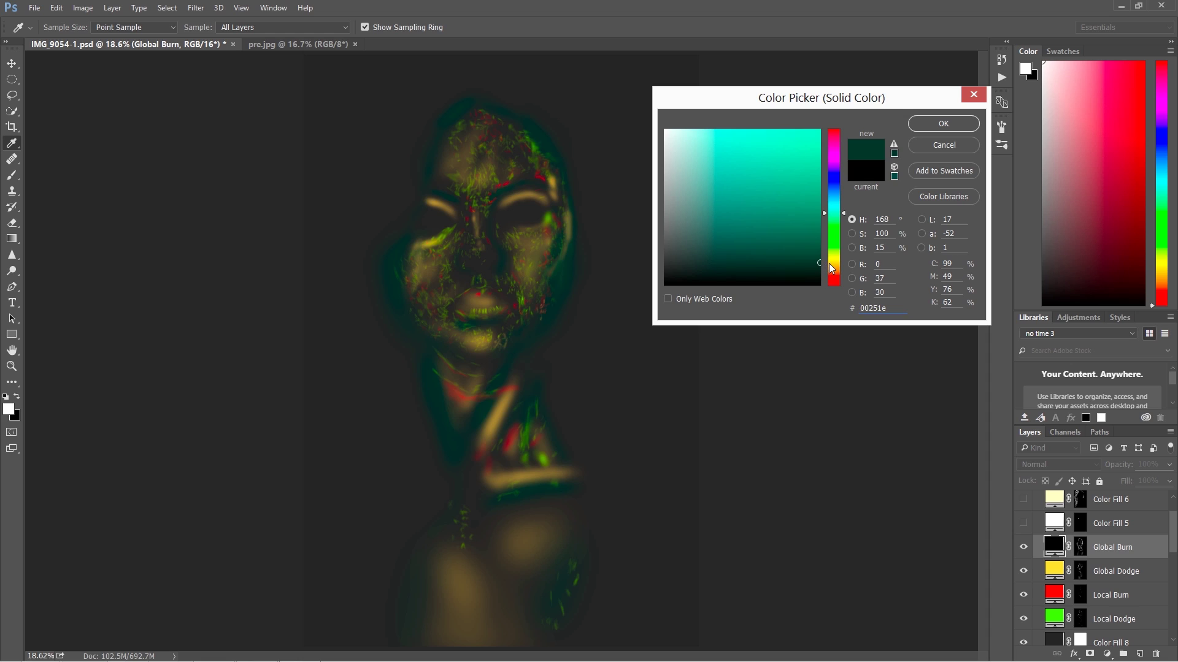
left_click(937, 127)
key("z")
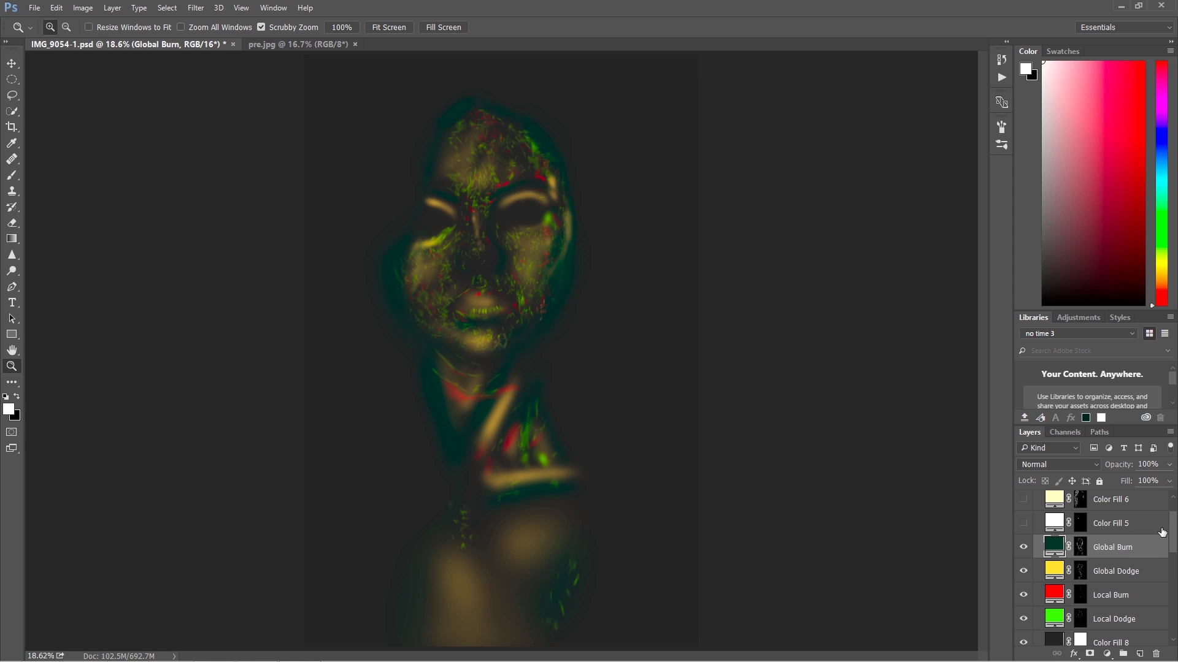
Hide the Masks group to return to the portrait, and expand and show the Eyes DB group
scroll(1107, 506, "up", 2)
left_click(1023, 500)
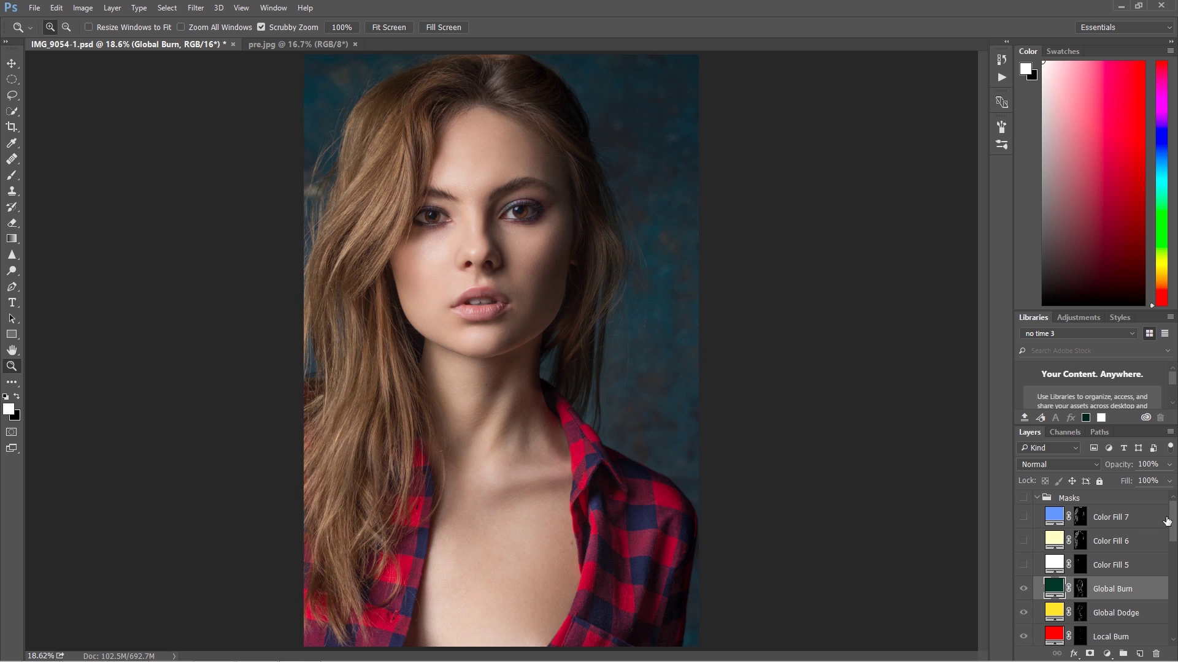
scroll(1163, 552, "down", 5)
scroll(1162, 585, "up", 2)
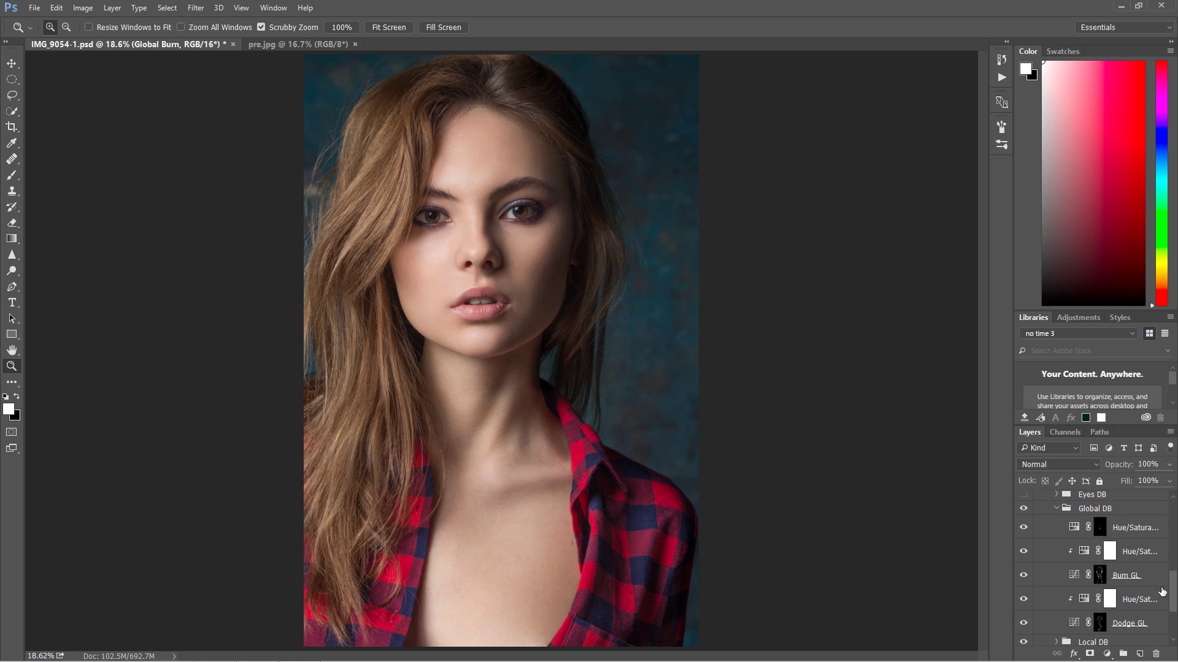
left_click(1056, 539)
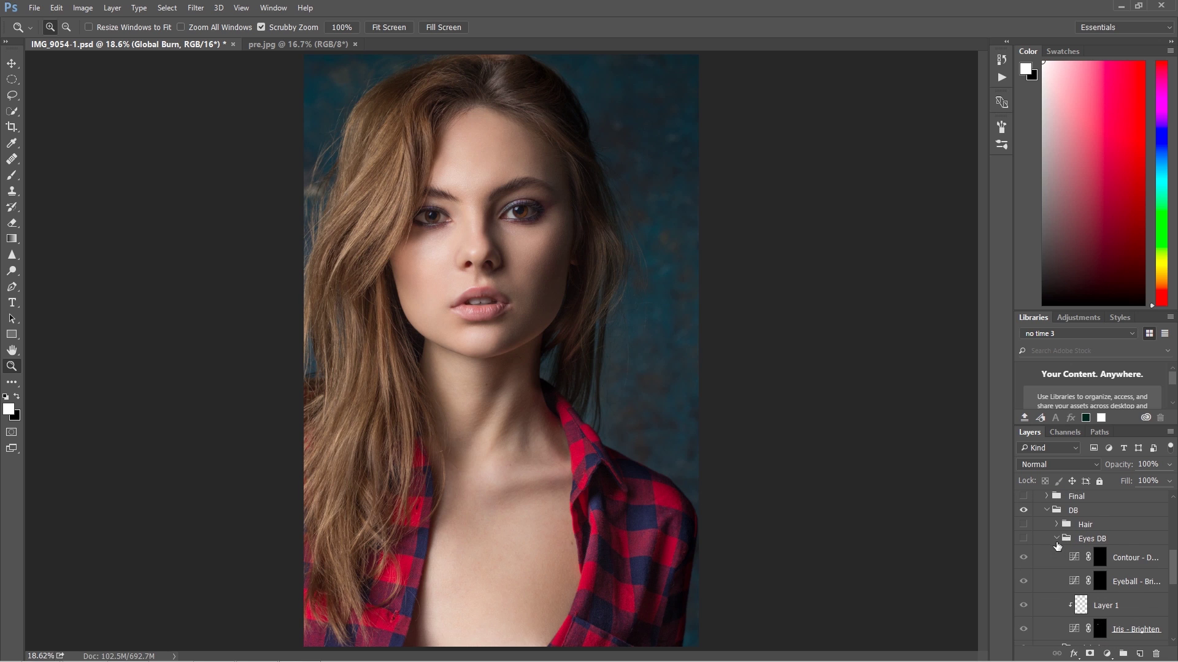
left_click(1023, 539)
Examine the Iris - Brighten layer's mask on its own, compare the portrait with and without that layer, and collapse the Eyes DB group
left_click(1098, 632, "alt")
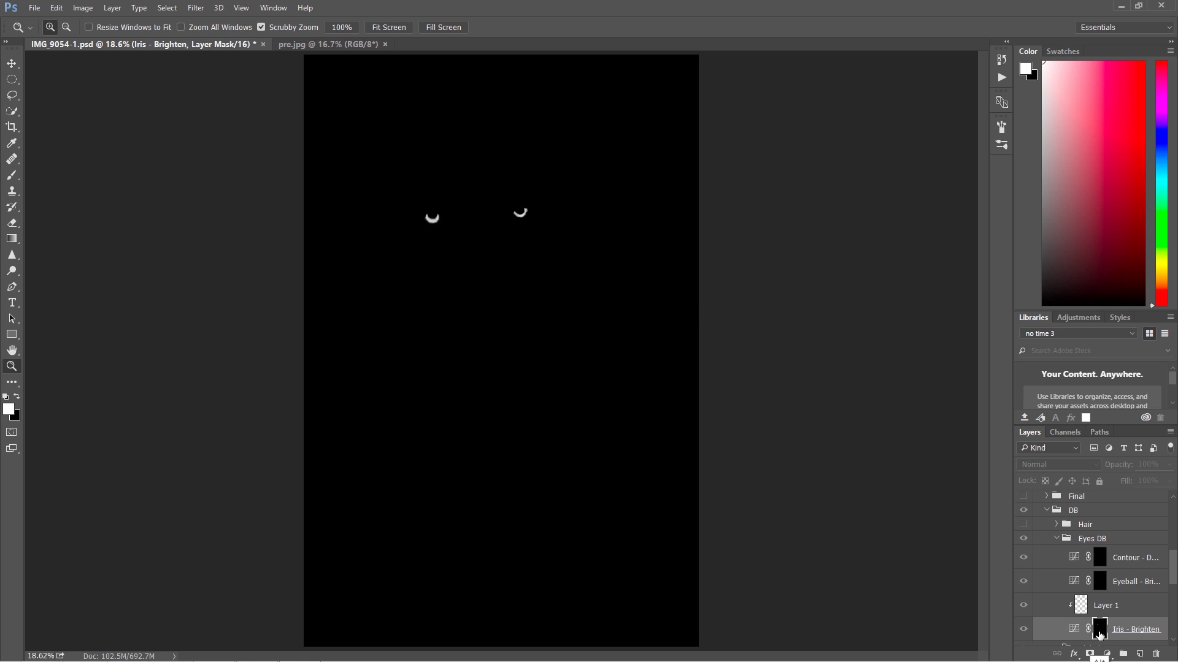
left_click(1098, 632, "alt")
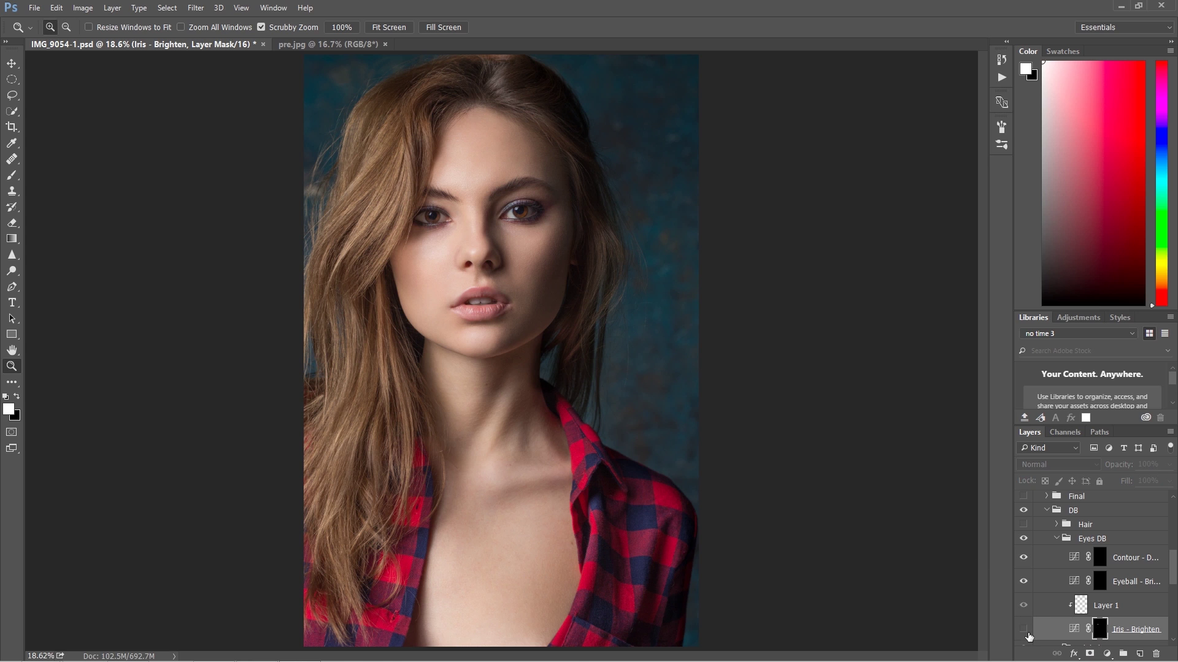
left_click(1026, 631)
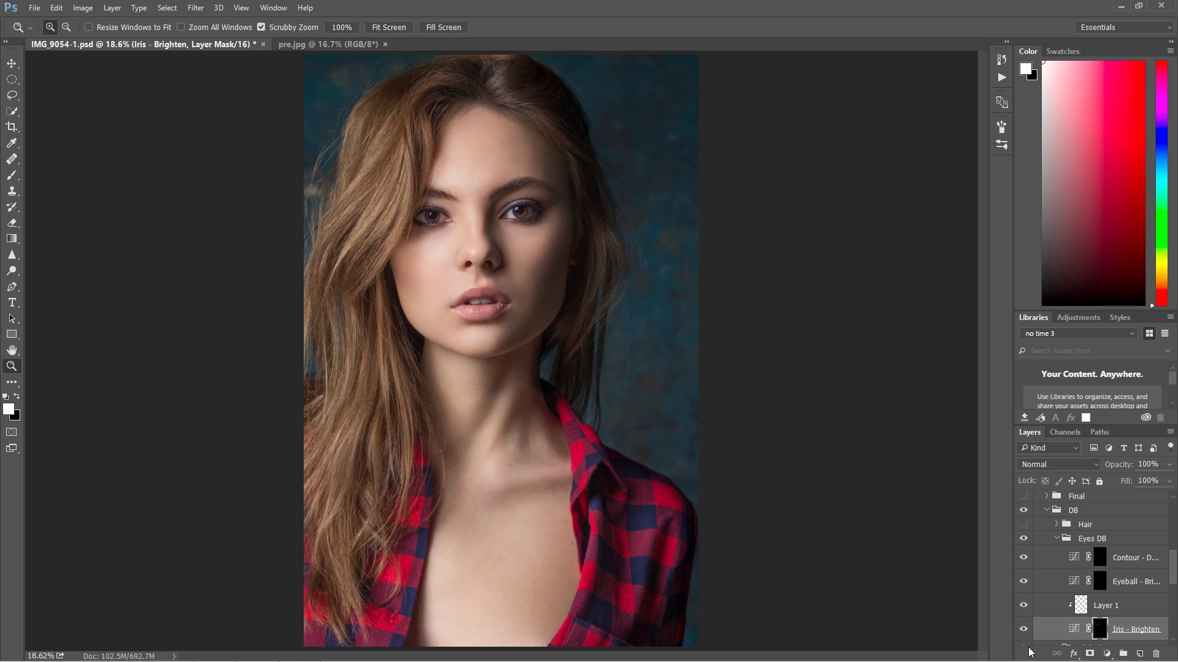
left_click(1056, 541)
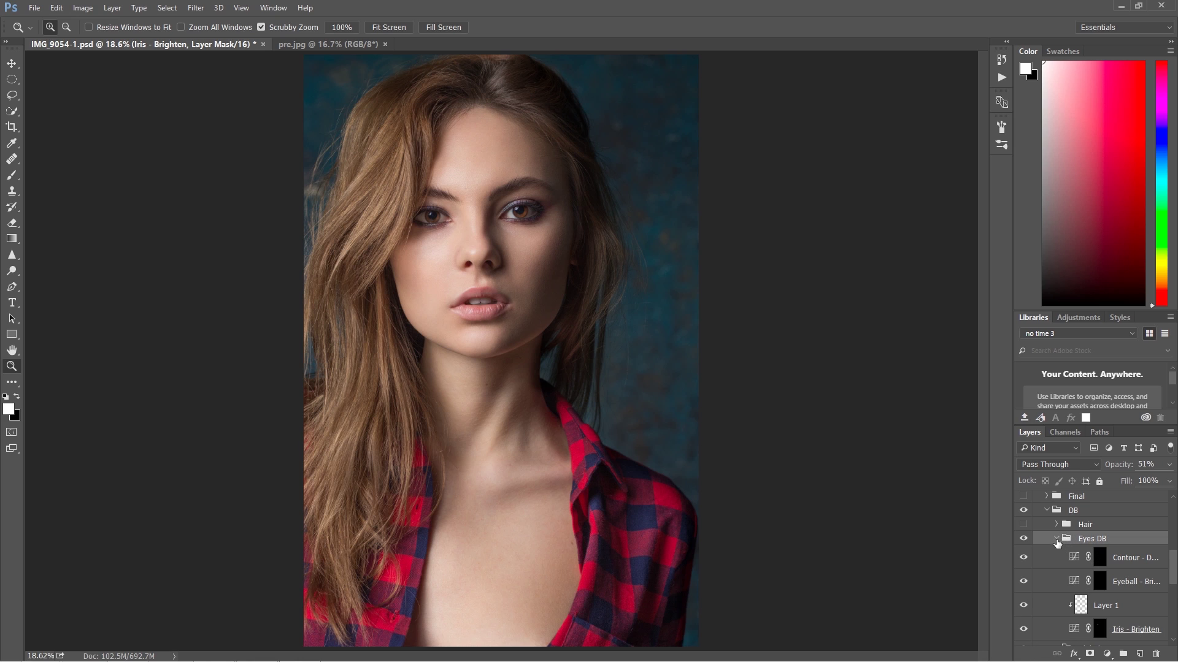
left_click(1056, 540)
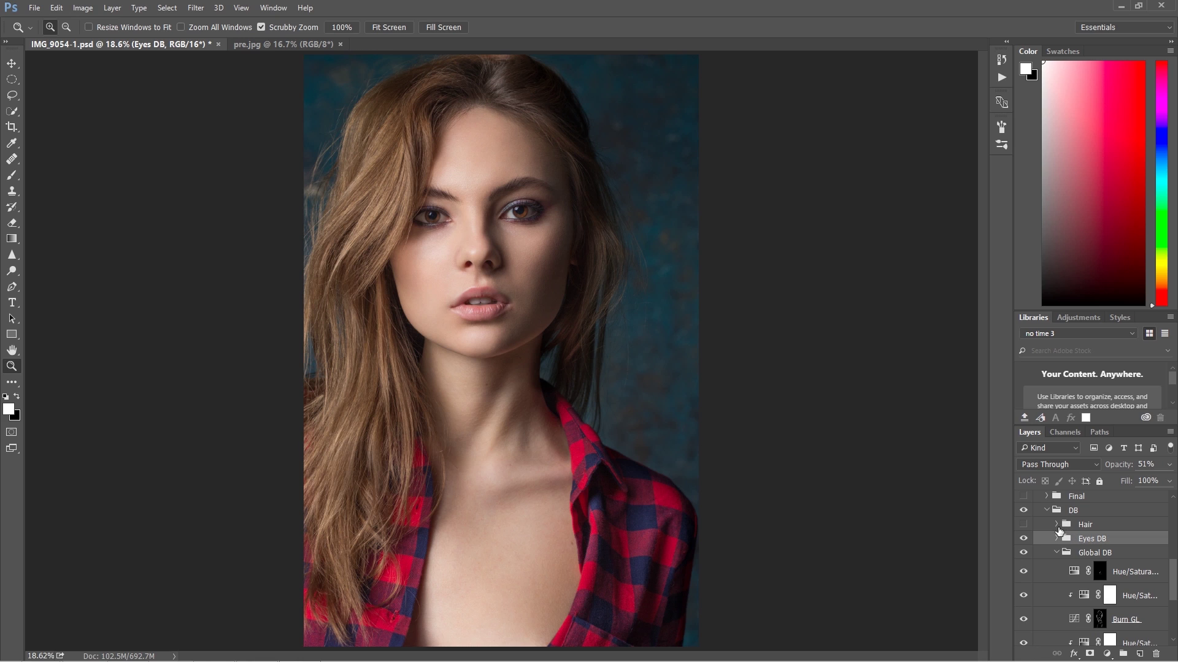
Expand and show the Hair group, and examine the masks of its Hair and hair dark layers on their own
left_click(1056, 525)
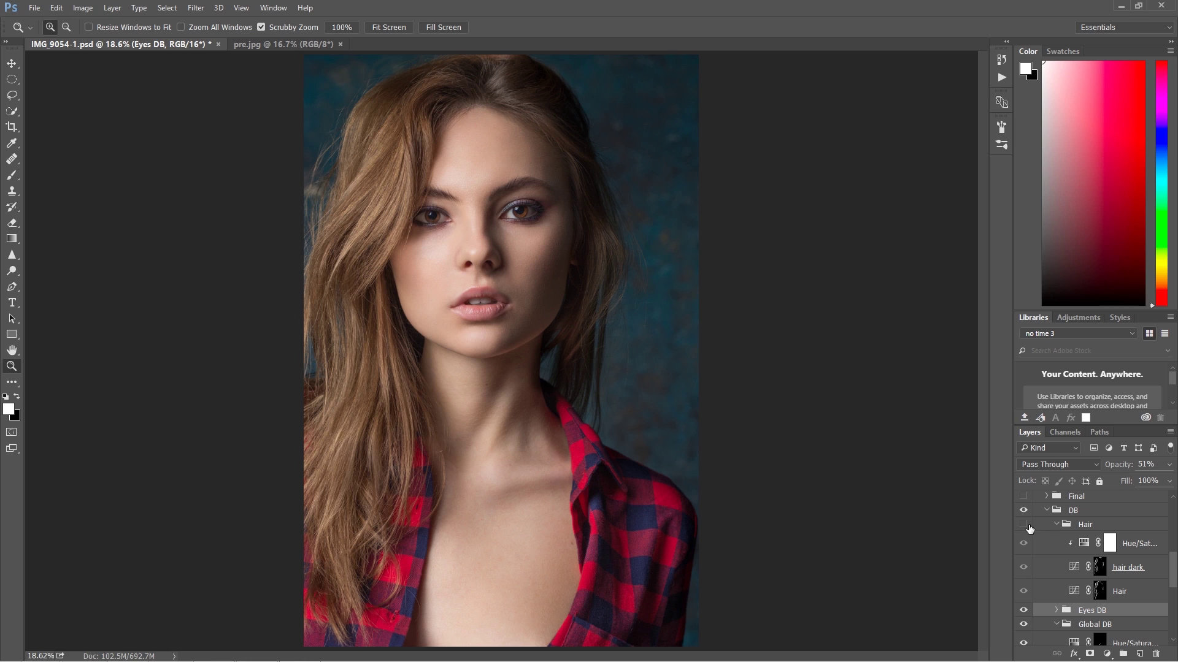
left_click(1022, 525)
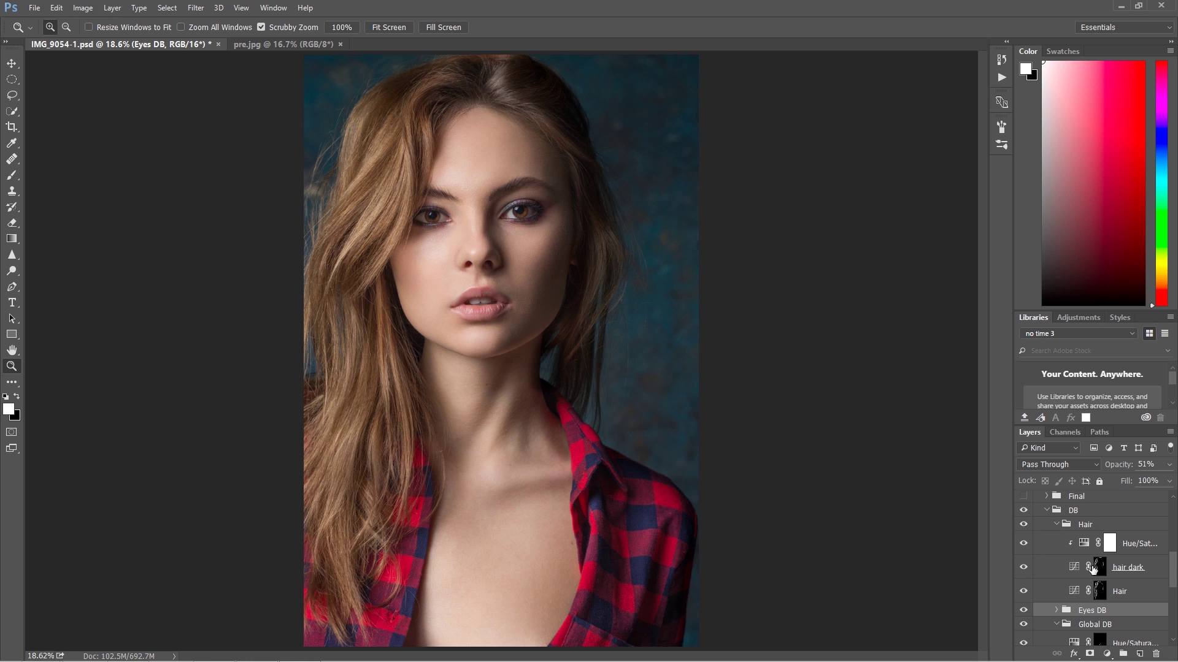
left_click(1098, 590)
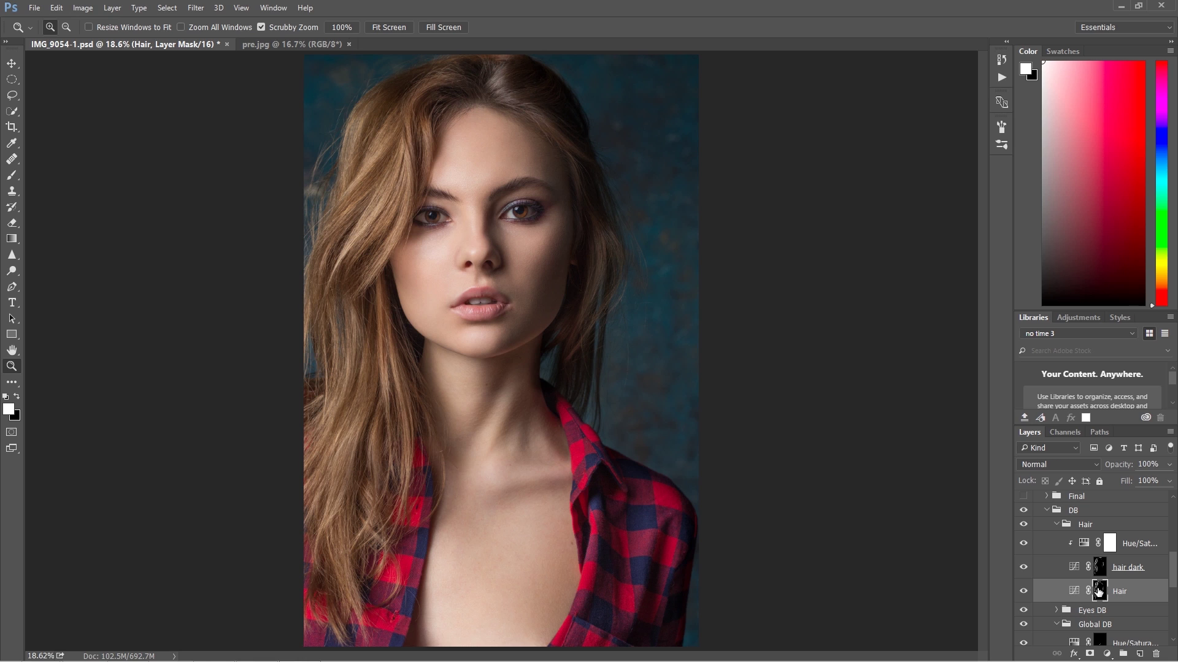
left_click(1098, 590, "alt")
left_click(1099, 594, "alt")
left_click(1100, 567, "alt")
left_click(1101, 568, "alt")
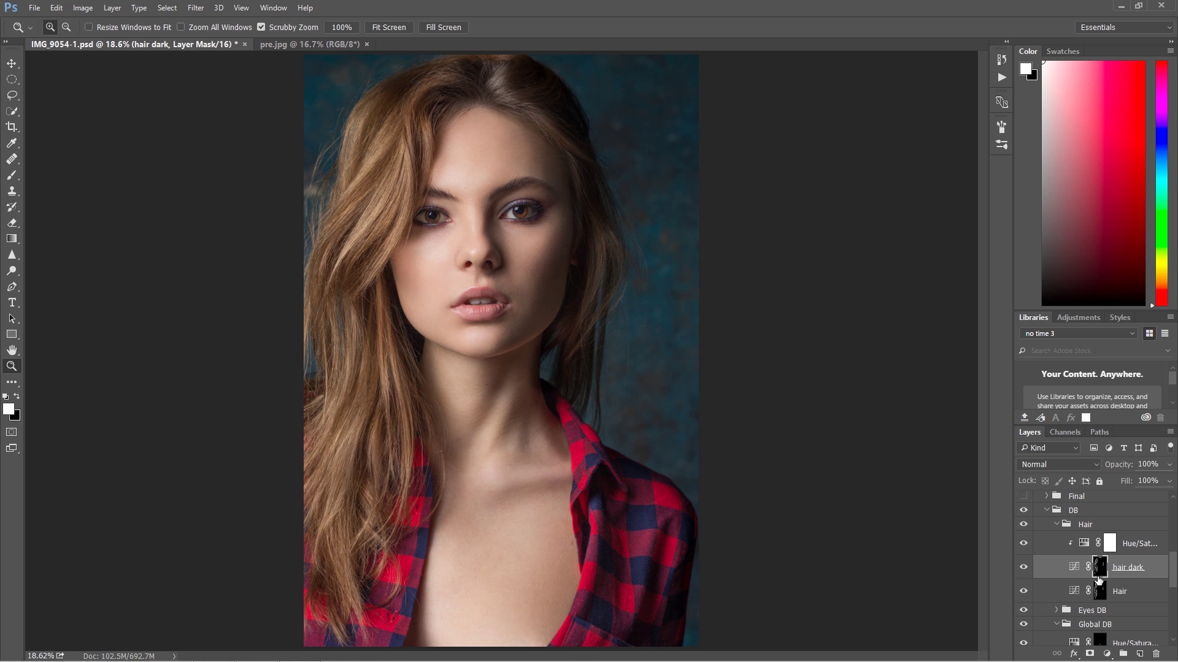
left_click(1100, 596)
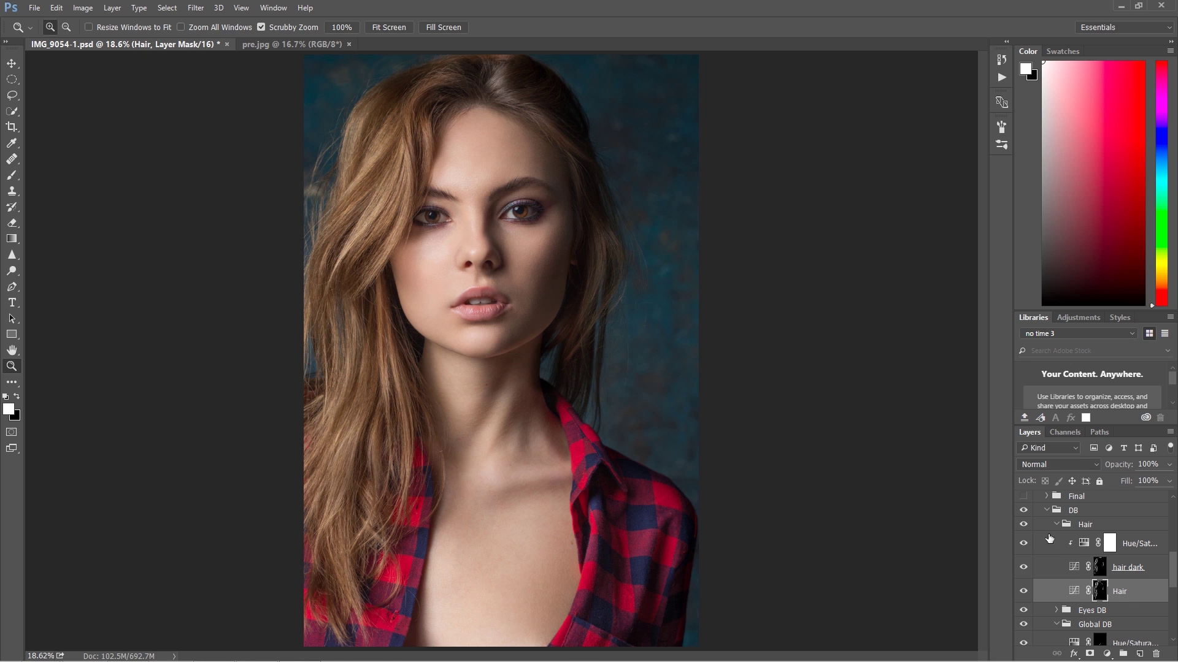
Compare the portrait with and without the Hair group several times
left_click(1023, 526)
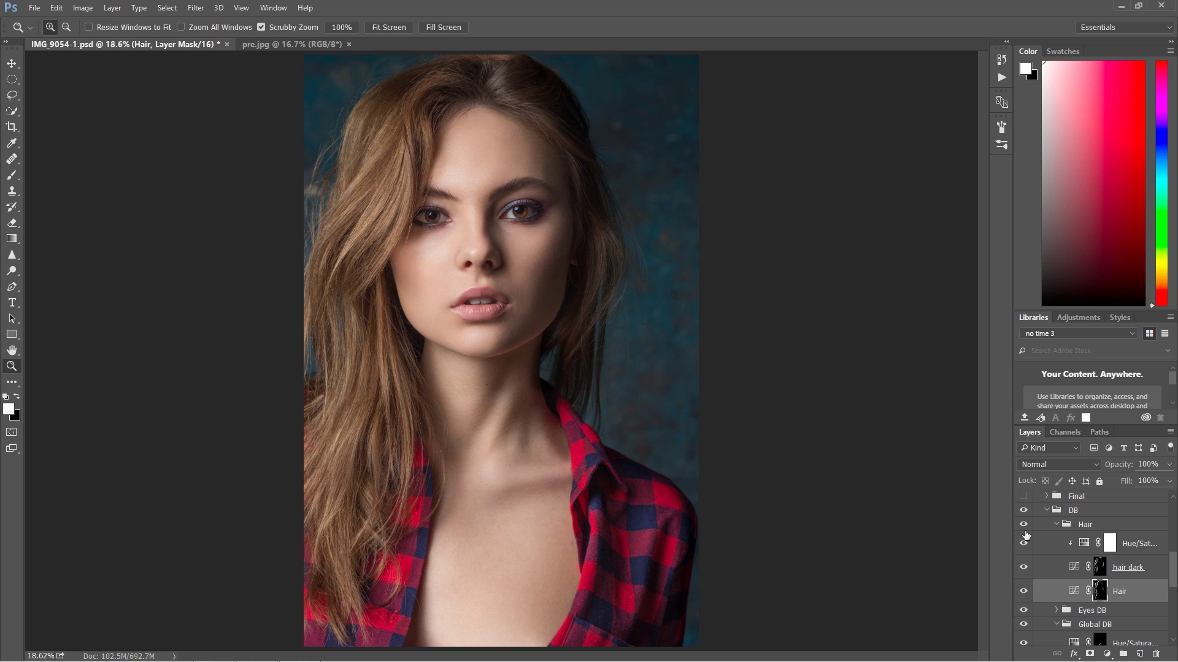
left_click(1023, 525)
left_click(1023, 525)
left_click(1079, 523)
left_click(1023, 525)
left_click(1023, 526)
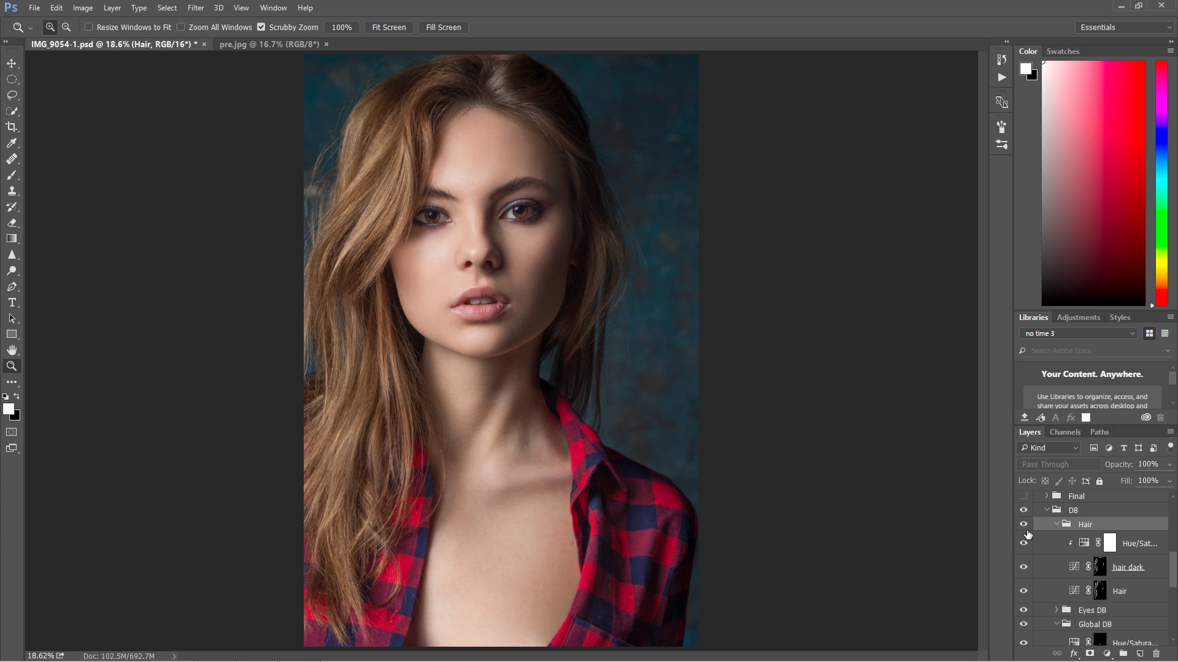
left_click(1025, 527)
left_click(1025, 527)
Show the Masks group with its Color Fill 5 and Color Fill 6 layers, and set Color Fill 6's opacity to 77%
left_click_drag(1170, 569, 1171, 517)
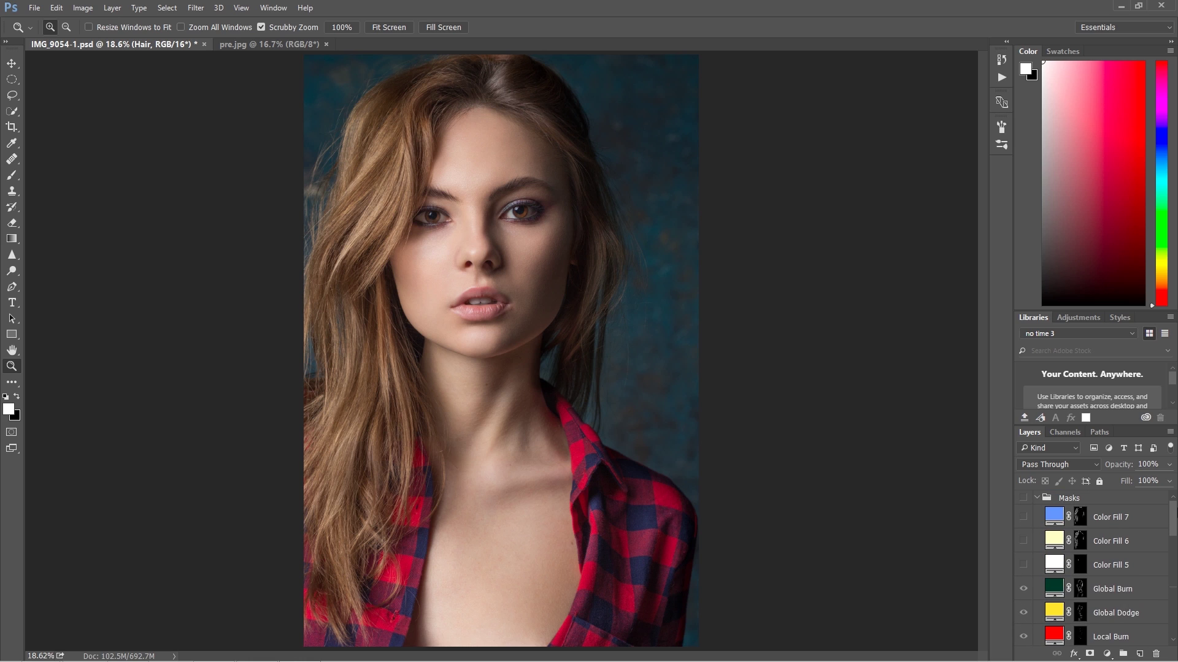
left_click(1028, 567)
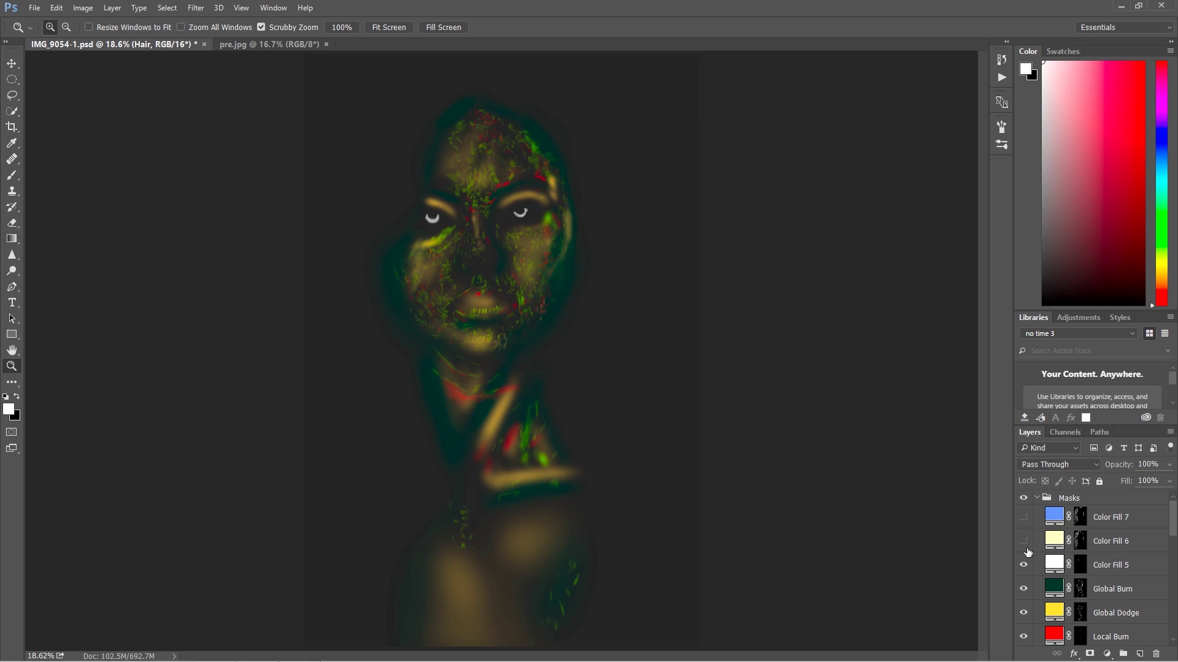
left_click(1024, 542)
left_click(1102, 542)
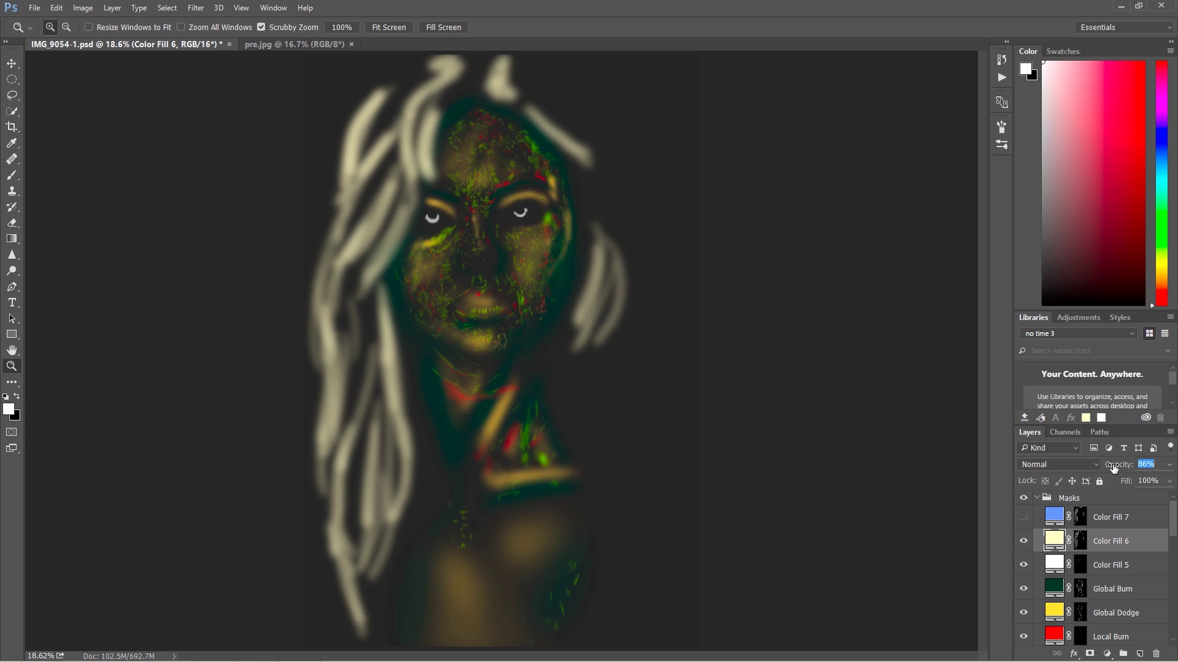
left_click_drag(1113, 468, 1113, 468)
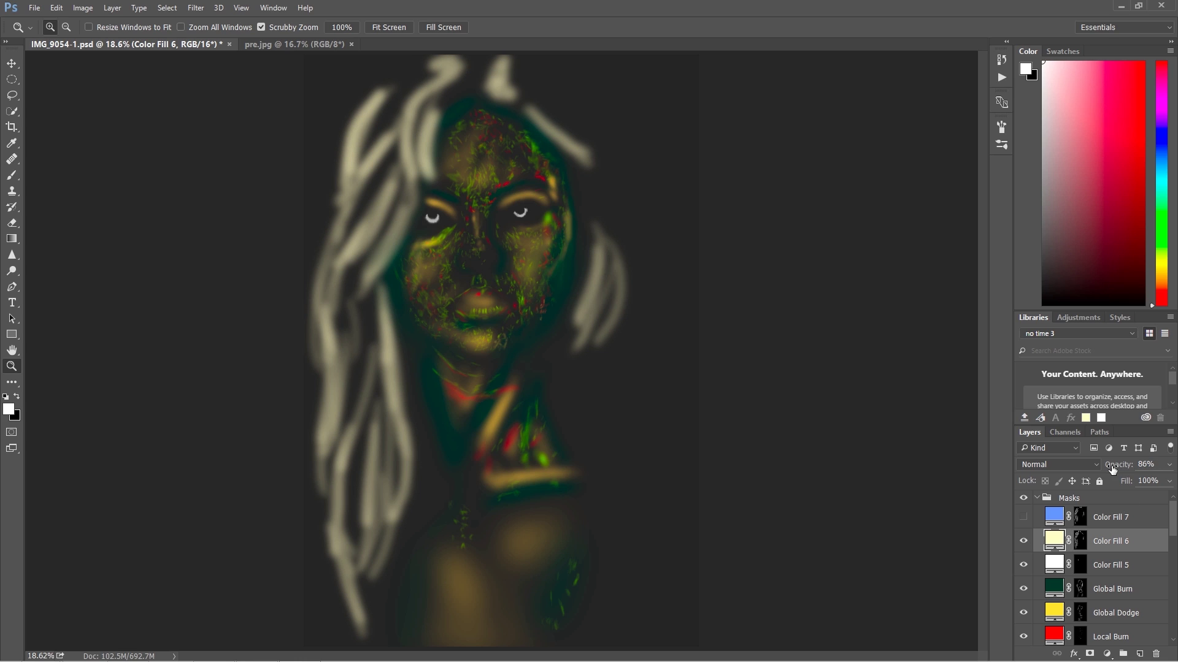
left_click(1113, 467)
left_click_drag(1114, 467, 1118, 465)
Show the blue Color Fill 7 layer in the Masks group and set its opacity to 61%
left_click(1023, 517)
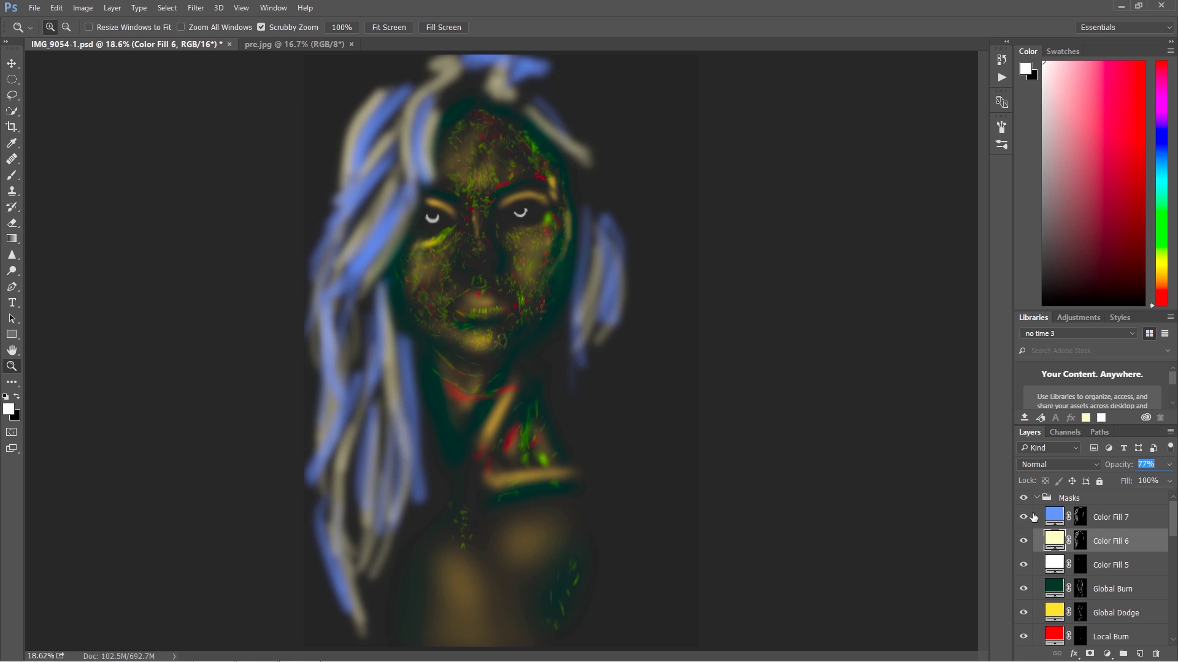
left_click(1099, 520)
left_click_drag(1115, 466, 1100, 464)
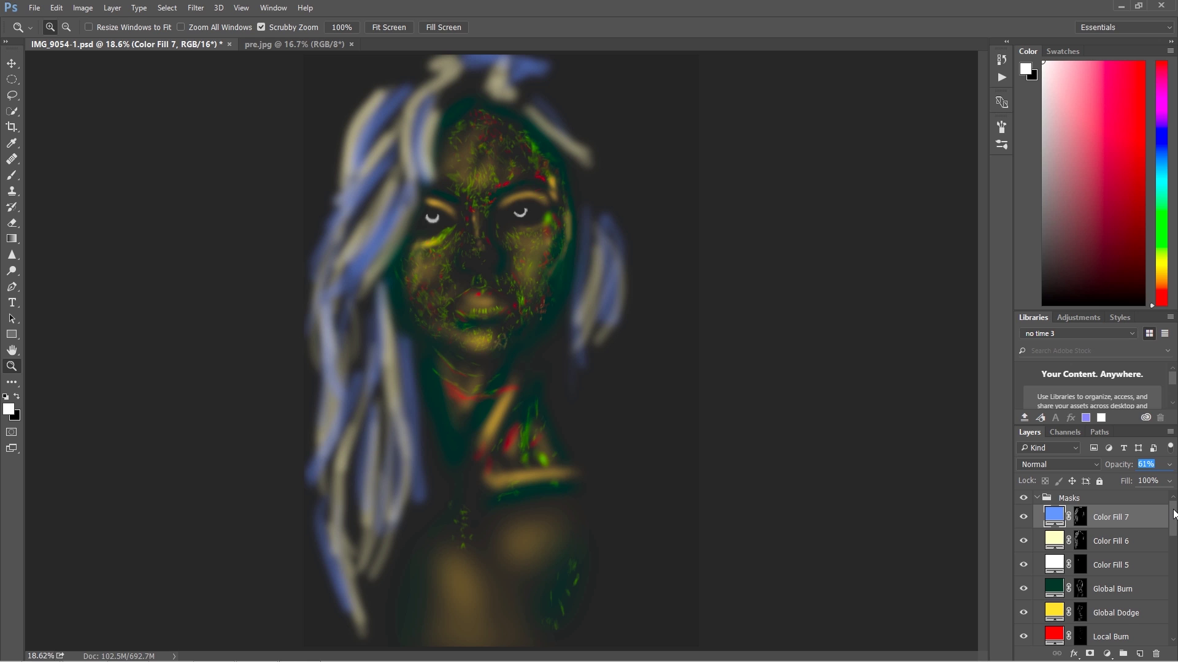
Recolor the Global Burn fill layer in the Masks group to dark navy blue 080020
scroll(1055, 559, "down", 4)
scroll(1055, 558, "up", 3)
double_click(1055, 558)
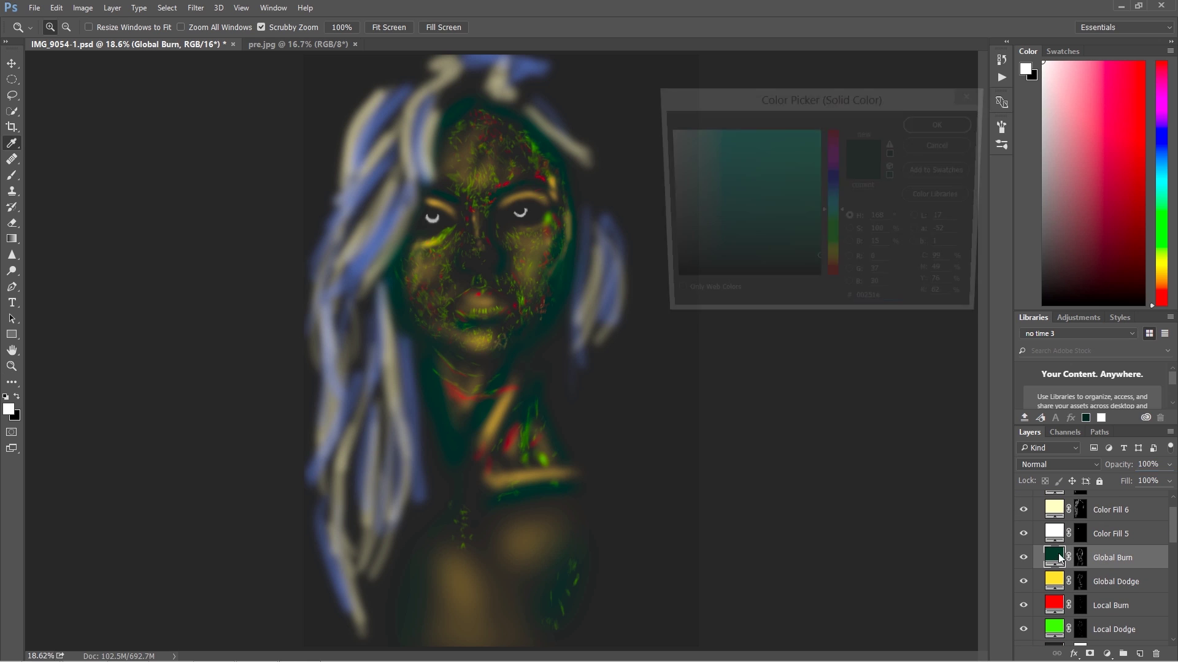
left_click_drag(811, 267, 839, 302)
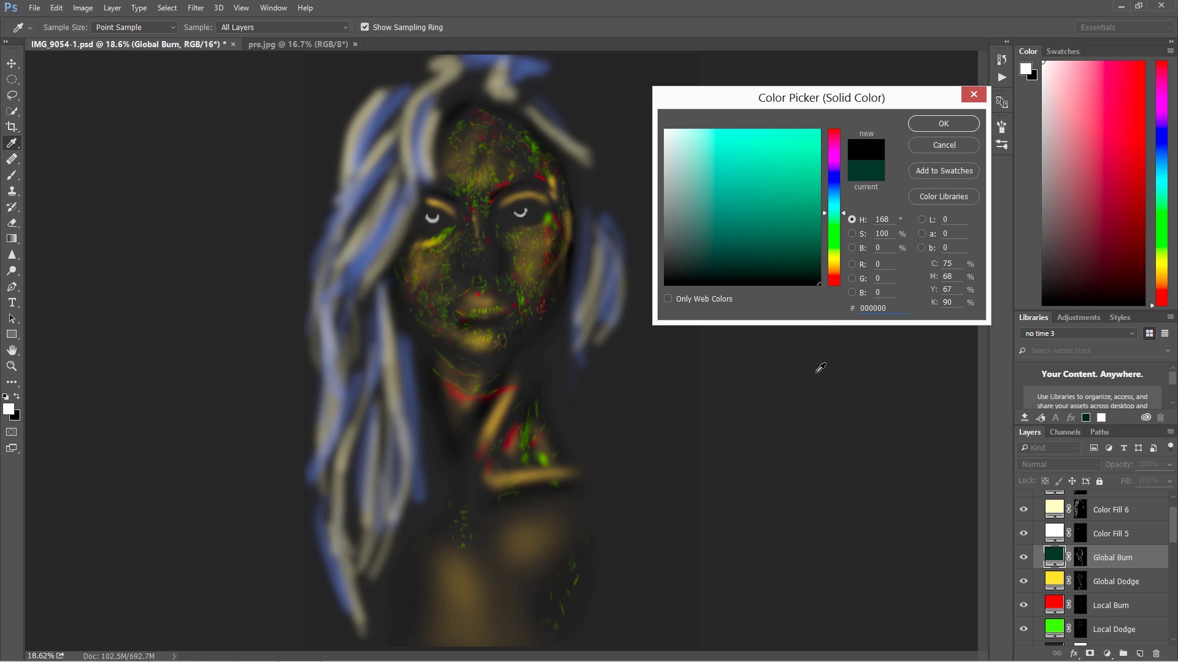
left_click(816, 278)
left_click_drag(816, 278, 829, 291)
left_click(833, 176)
left_click(819, 265)
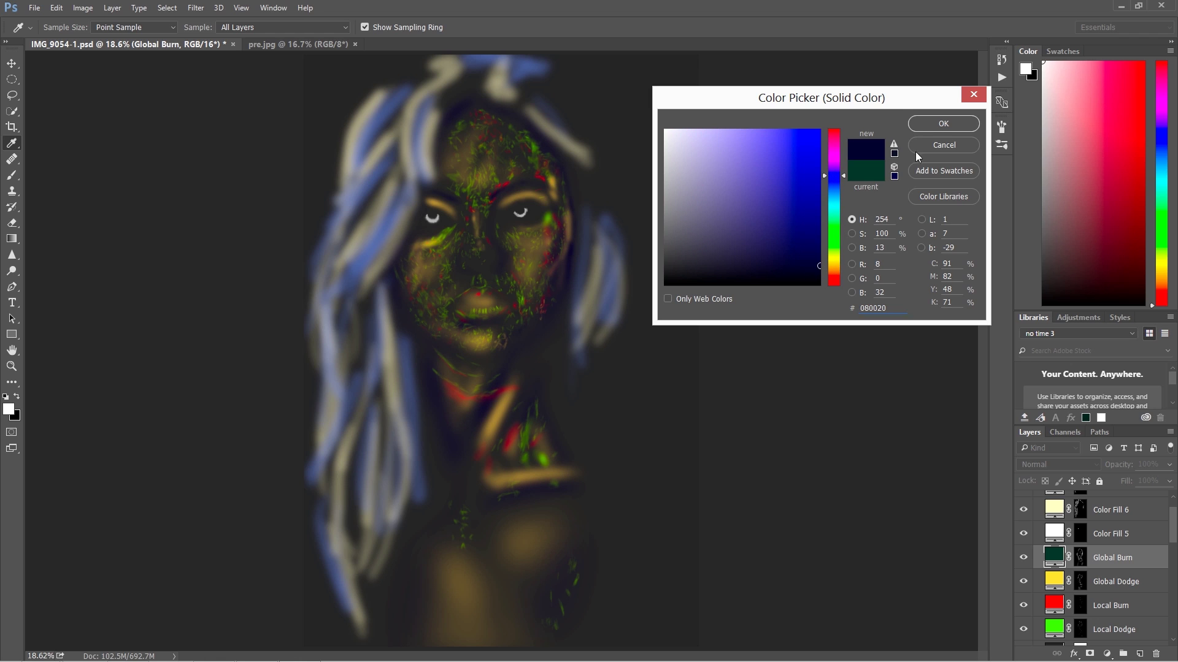
left_click(942, 124)
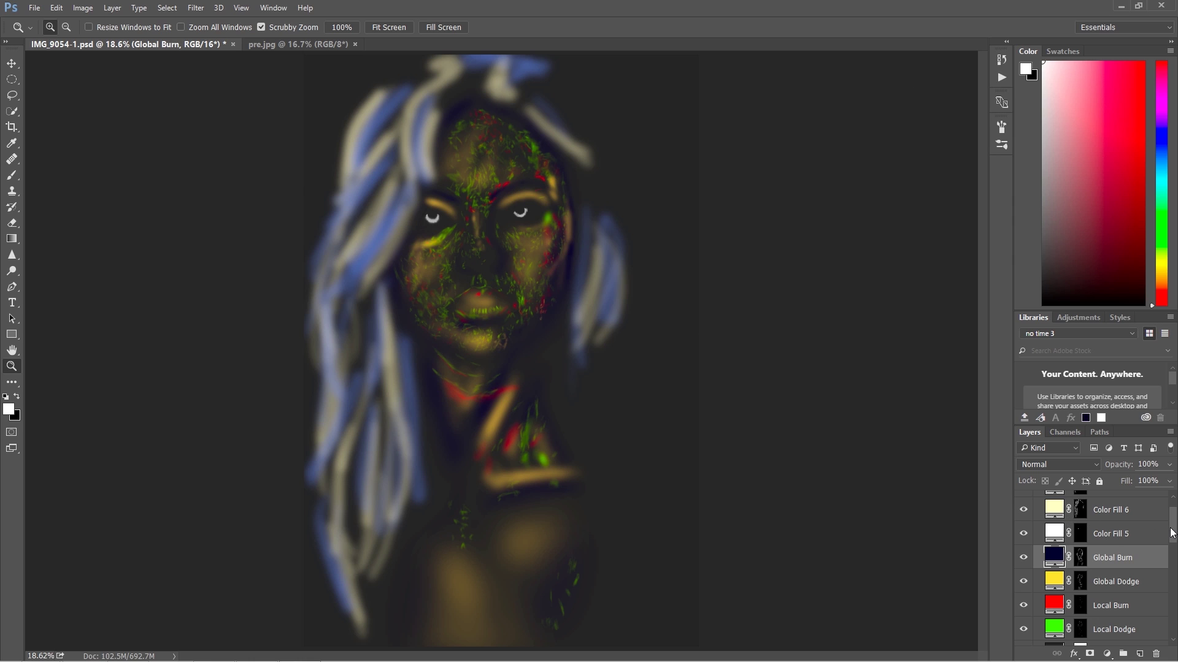
Set the opacity of the pale yellow Color Fill 6 layer to 65%
scroll(1159, 514, "up", 2)
left_click(1128, 542)
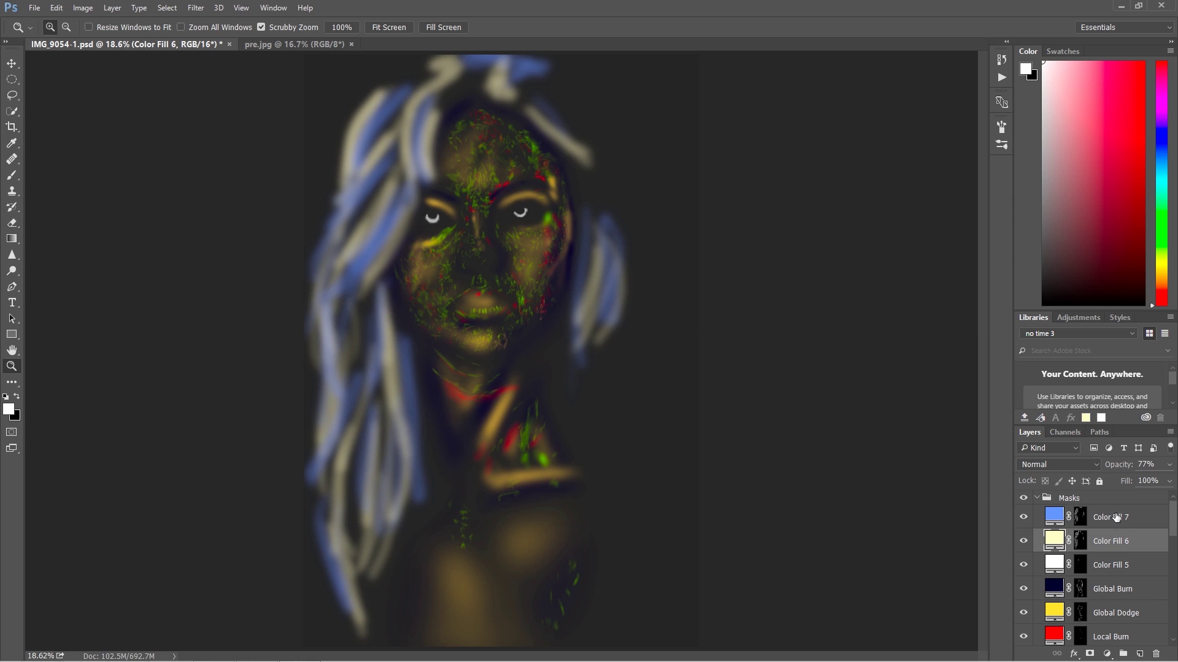
left_click(1117, 515)
left_click(1109, 542)
left_click_drag(1115, 464, 1107, 465)
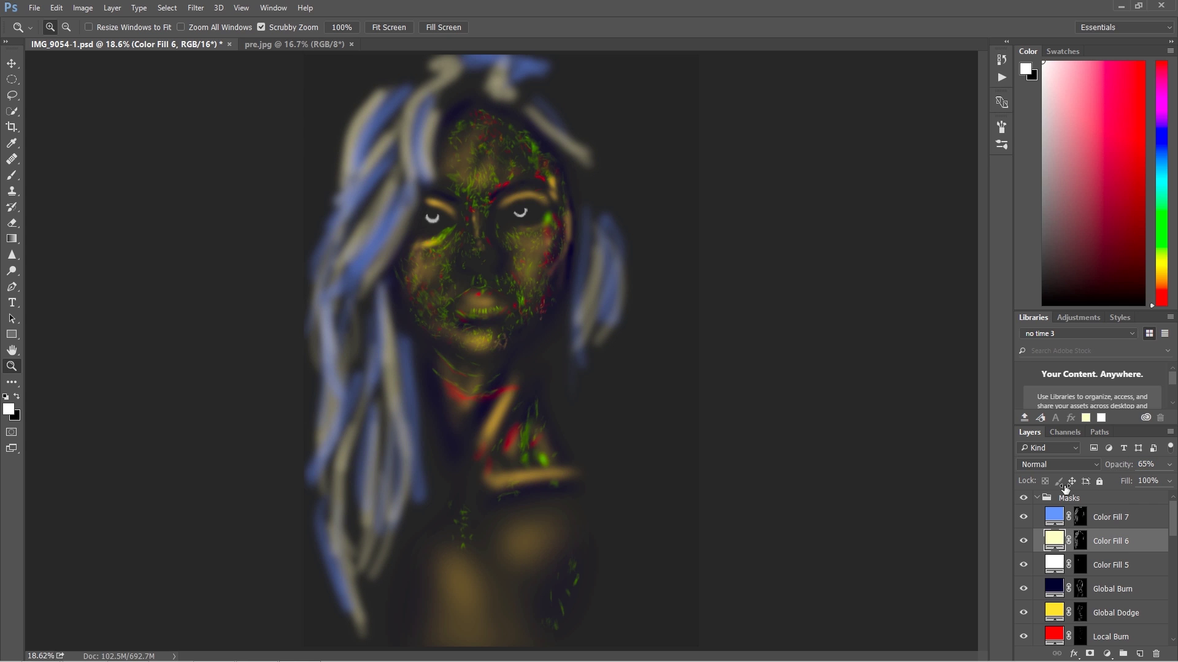
Collapse and hide the Masks group so the portrait is displayed without the color overlays
left_click(1041, 503)
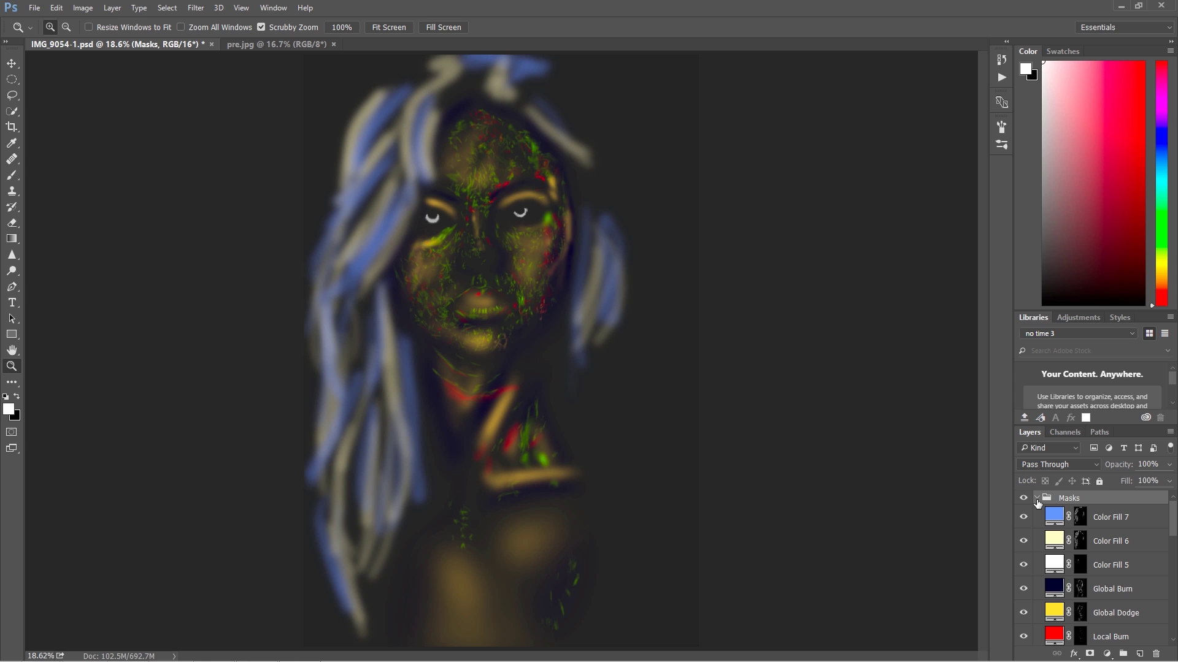
left_click(1041, 498)
left_click(1023, 498)
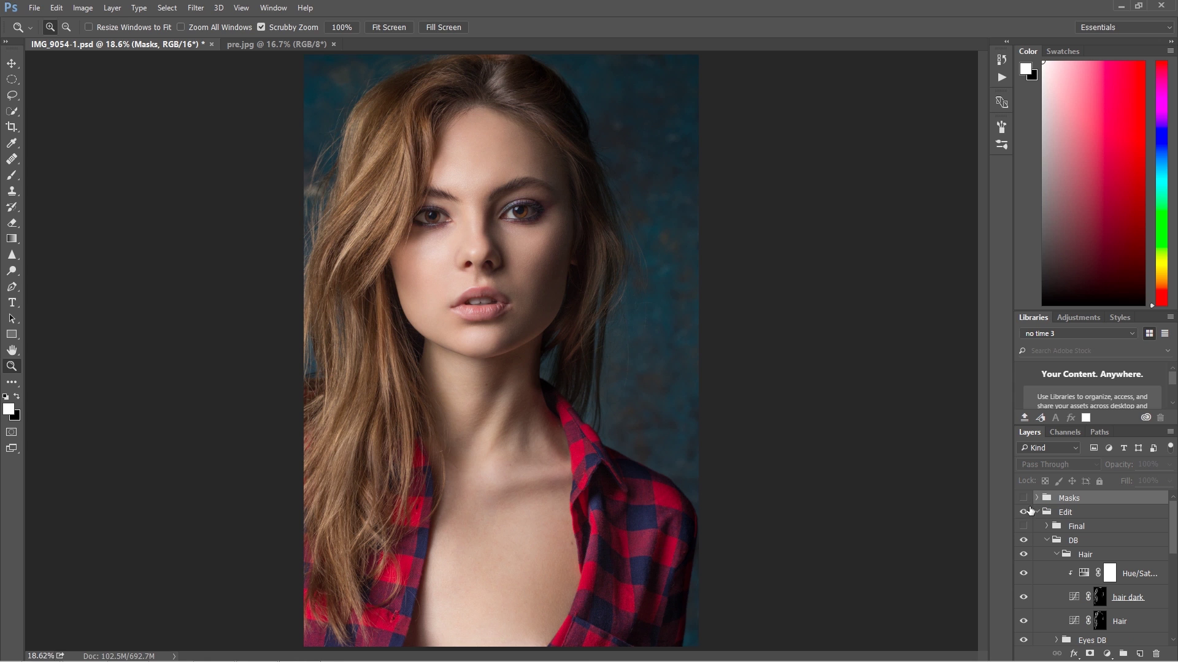
Expand the Final group and rename its cOLORS group as Colors
left_click(1044, 526)
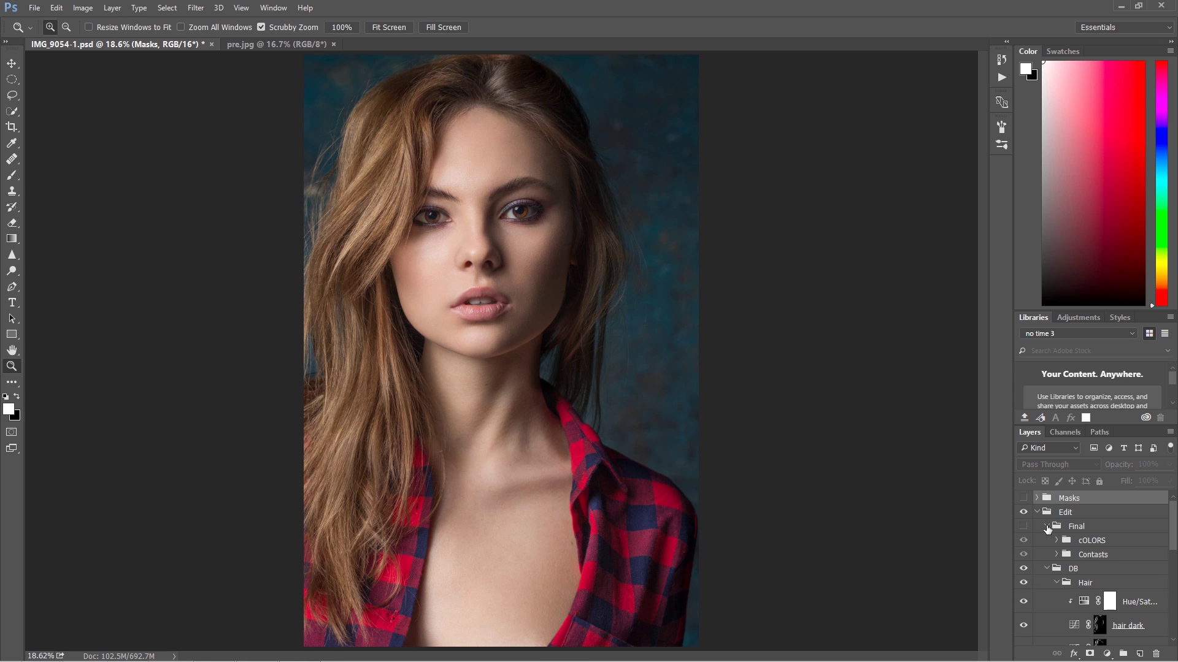
double_click(1087, 542)
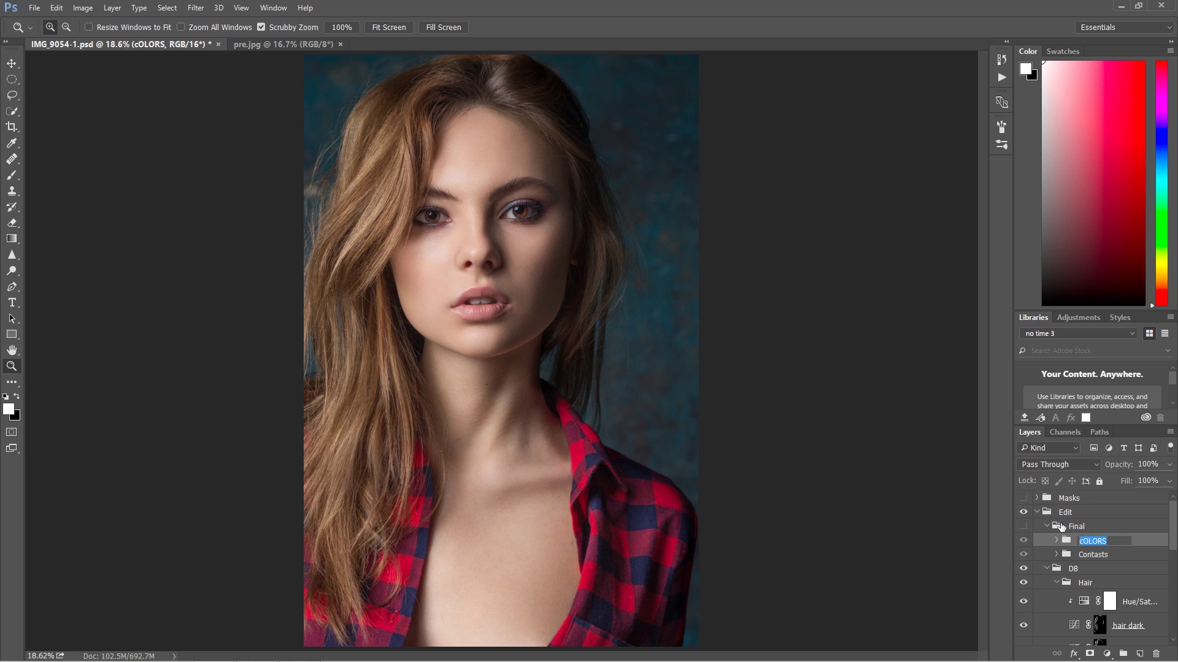
type("Colors")
key("Return")
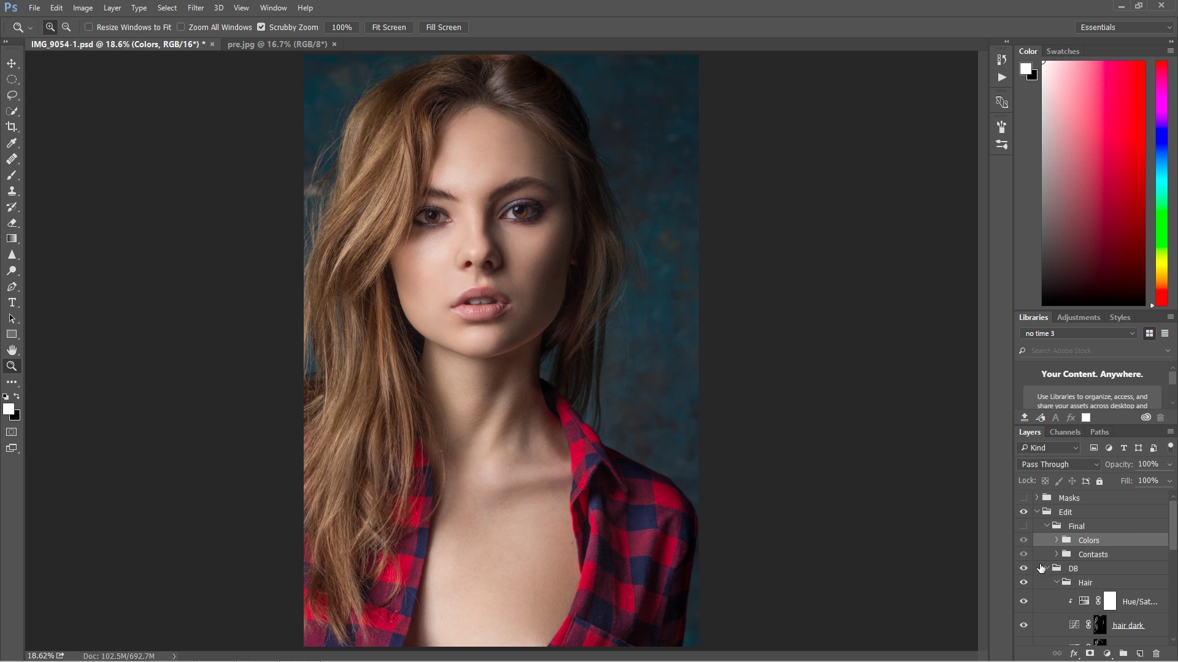
Expand the Contasts group and show it within the Final group with the Colors group hidden
left_click(1056, 554)
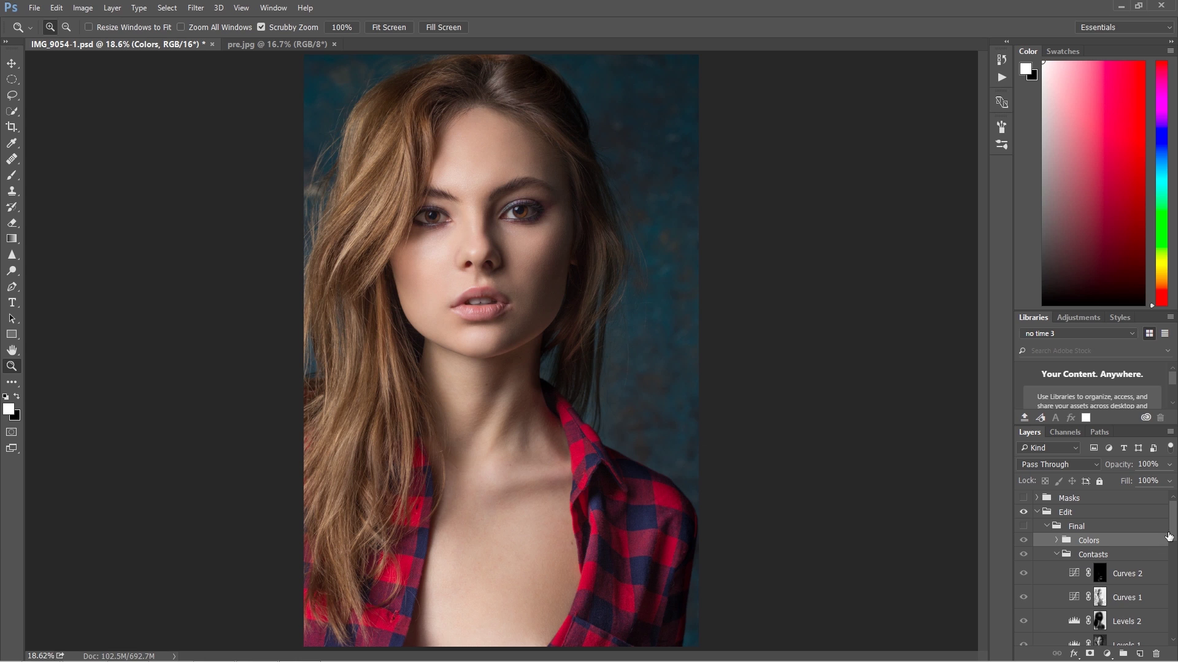
scroll(1165, 537, "down", 2)
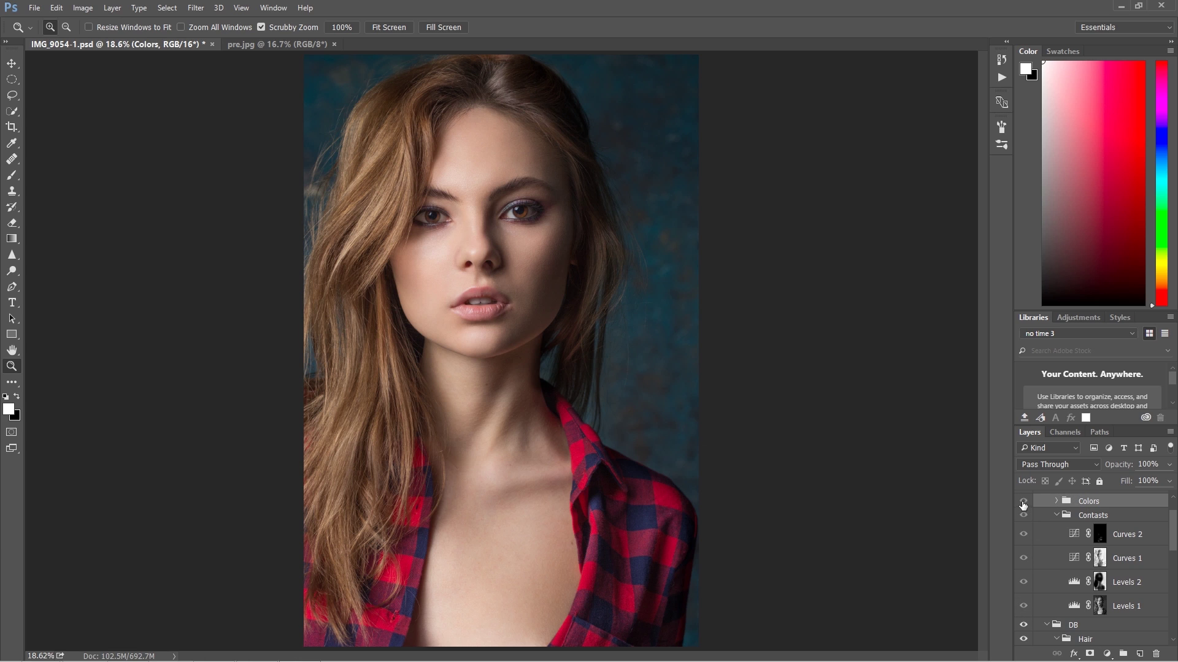
left_click(1023, 502)
left_click(1023, 516)
Compare the portrait several times with and without the Contasts group's contrast adjustments
left_click(1023, 516)
left_click(1023, 516)
left_click(1023, 516)
left_click(1024, 515)
left_click(1024, 515)
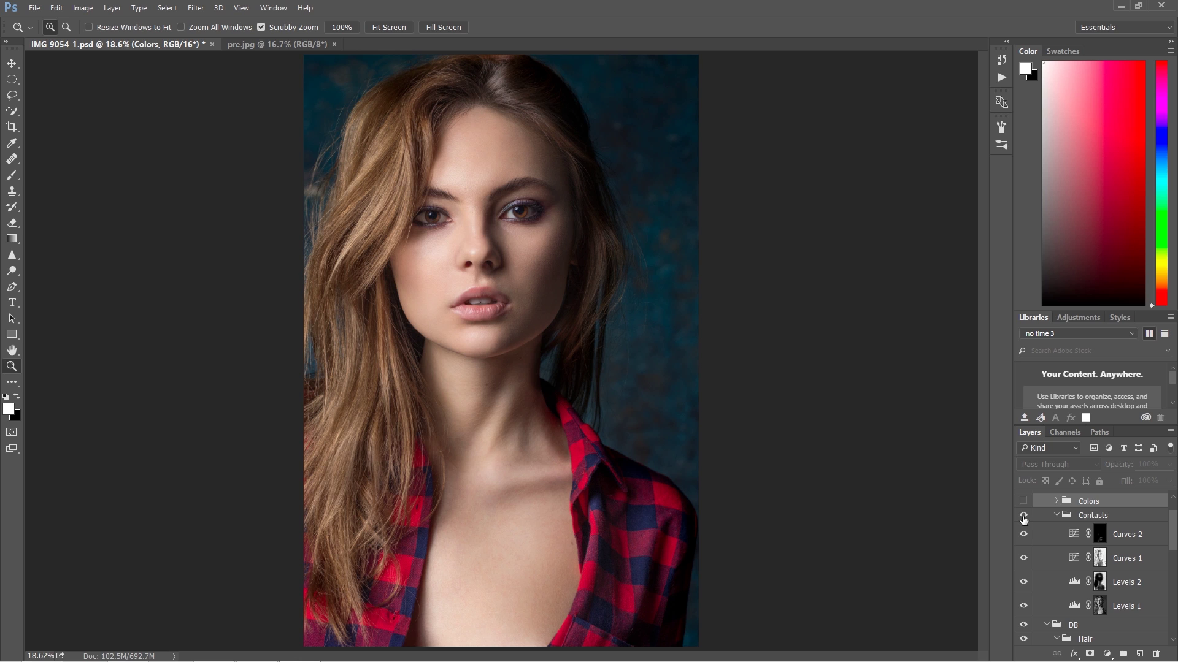
left_click(1023, 515)
left_click(1023, 515)
left_click(1022, 517)
left_click(1022, 517)
Expand and show the Colors group, and check the effect of its Selective Color and Curves 3 layers
scroll(1160, 534, "up", 2)
left_click(1058, 541)
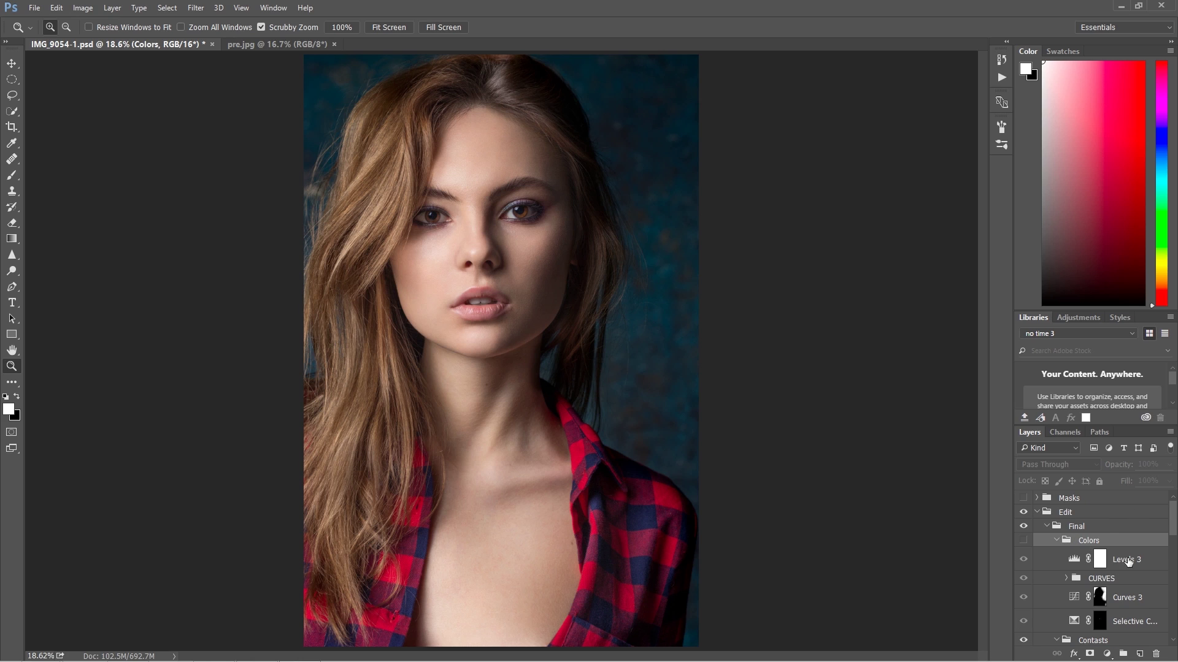
left_click_drag(1174, 525, 1173, 537)
scroll(1173, 537, "up", 1)
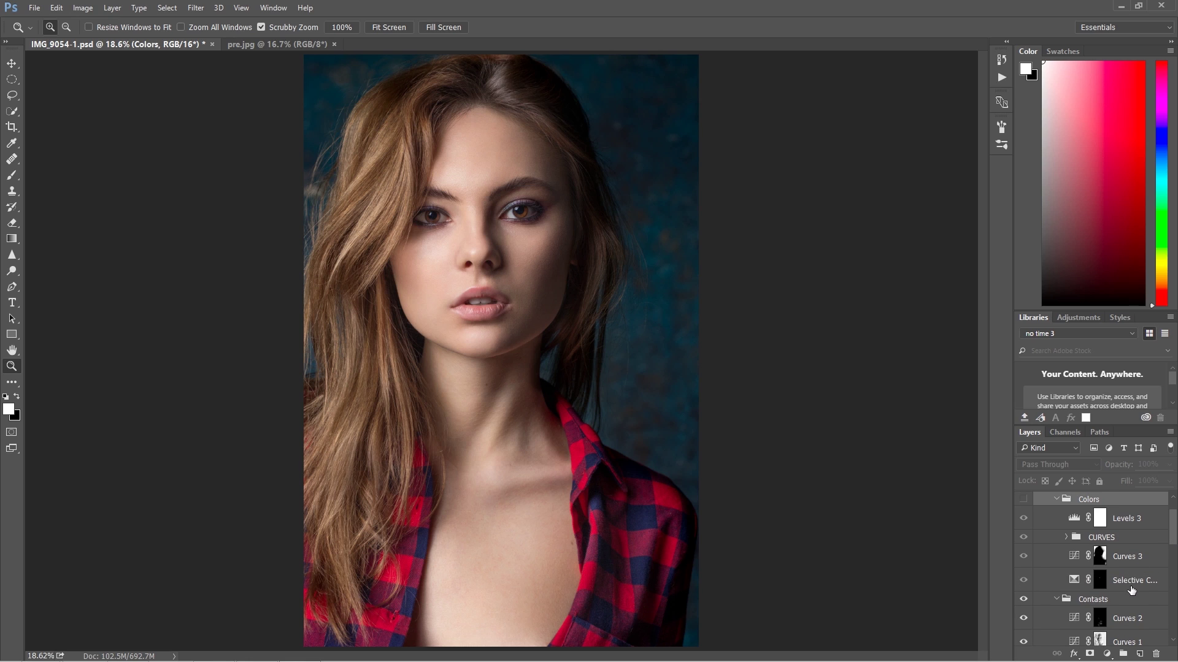
left_click(1025, 582)
left_click(1025, 580)
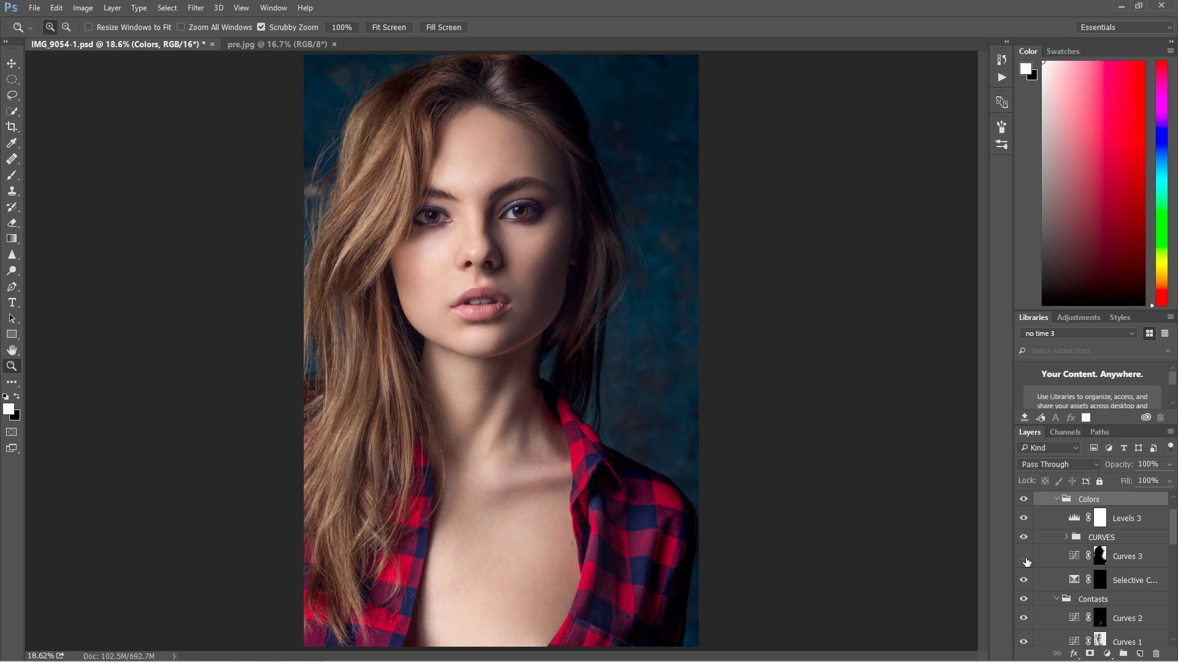
Expand the CURVES group, and compare the portrait with and without it and the Levels 3 layer
left_click(1063, 539)
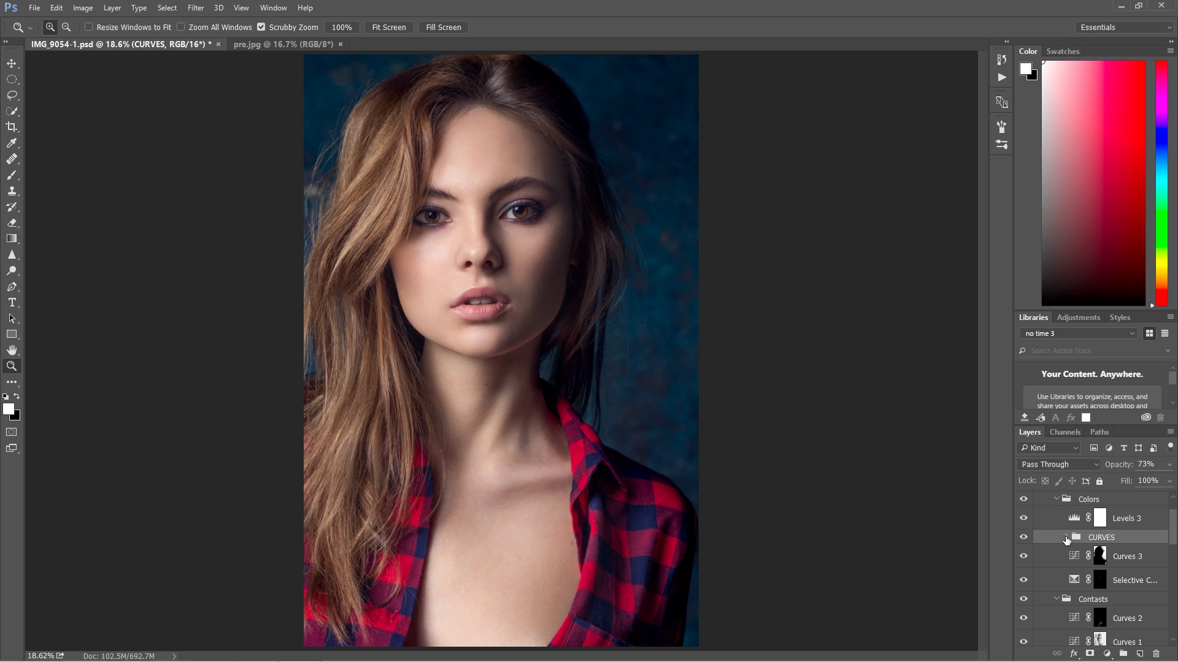
left_click(1063, 538)
left_click(1023, 539)
left_click(1023, 540)
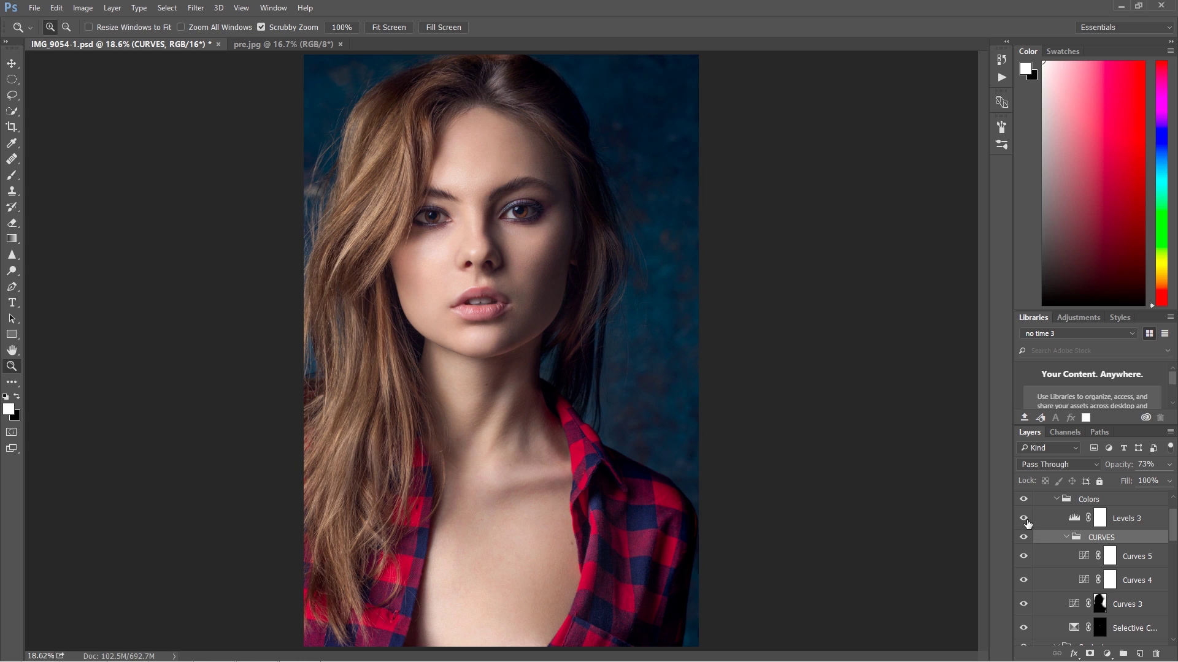
left_click(1023, 519)
left_click(1023, 518)
Collapse the Colors, Final and DB groups, and the Edit group that contains them
scroll(1079, 536, "up", 3)
left_click(1057, 541)
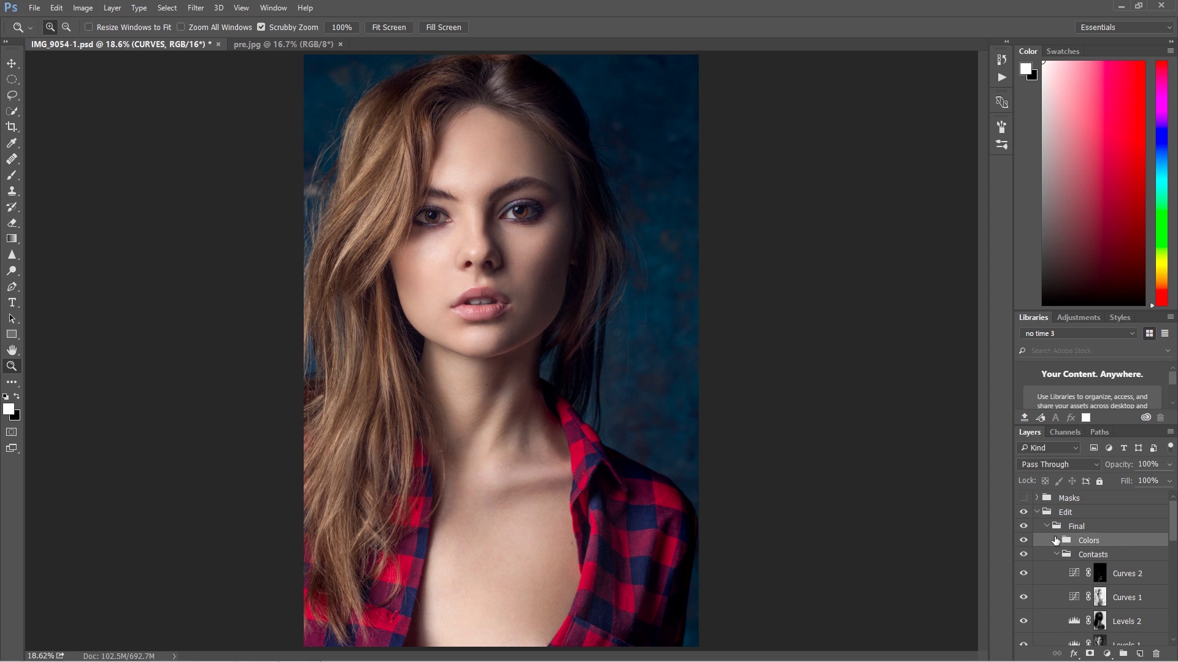
left_click(1047, 526)
left_click(1048, 541)
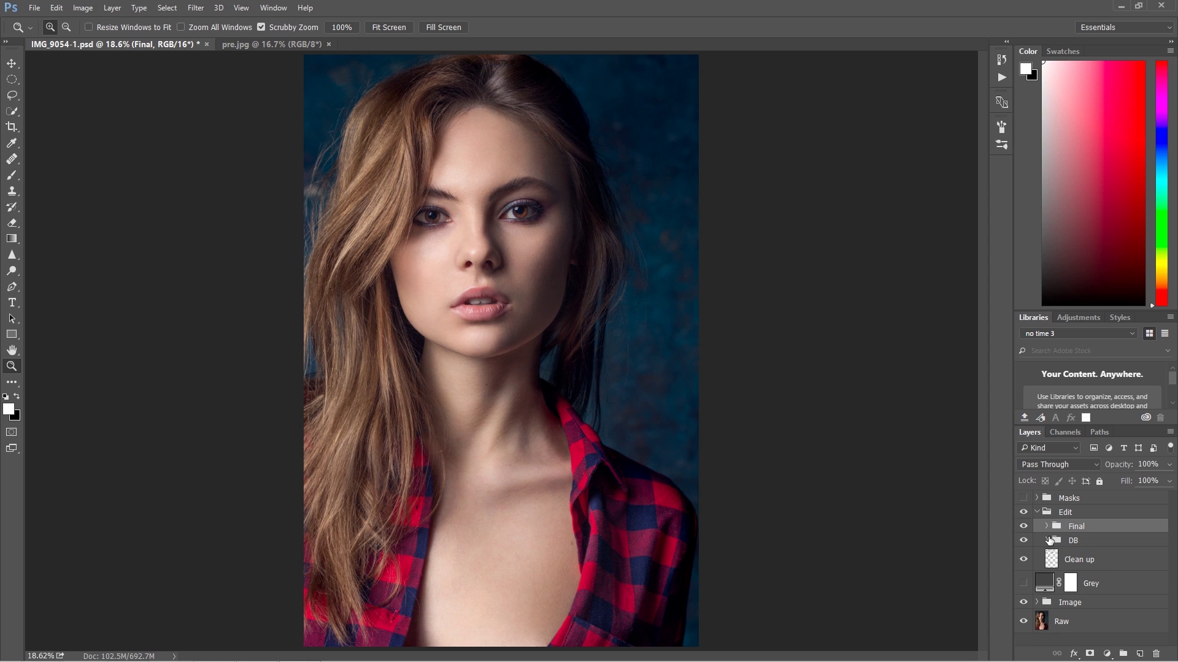
left_click(1045, 542)
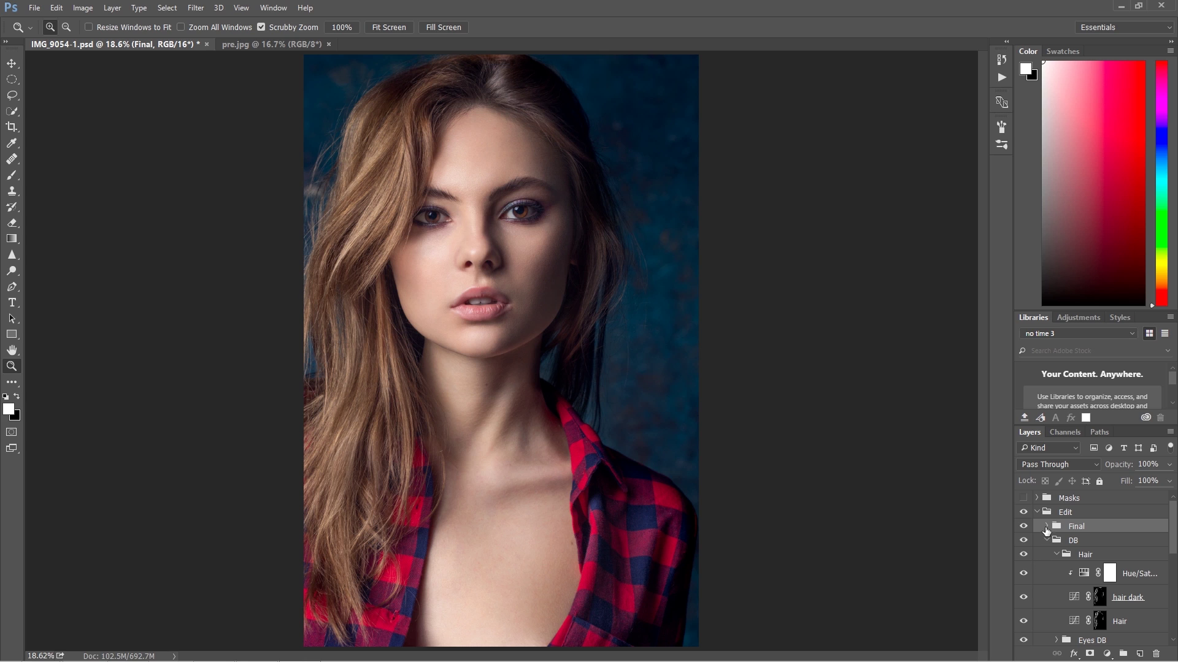
left_click(1046, 540)
left_click(1037, 513)
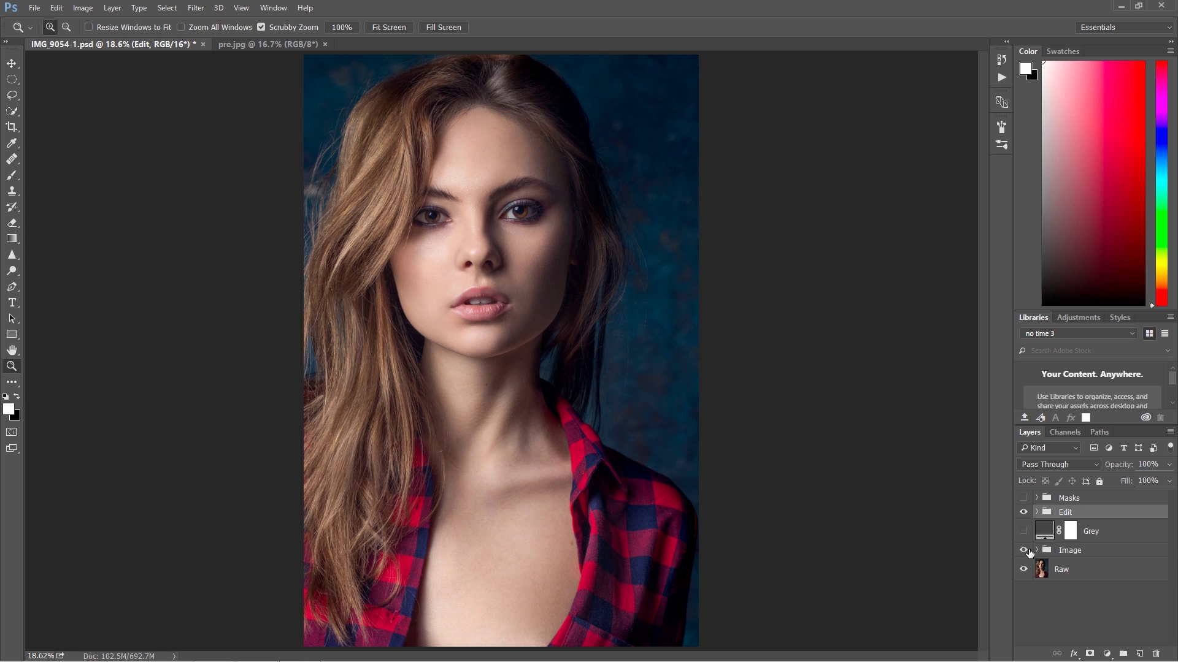
Compare the raw portrait with the retouched version by hiding and showing the Image and Edit groups
left_click(1023, 550)
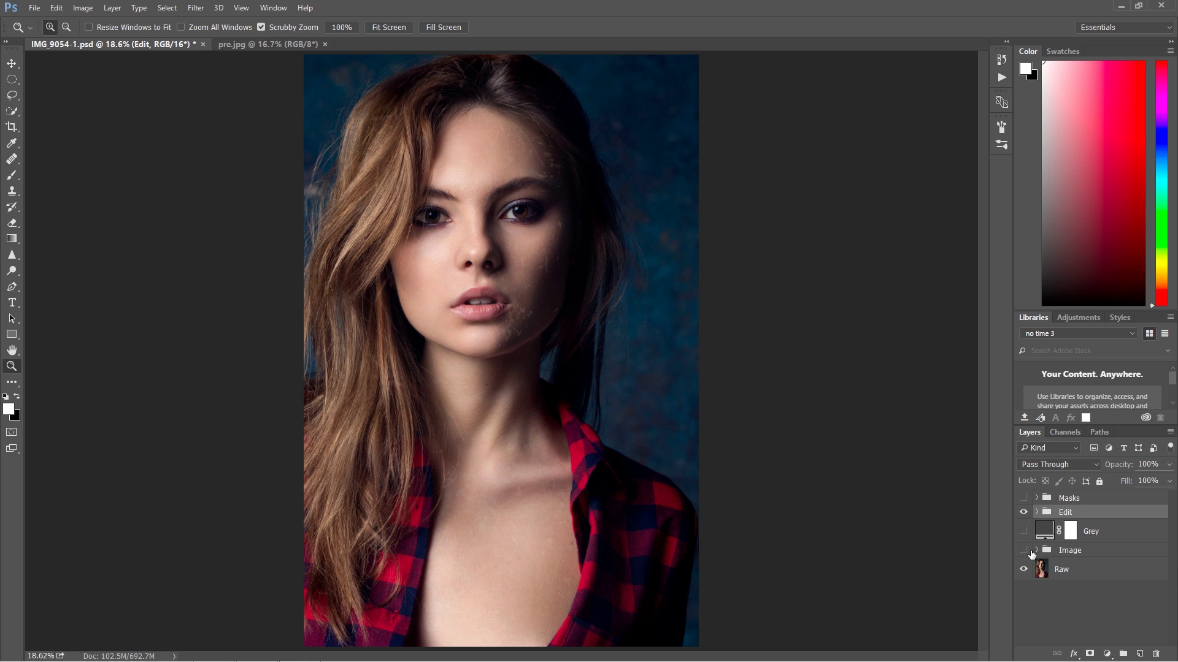
left_click(1024, 513)
left_click(1025, 514)
left_click(1024, 514)
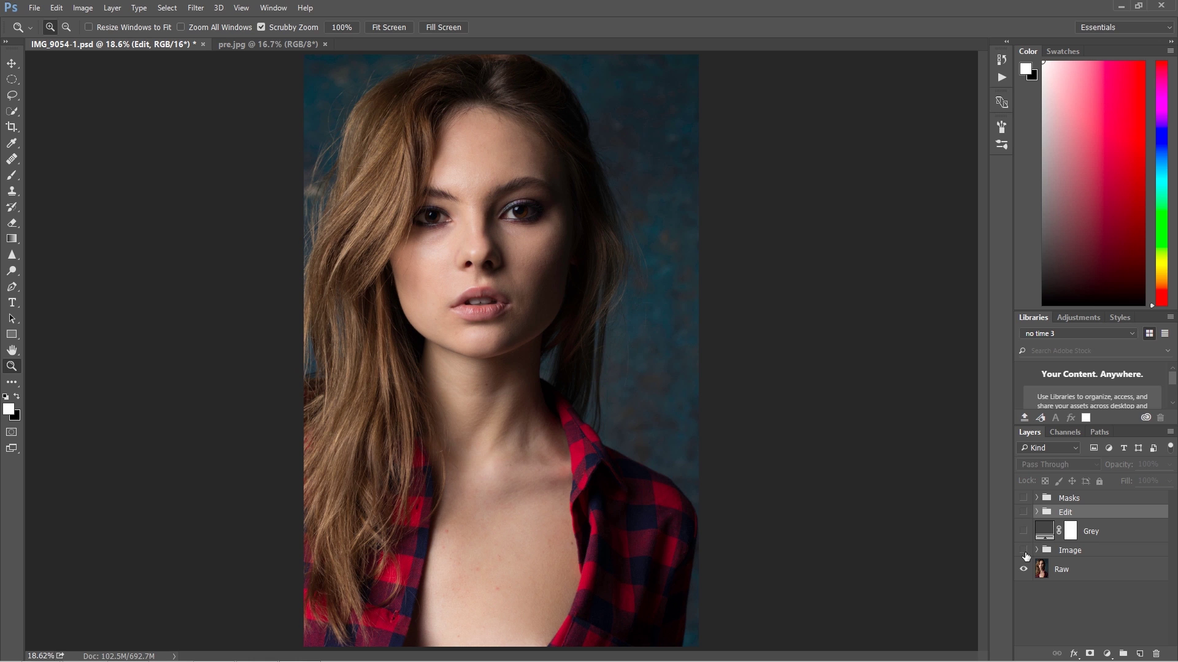
left_click(1023, 551)
left_click(1024, 513)
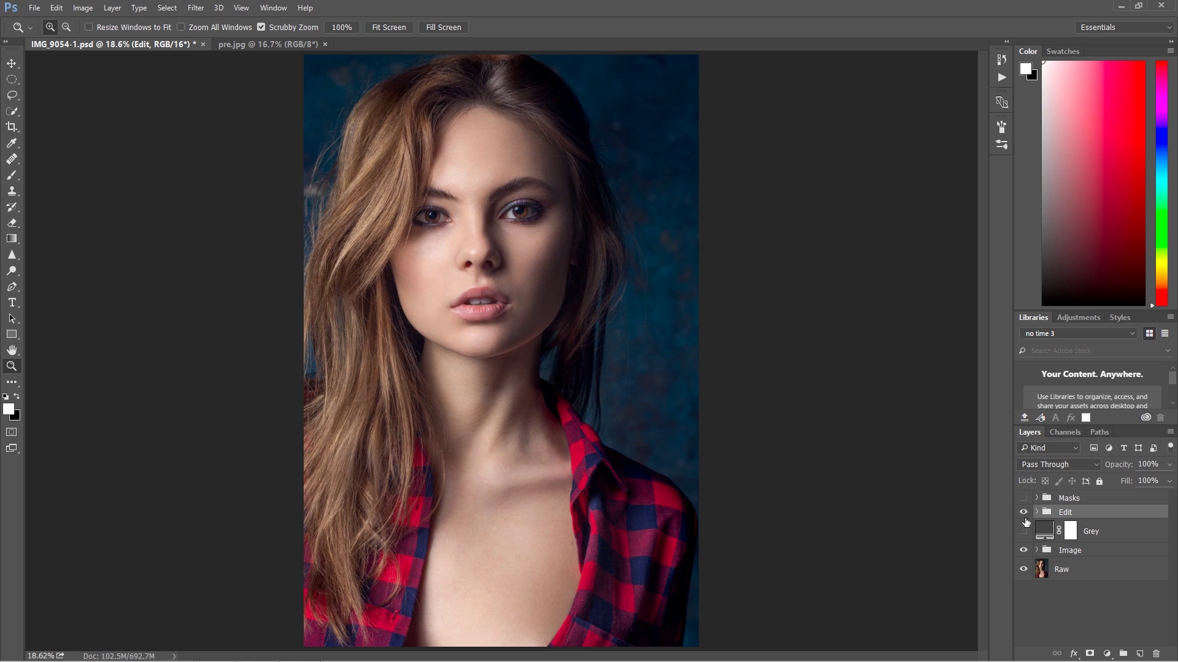